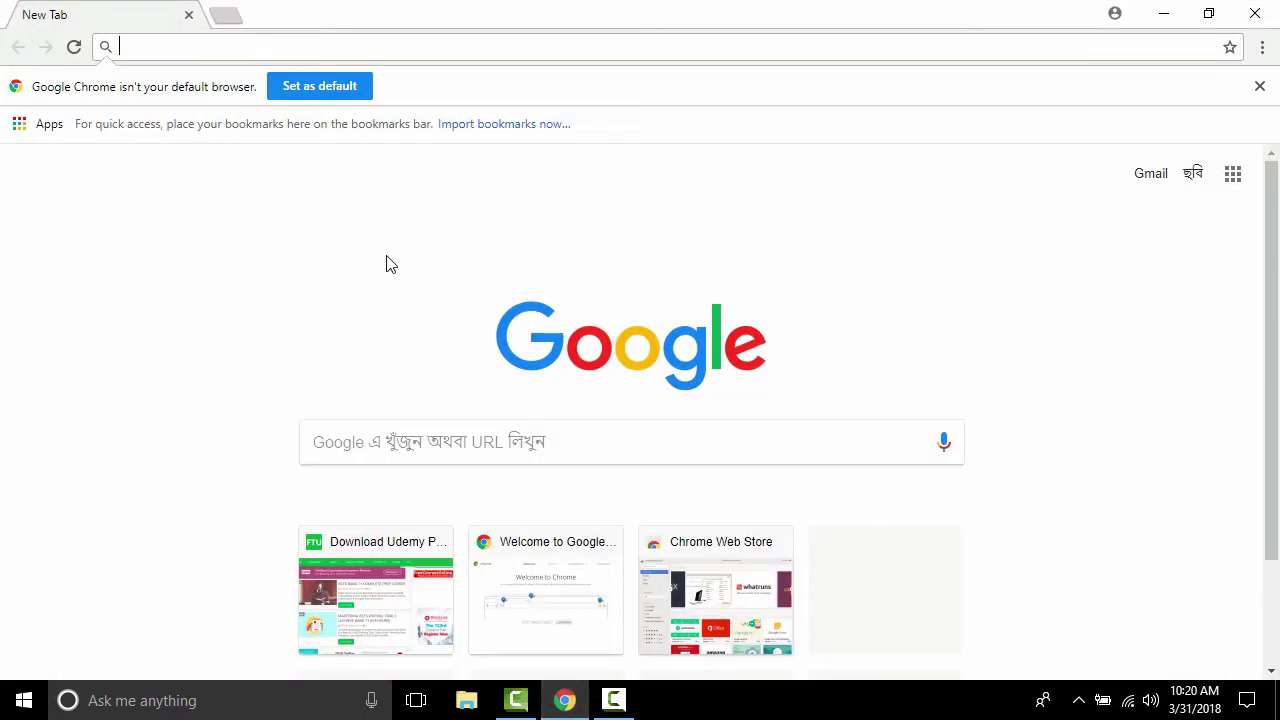
Search Google for 'visual studio download' from the Chrome address bar.
{"action": "type", "text": "al"}
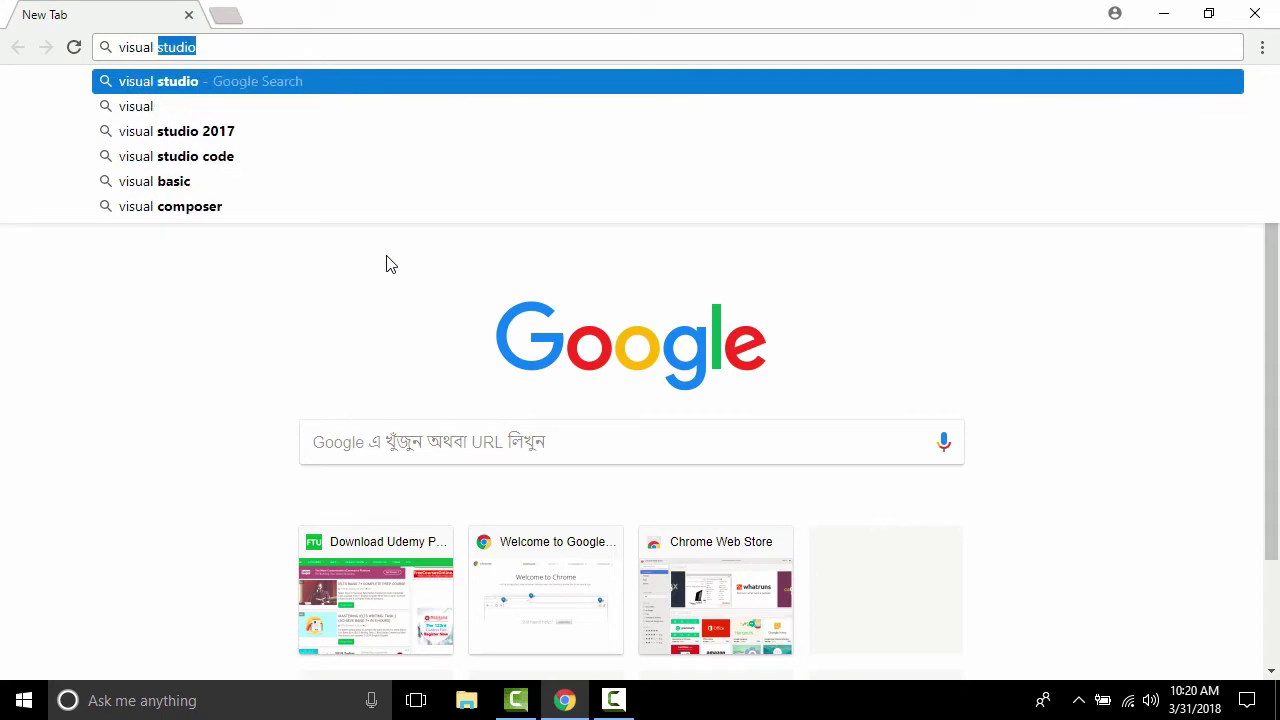
{"action": "key", "text": "Right"}
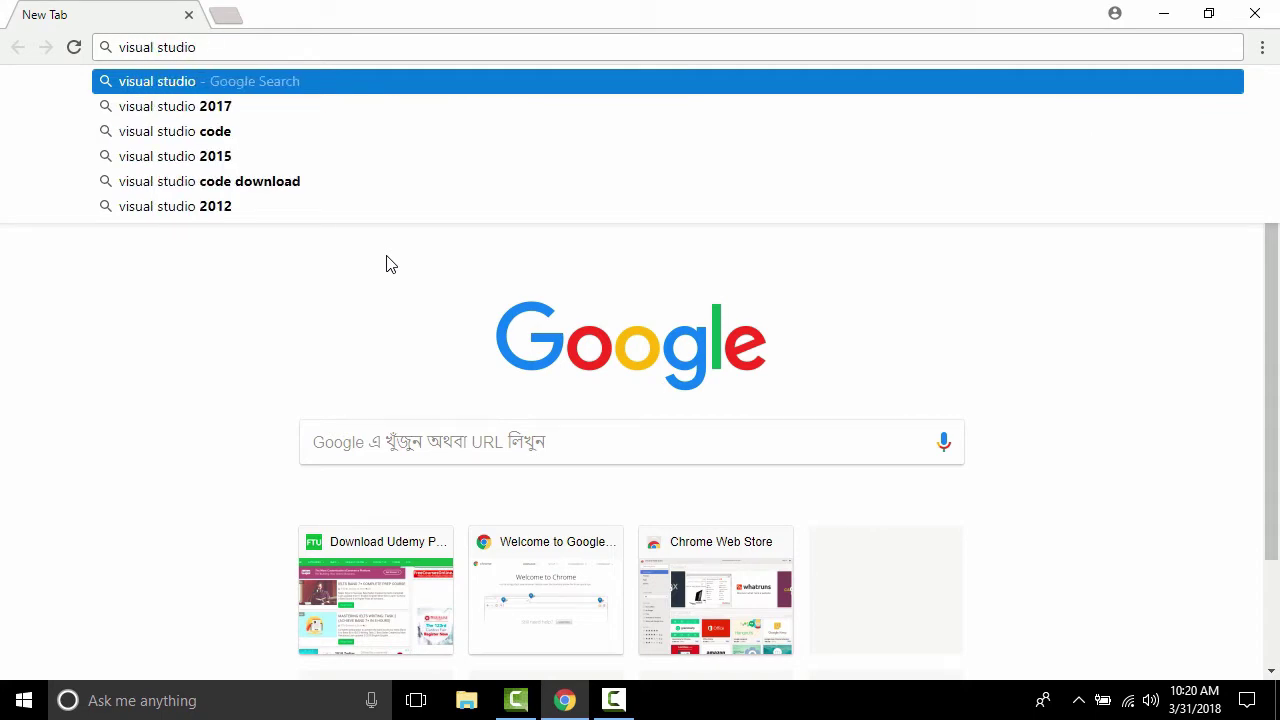
{"action": "type", "text": "download"}
{"action": "key", "text": "Return"}
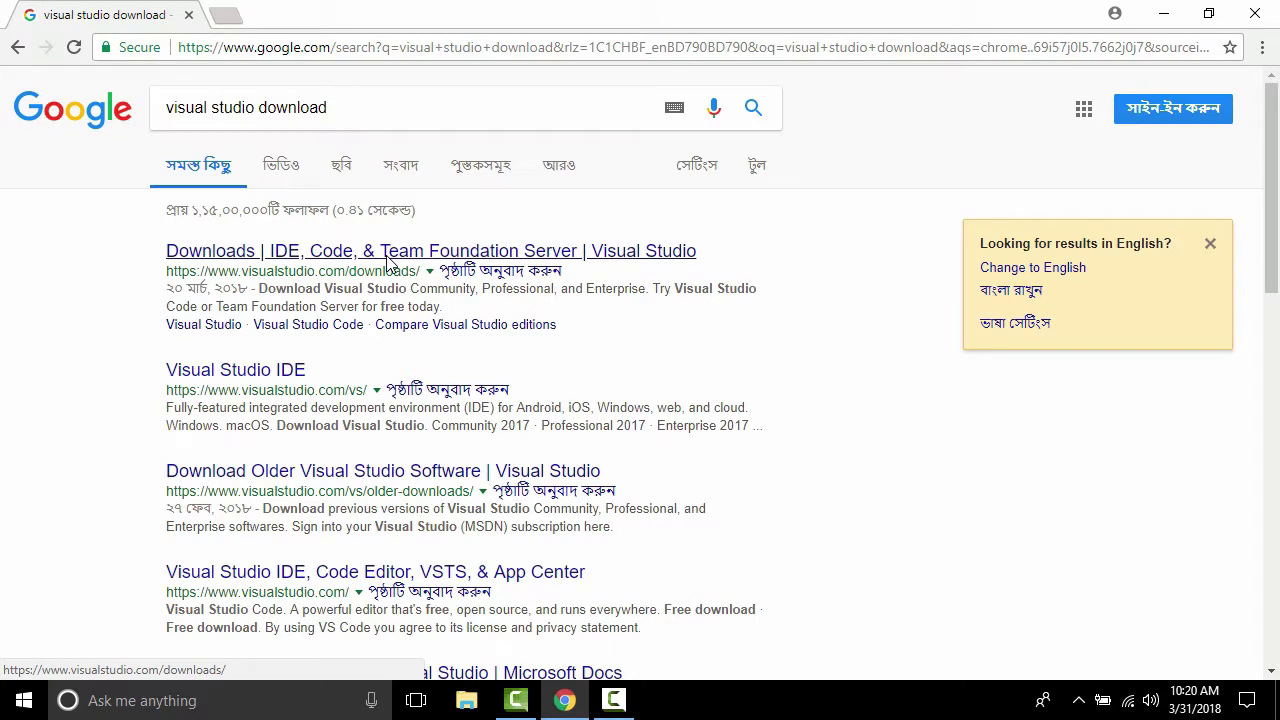
{"action": "right_click", "coordinate": [390, 264]}
Open the Visual Studio Downloads page in a new tab and start the Professional 2017 free trial.
{"action": "left_click", "coordinate": [408, 269]}
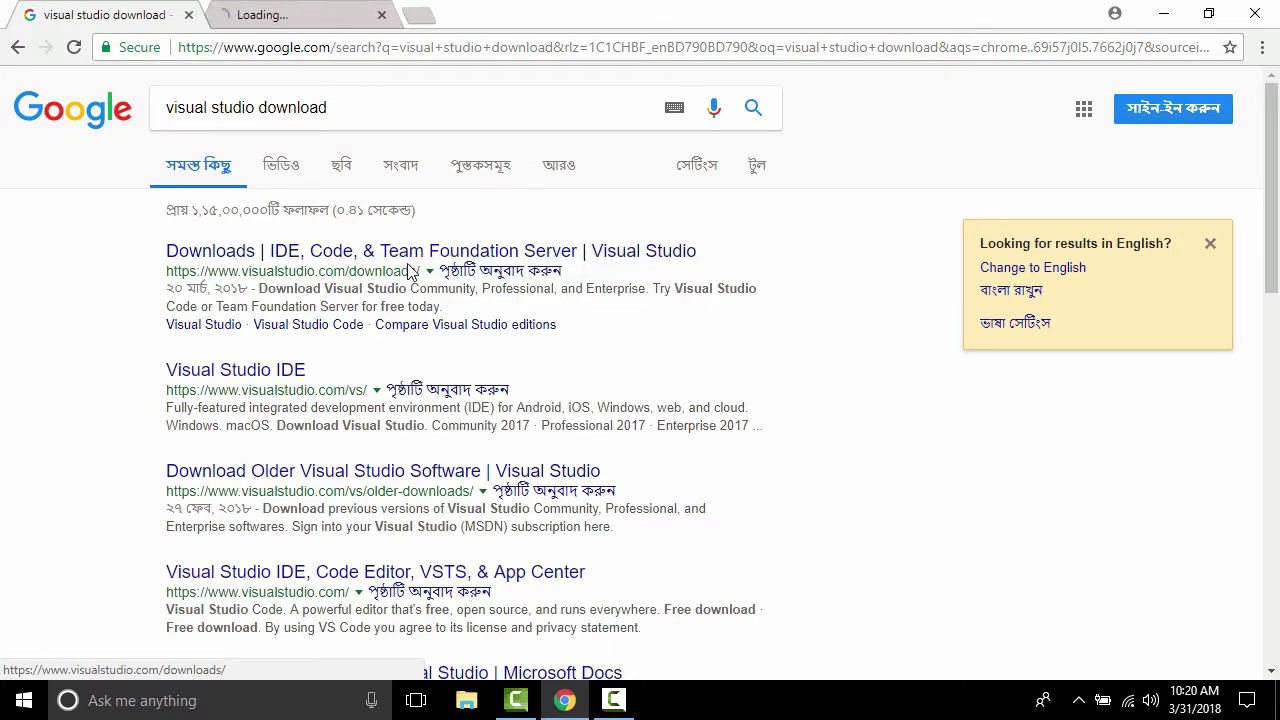
{"action": "left_click", "coordinate": [279, 10]}
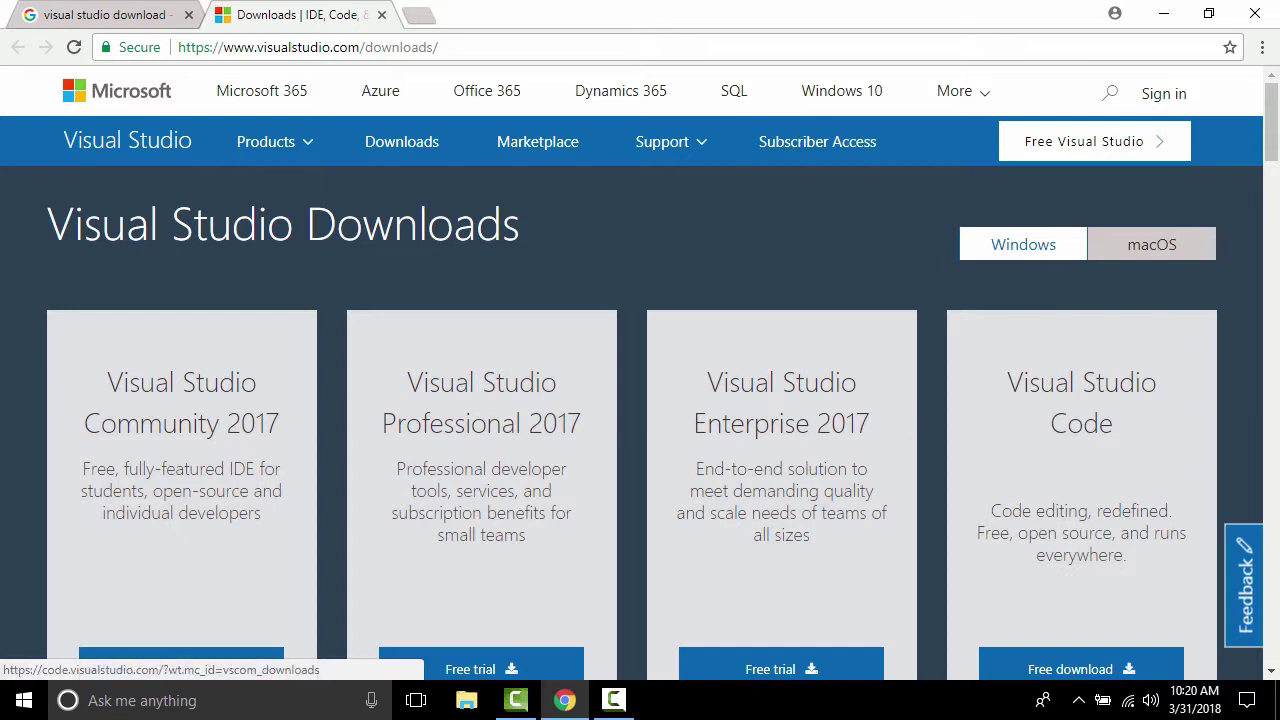
{"action": "left_click_drag", "start_coordinate": [1274, 148], "coordinate": [1274, 172]}
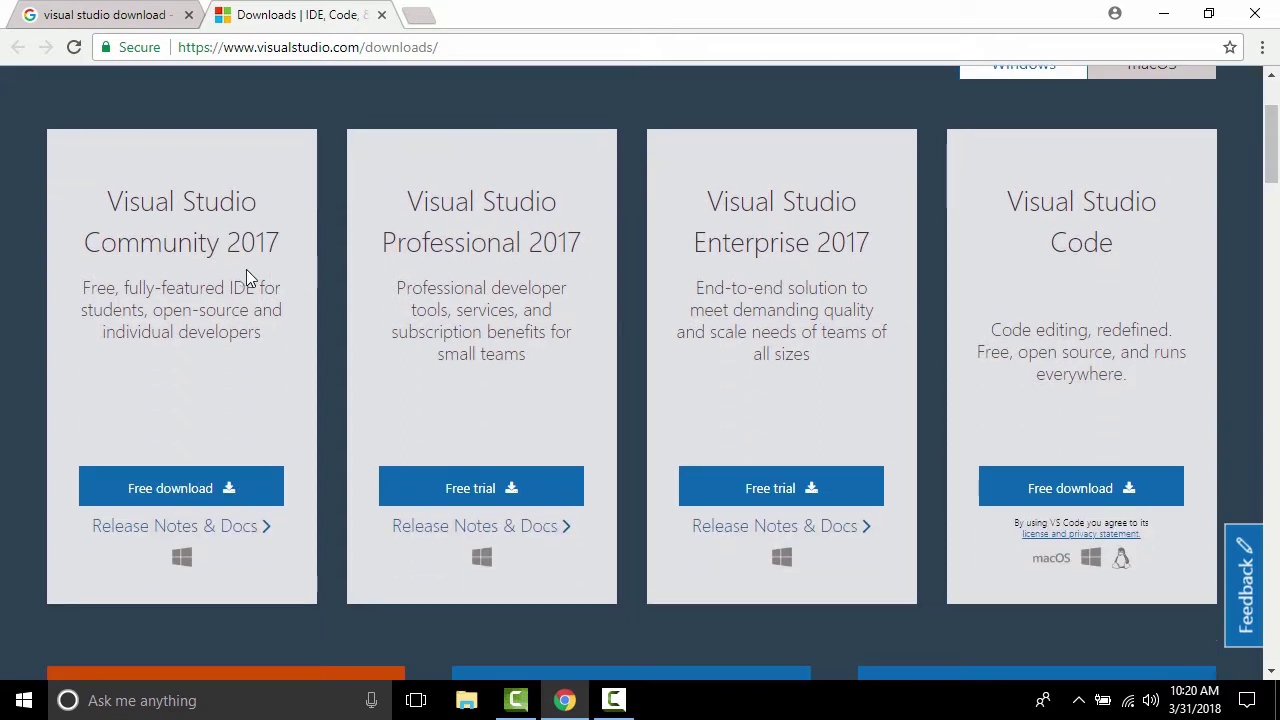
{"action": "left_click_drag", "start_coordinate": [84, 287], "coordinate": [272, 334]}
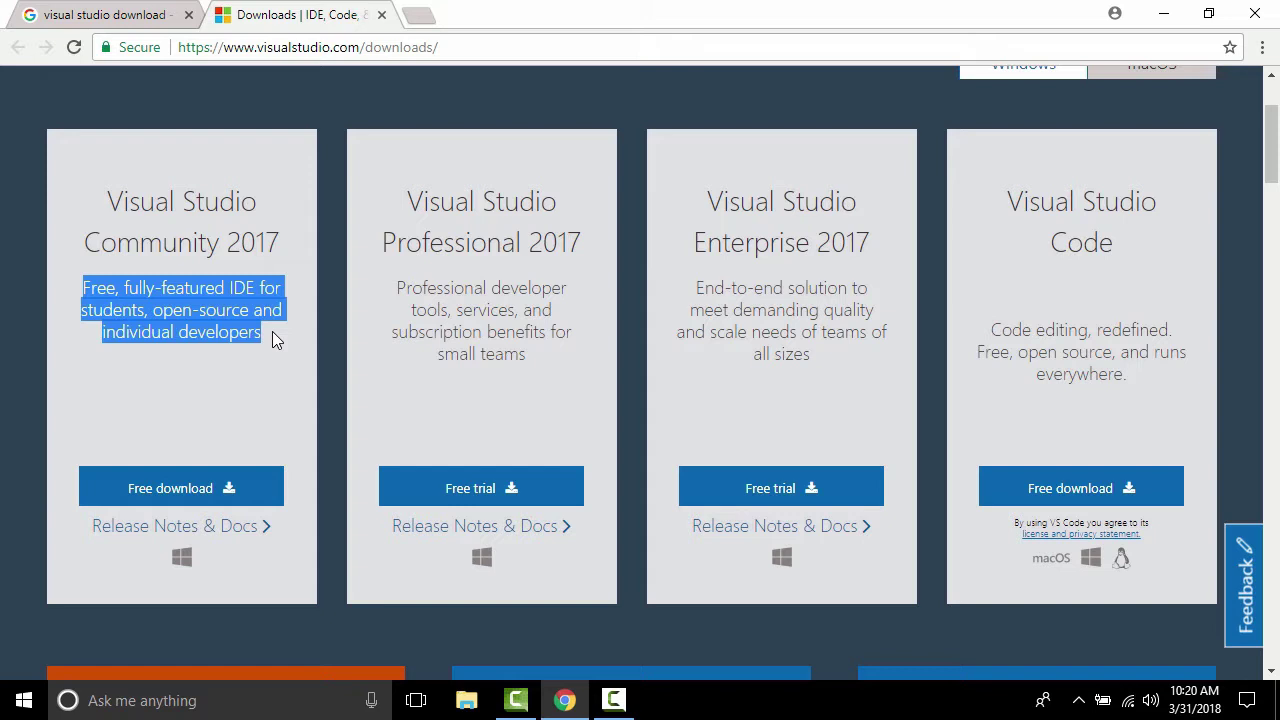
{"action": "left_click", "coordinate": [465, 361]}
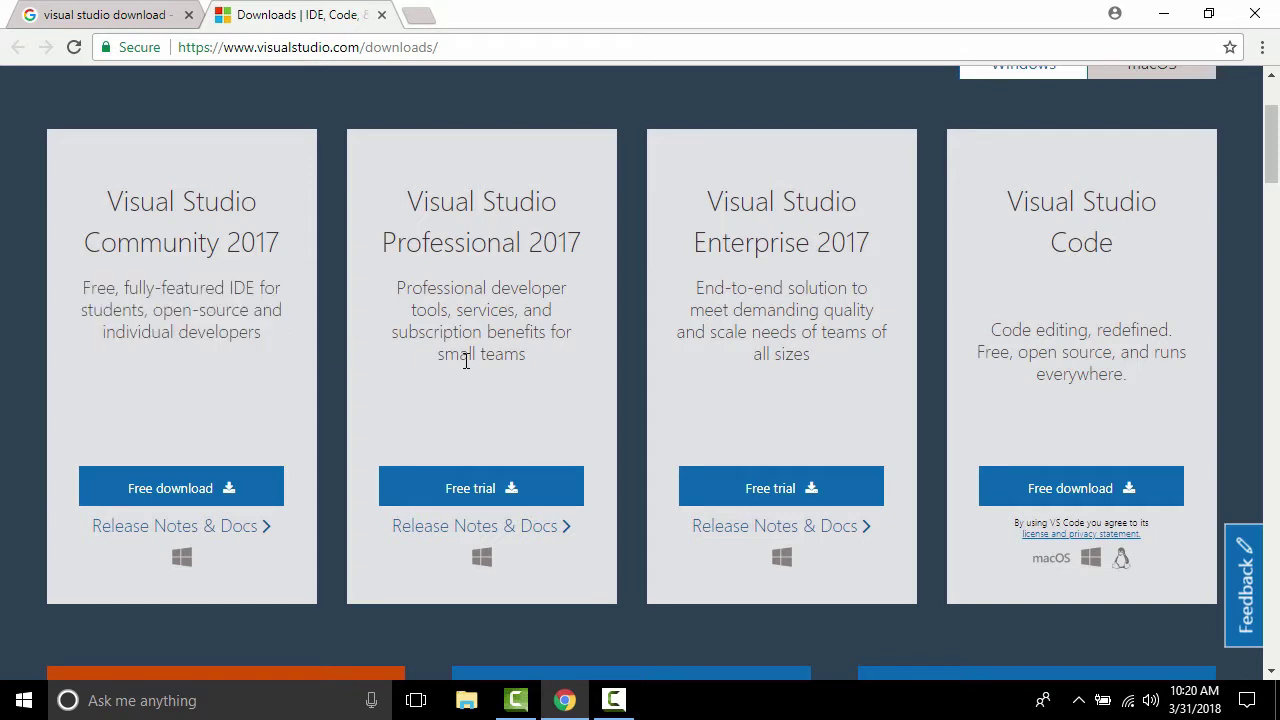
{"action": "left_click", "coordinate": [503, 490]}
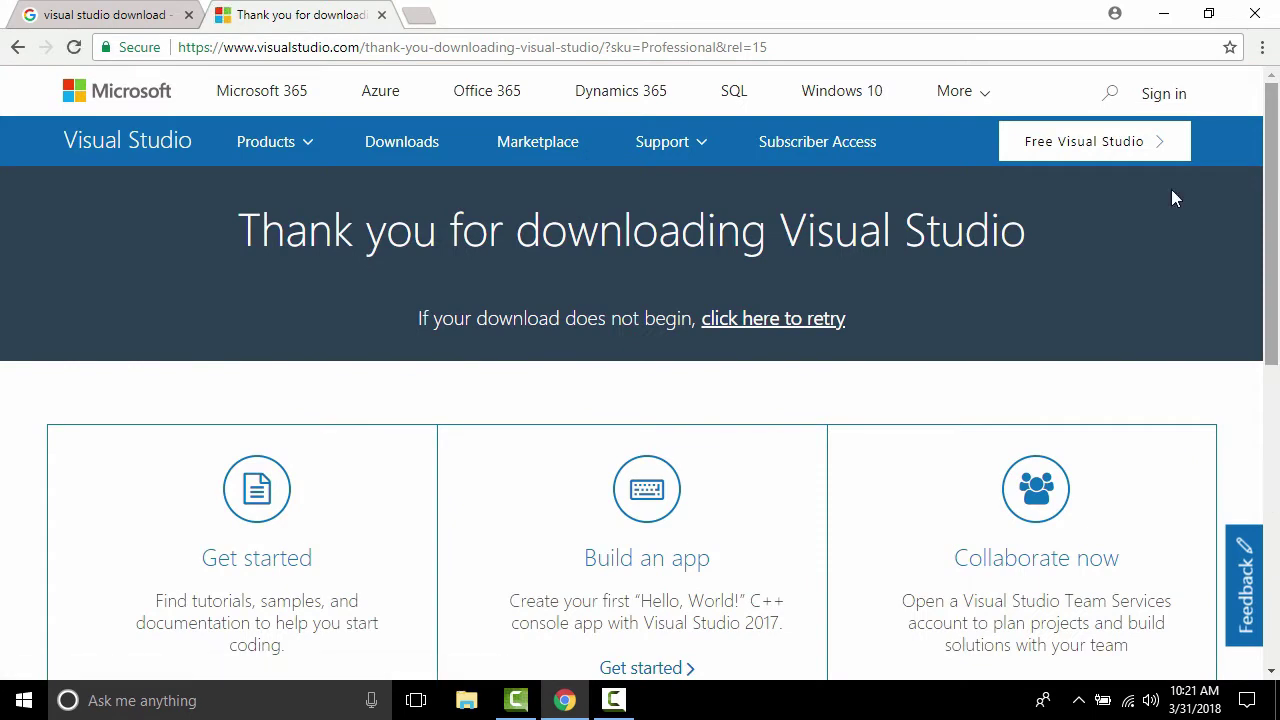
{"action": "left_click_drag", "start_coordinate": [1036, 236], "coordinate": [242, 236]}
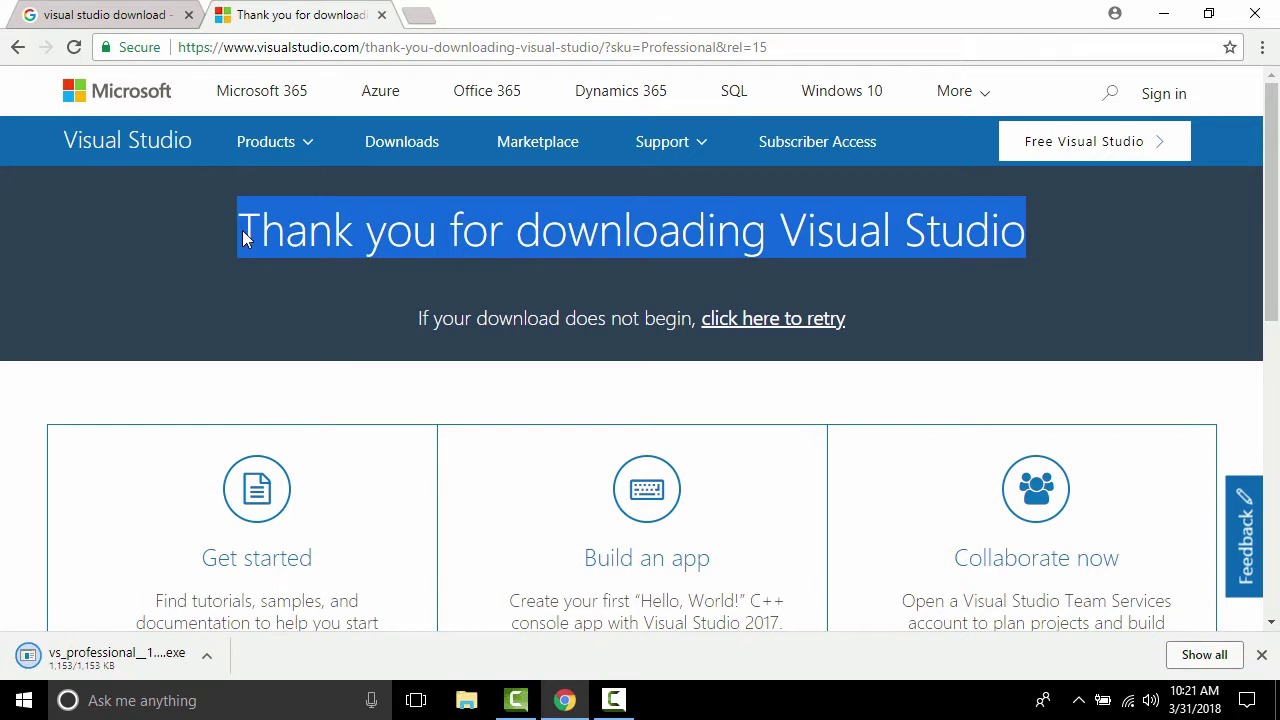
Run the downloaded vs_professional installer and continue past the terms to workload selection.
{"action": "left_click", "coordinate": [115, 660]}
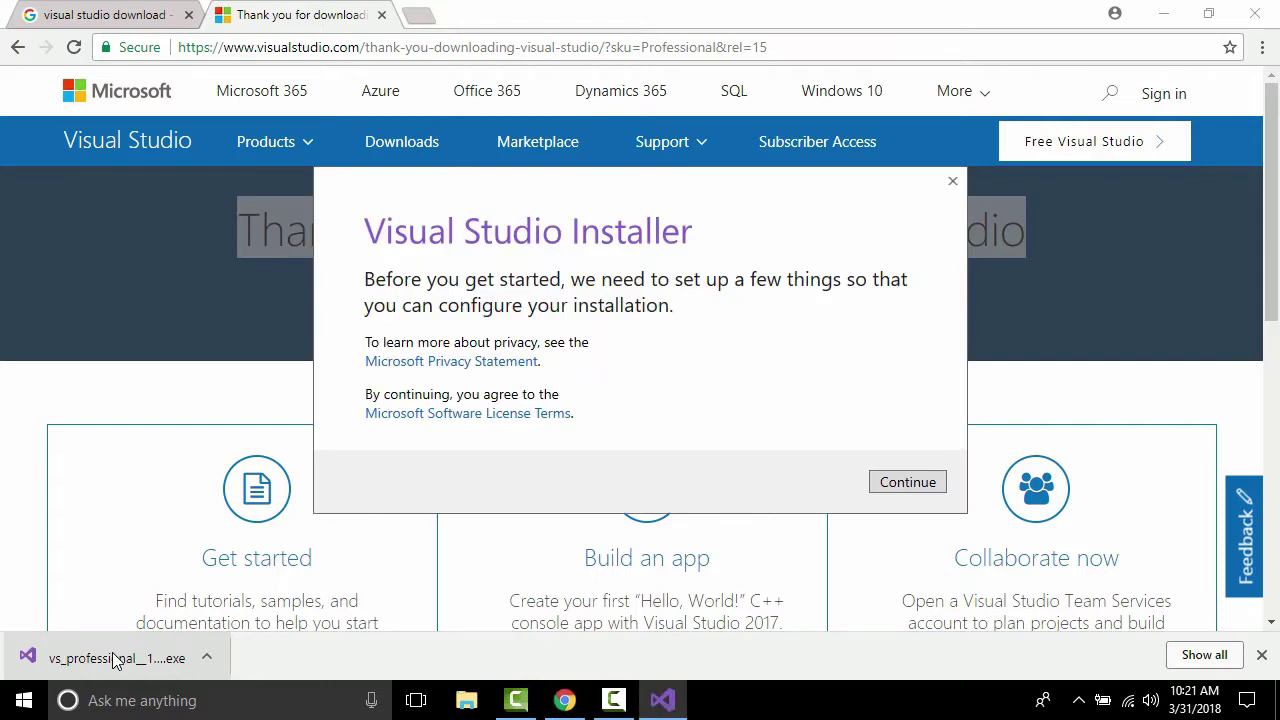
{"action": "left_click", "coordinate": [916, 485]}
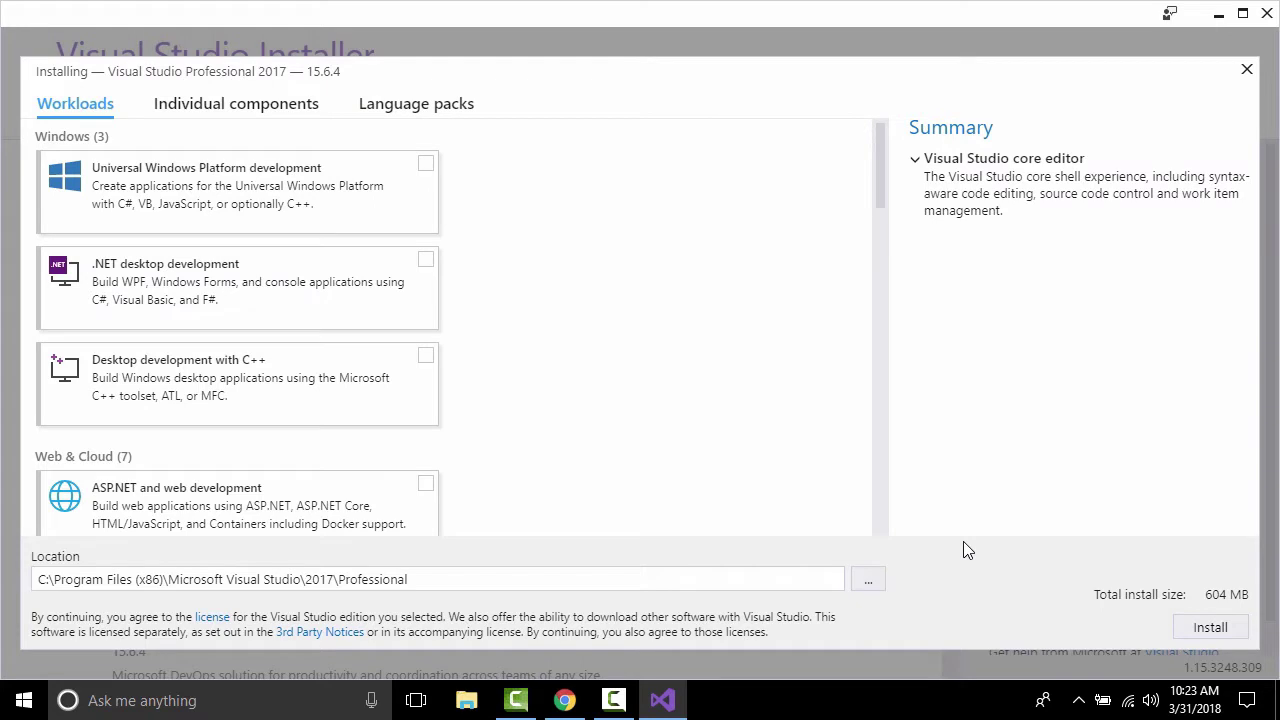
Select the ASP.NET and web development and Data storage and processing workloads, then install.
{"action": "scroll", "coordinate": [895, 252], "scroll_direction": "down", "scroll_amount": 5}
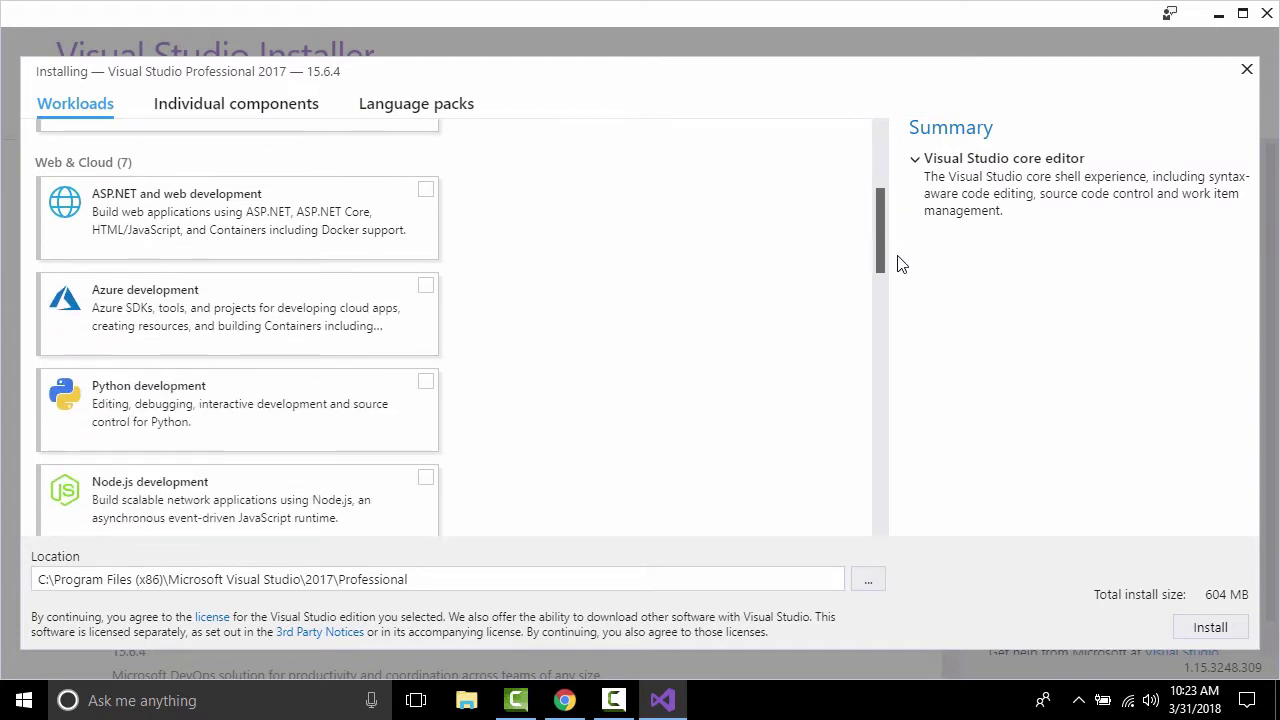
{"action": "left_click", "coordinate": [425, 192]}
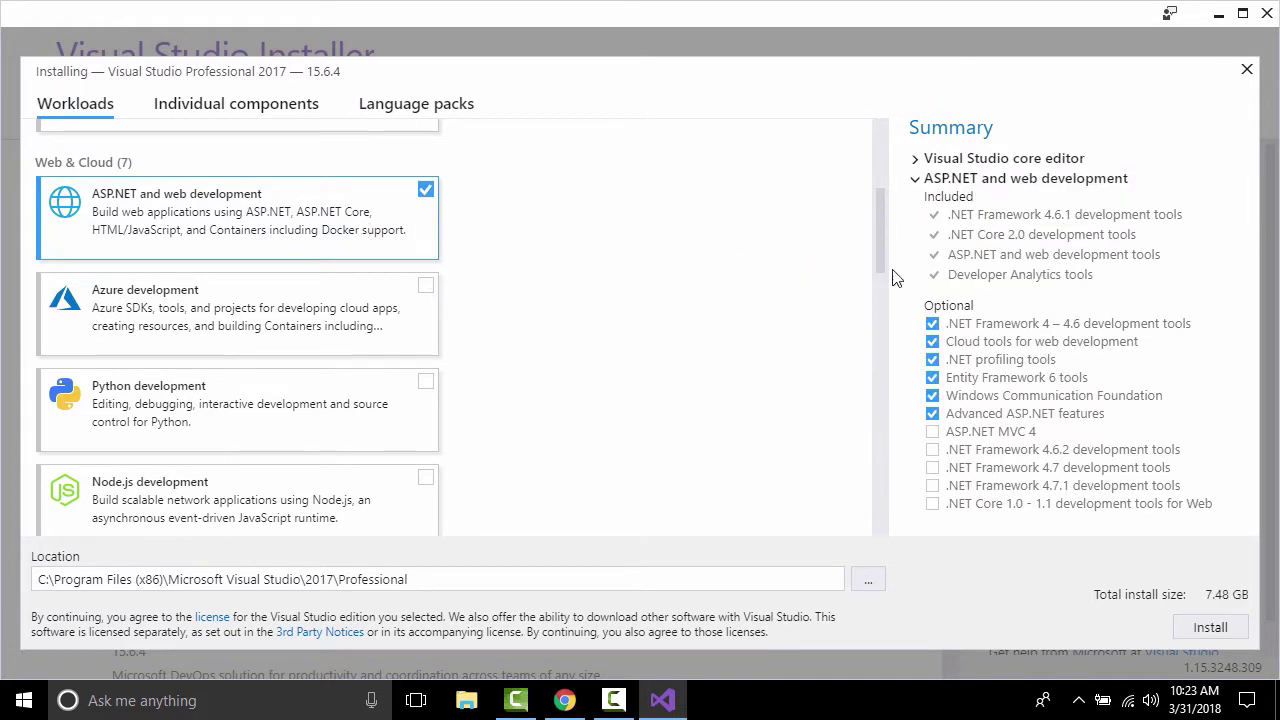
{"action": "left_click_drag", "start_coordinate": [885, 245], "coordinate": [893, 330]}
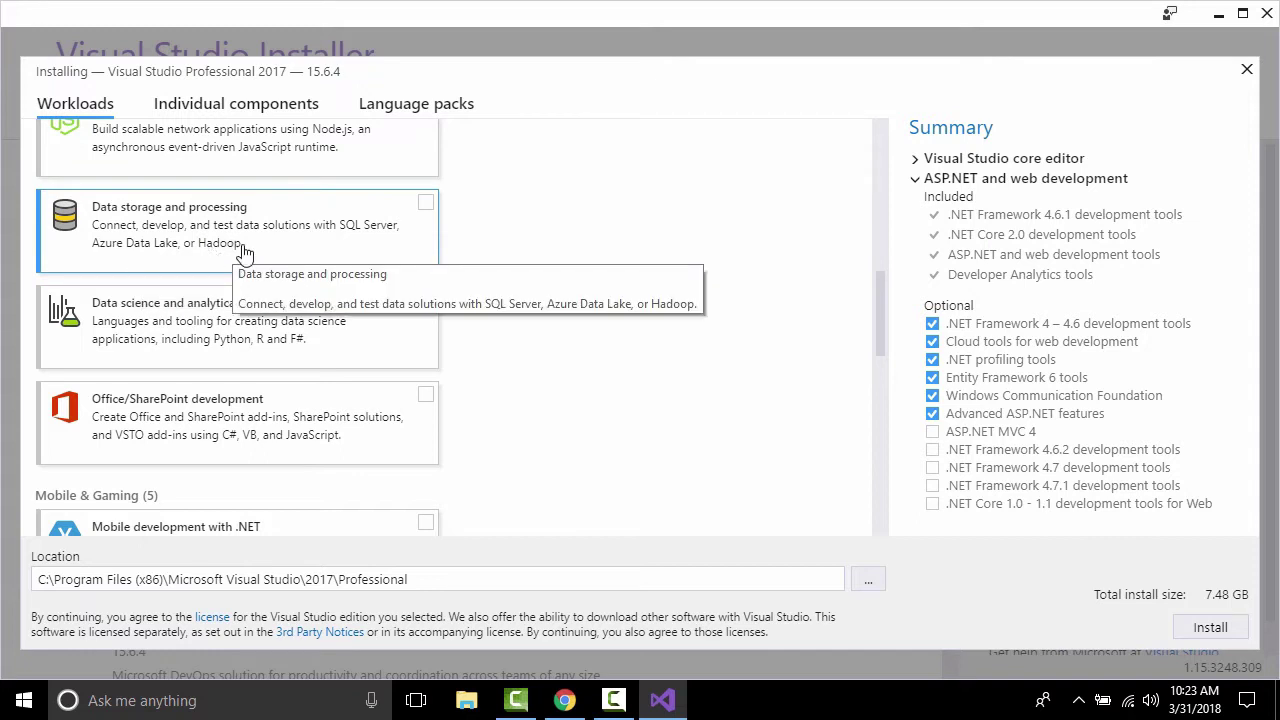
{"action": "left_click", "coordinate": [427, 205]}
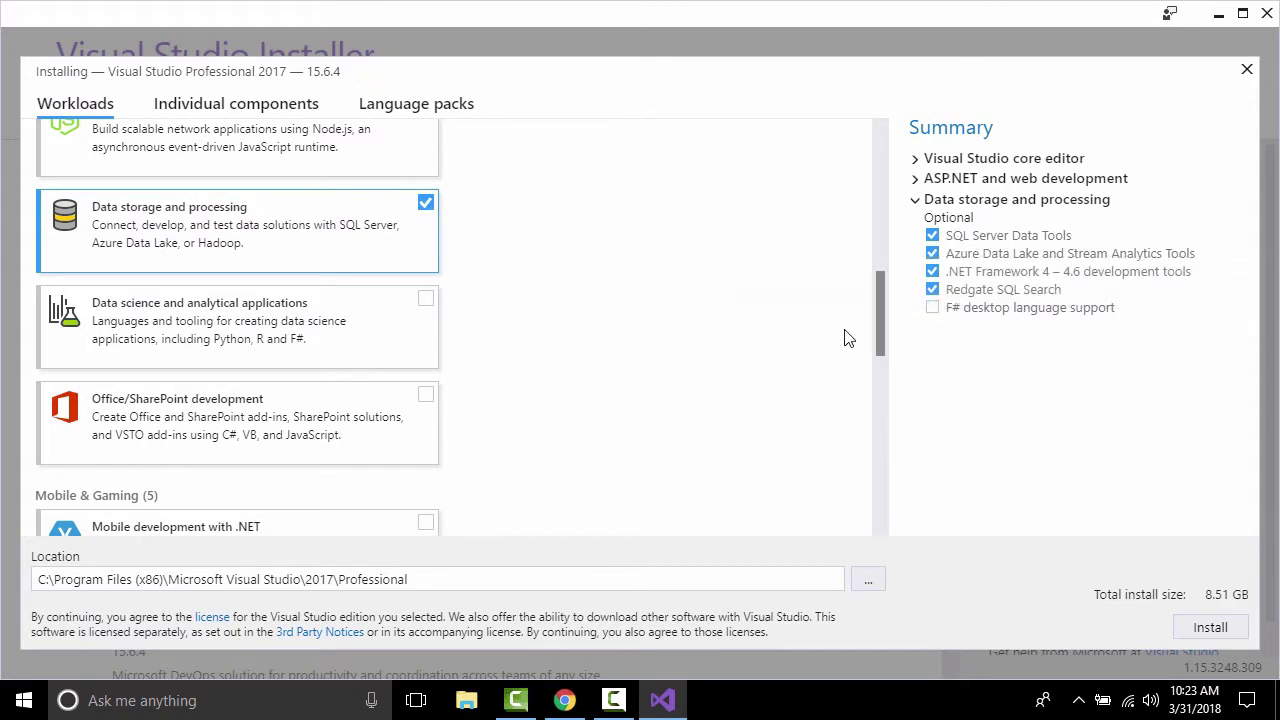
{"action": "scroll", "coordinate": [880, 312], "scroll_direction": "up", "scroll_amount": 3}
{"action": "left_click_drag", "start_coordinate": [883, 295], "coordinate": [878, 258]}
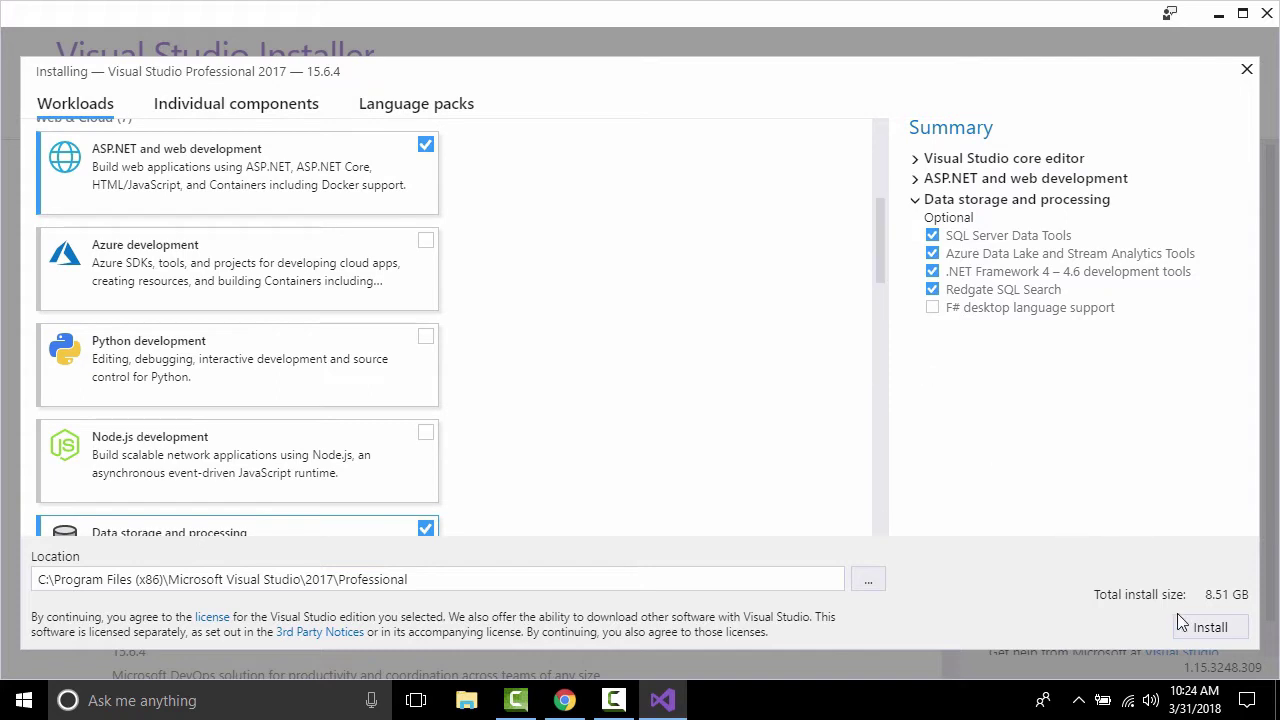
{"action": "left_click", "coordinate": [1207, 629]}
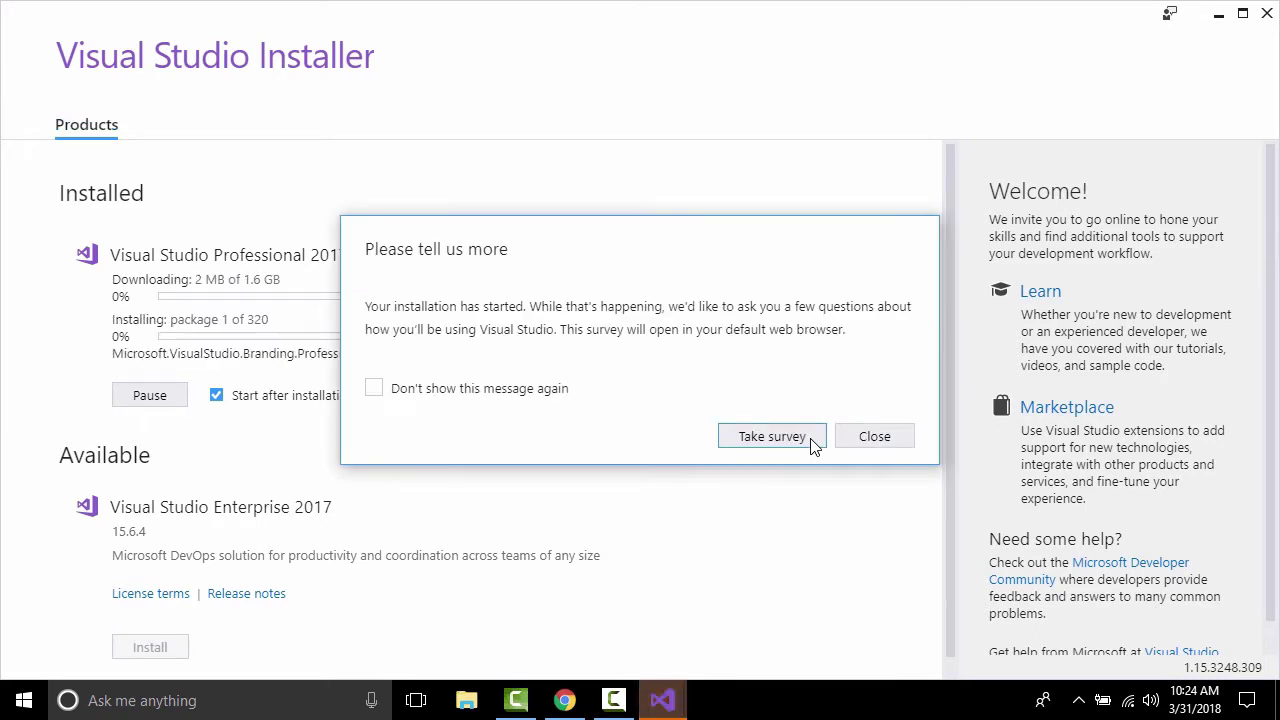
Dismiss the survey, let Professional 2017 finish installing, and minimize the installer.
{"action": "left_click", "coordinate": [869, 446]}
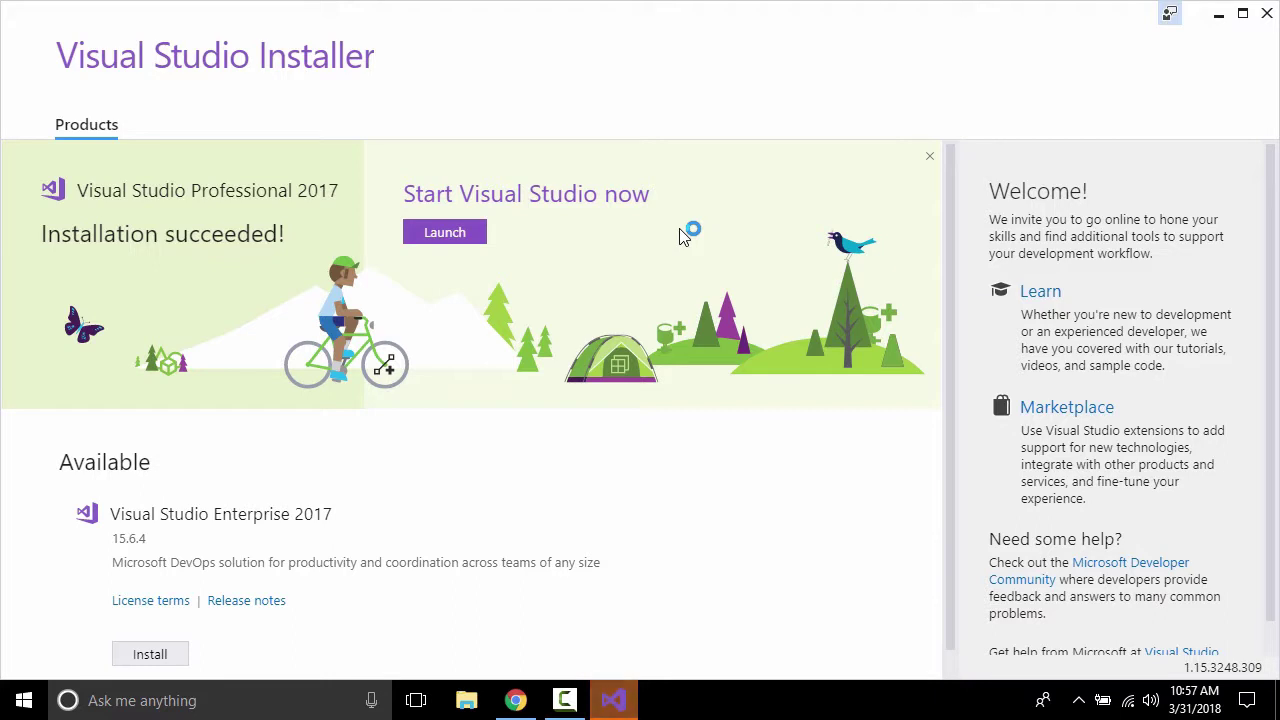
{"action": "left_click", "coordinate": [617, 708]}
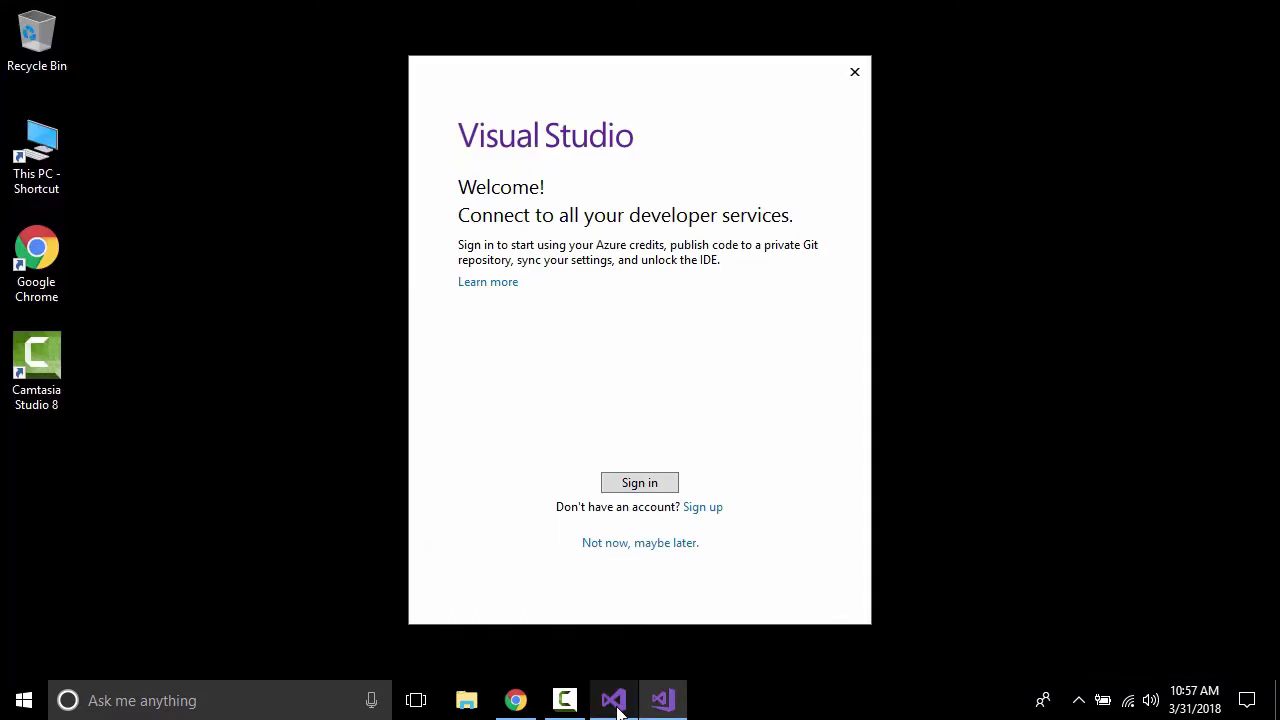
Skip sign-in, choose the Dark theme, start Visual Studio, and bring the installer back.
{"action": "left_click", "coordinate": [636, 545]}
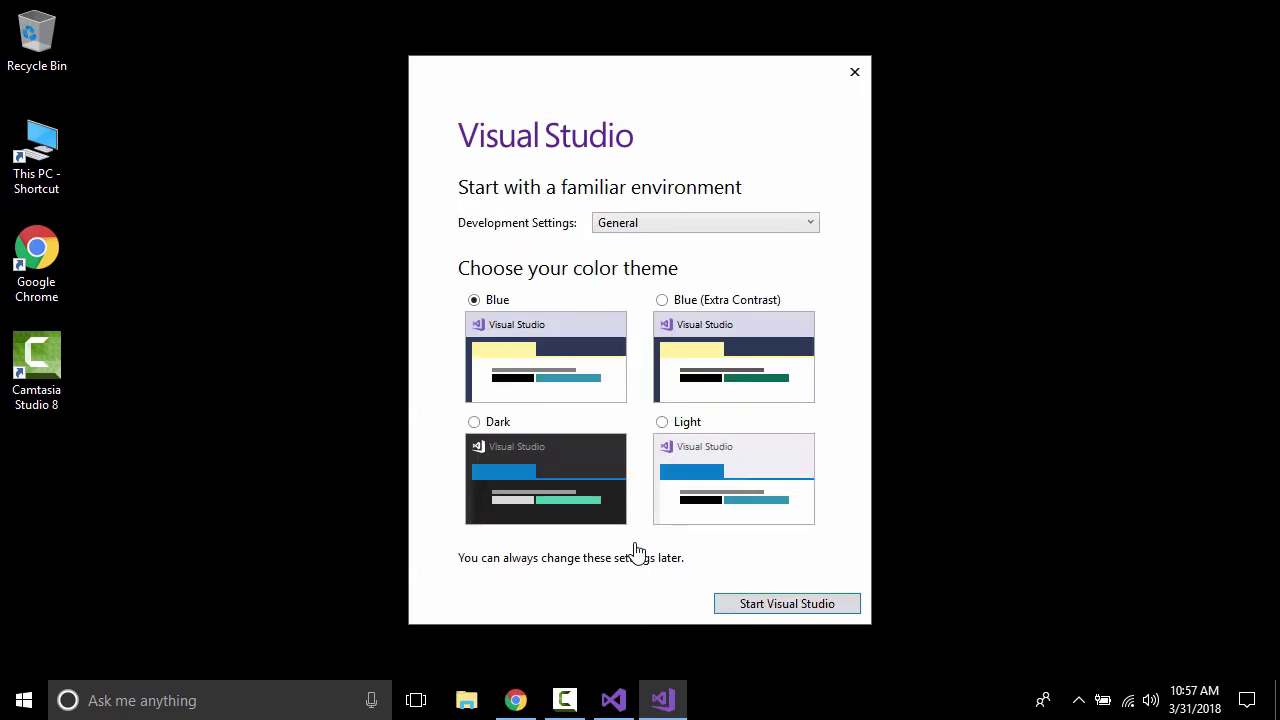
{"action": "left_click", "coordinate": [475, 424]}
{"action": "left_click", "coordinate": [764, 607]}
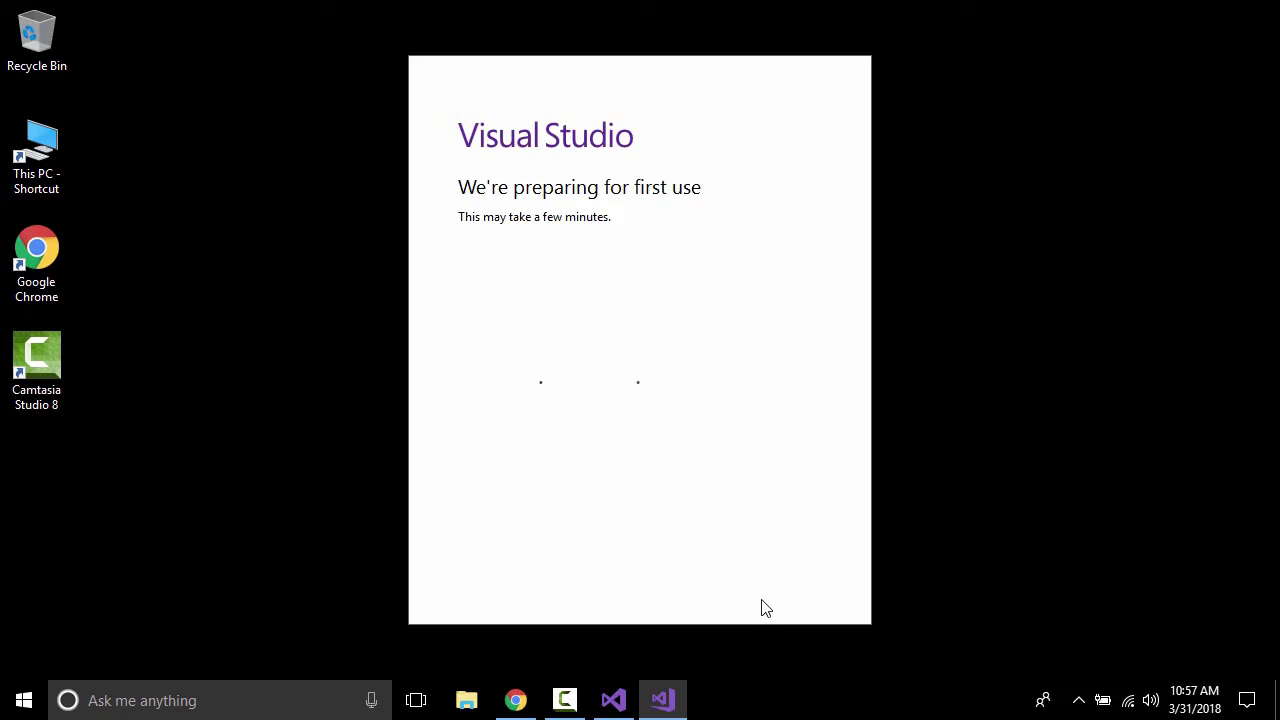
{"action": "left_click", "coordinate": [616, 705]}
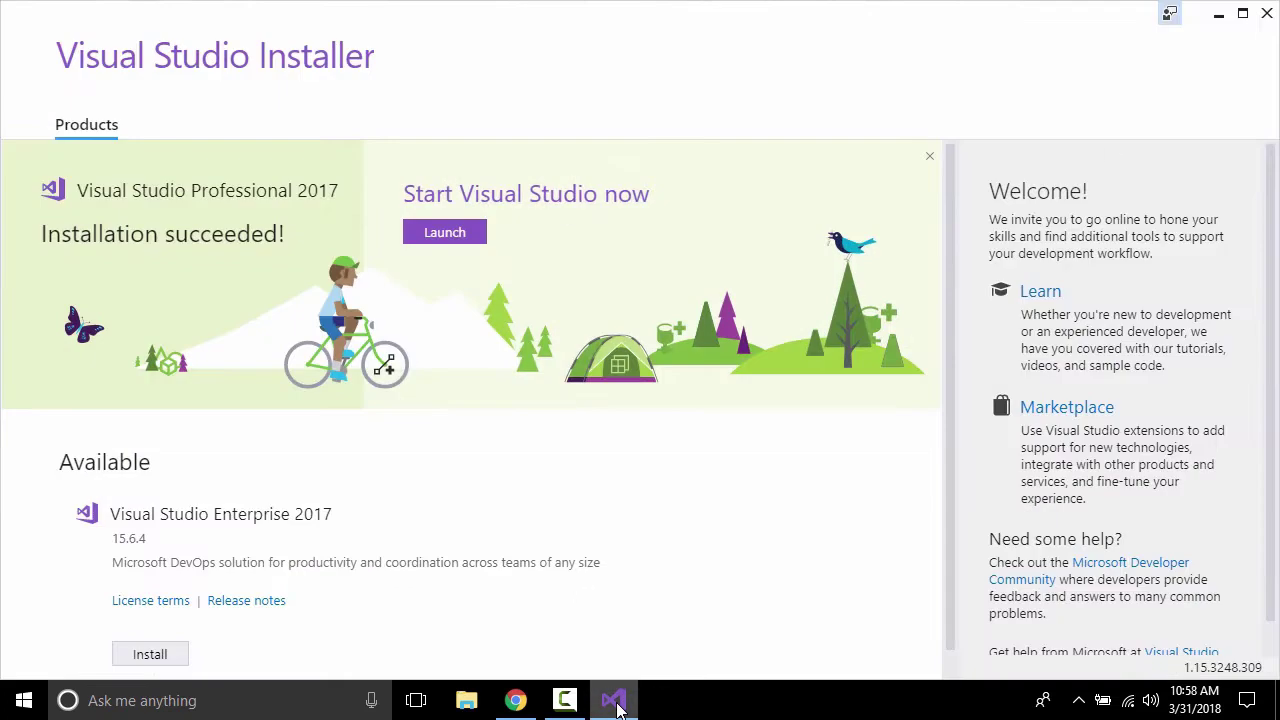
Close the installer, preview the .NET Core ASP.NET Core Web Application template, and cancel New Project.
{"action": "left_click", "coordinate": [1267, 13]}
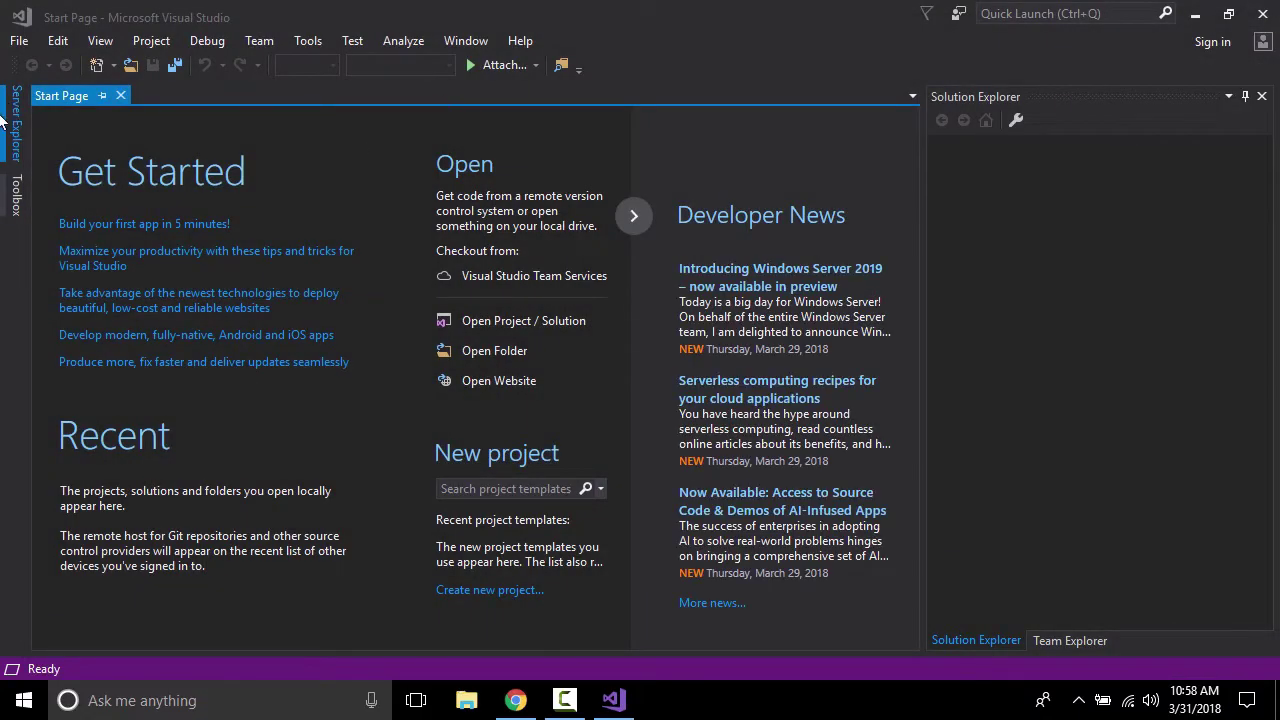
{"action": "left_click", "coordinate": [15, 46]}
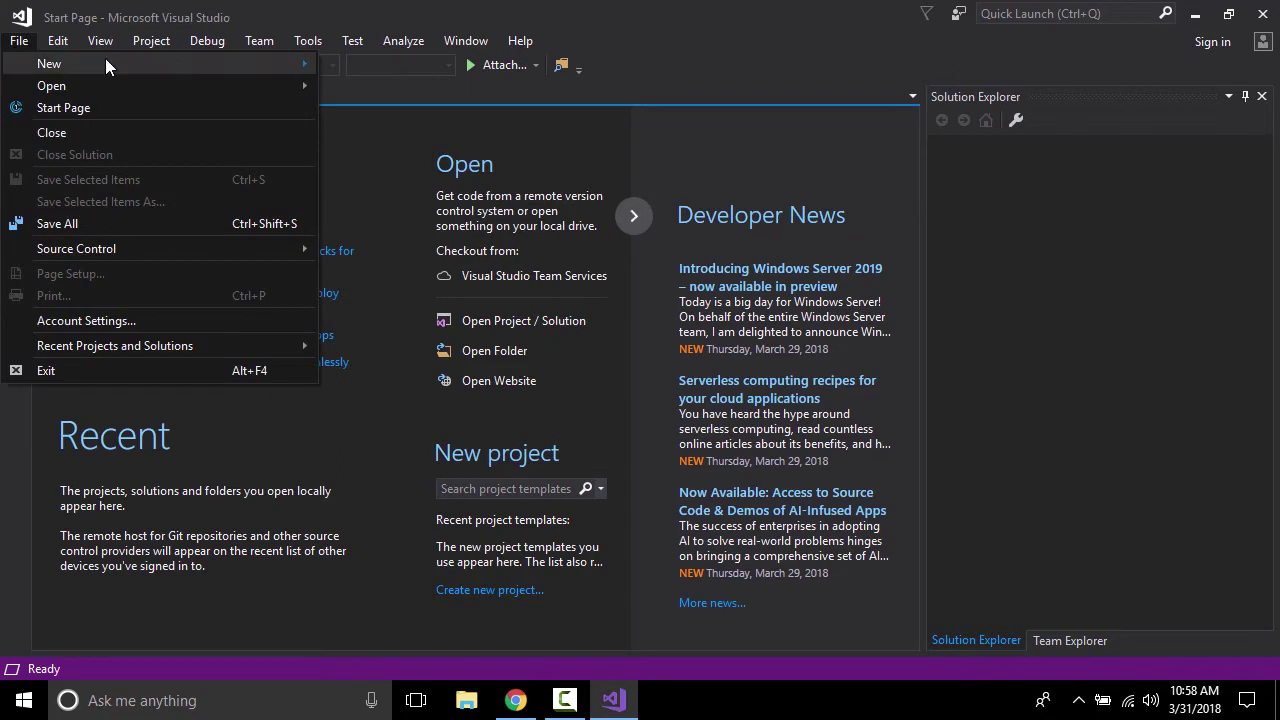
{"action": "mouse_move", "coordinate": [229, 66]}
{"action": "left_click", "coordinate": [350, 66]}
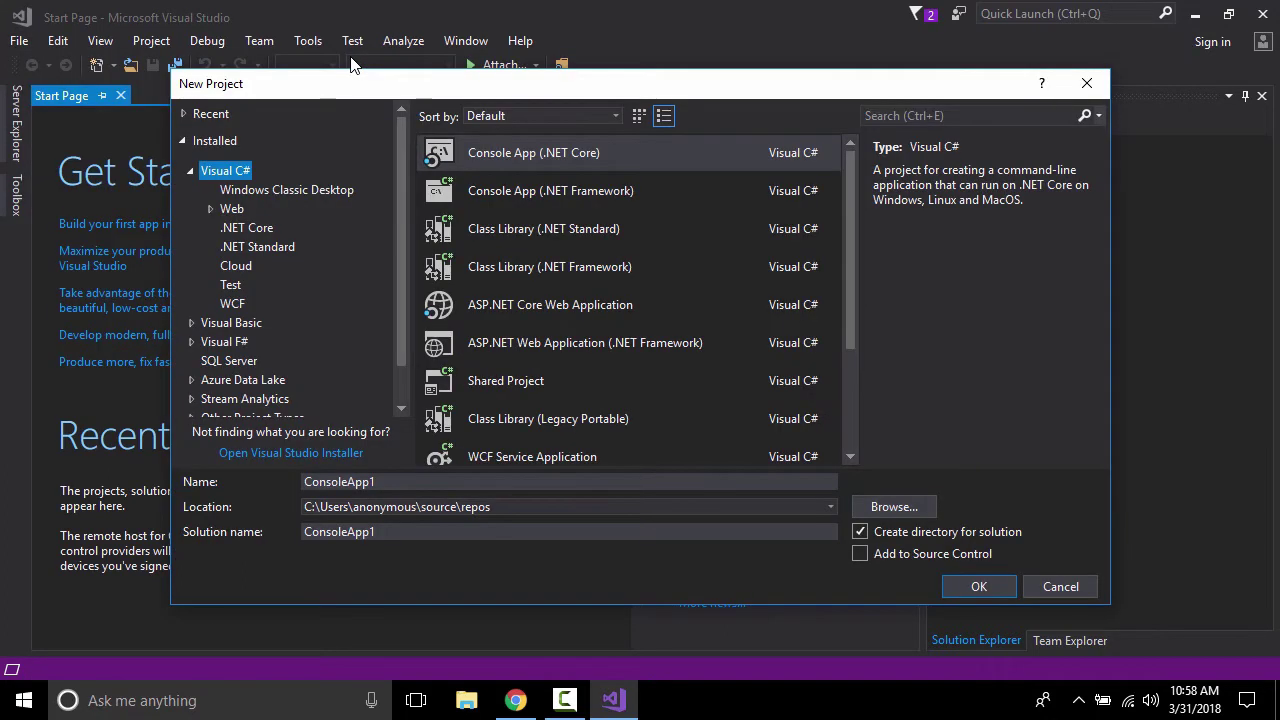
{"action": "left_click", "coordinate": [251, 229]}
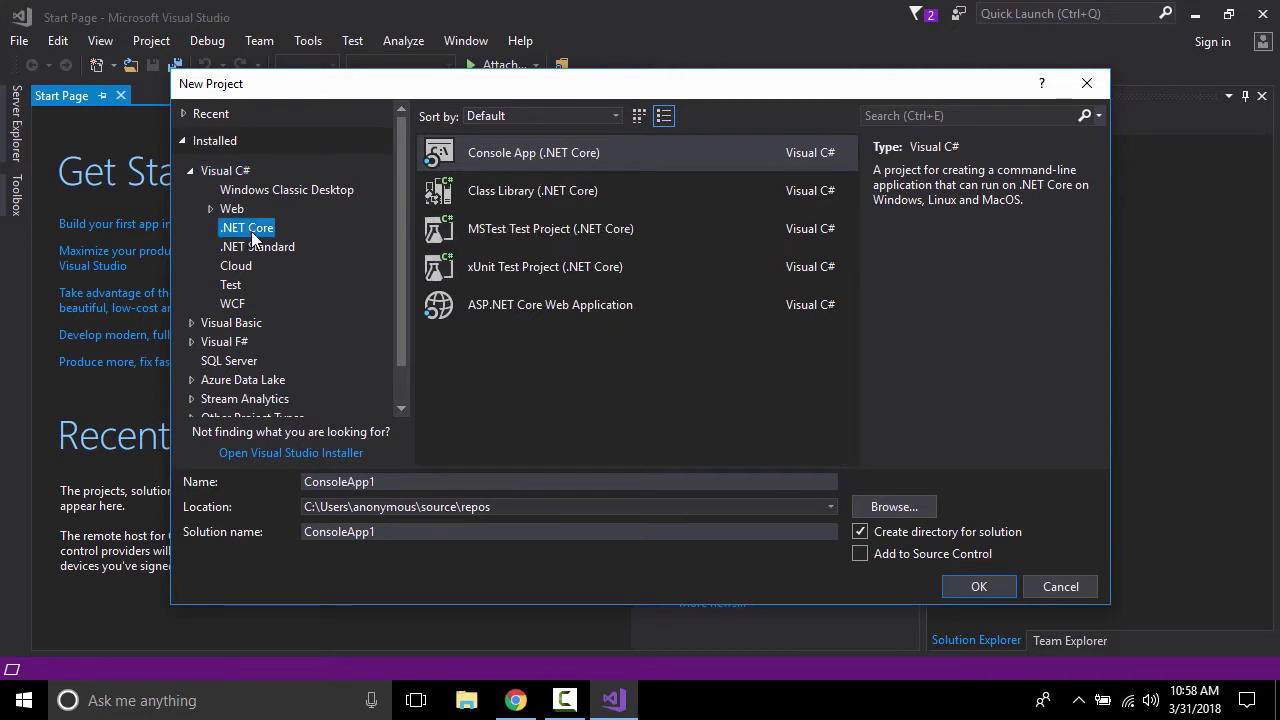
{"action": "left_click", "coordinate": [497, 295]}
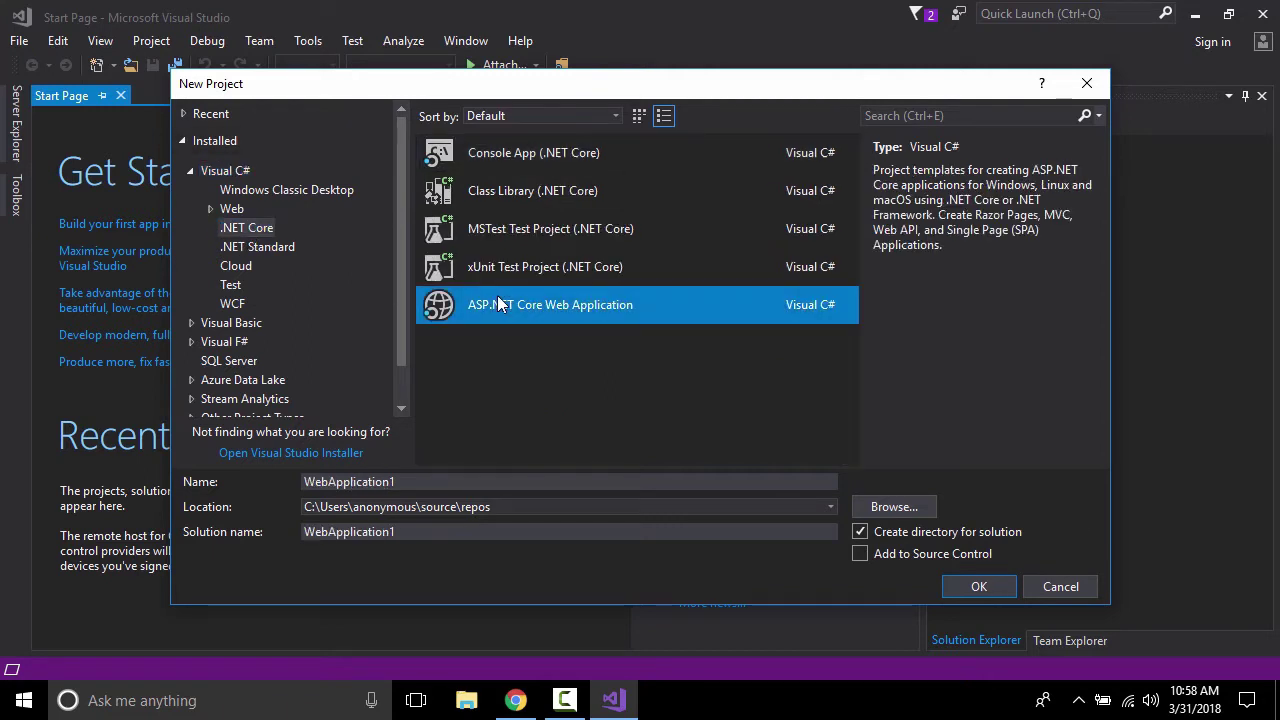
{"action": "left_click", "coordinate": [1100, 85]}
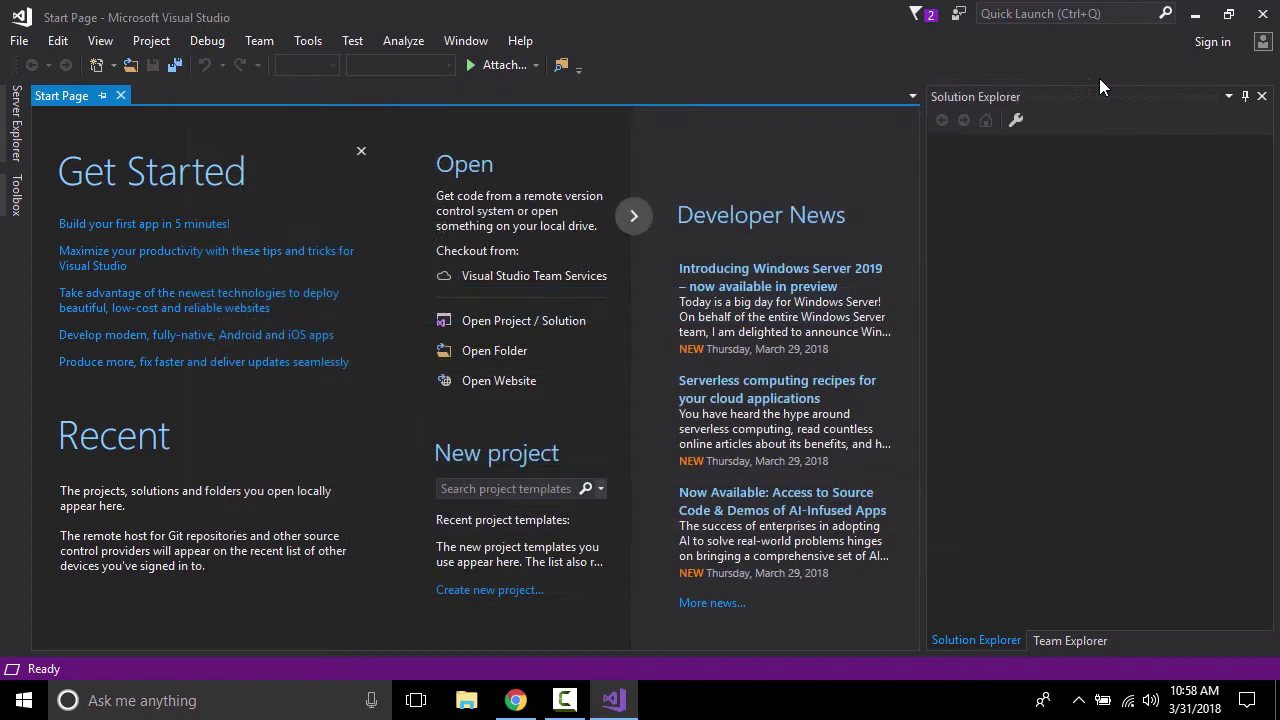
{"action": "left_click", "coordinate": [309, 41]}
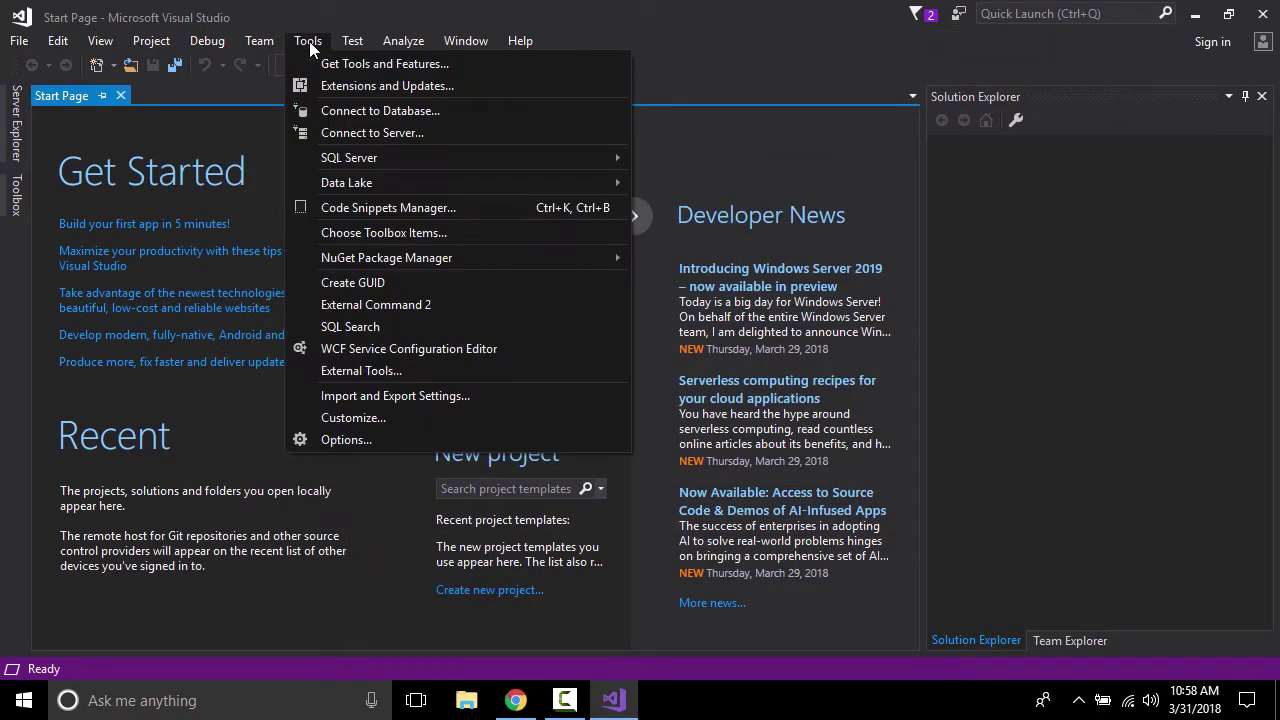
Confirm Database Tools > Data Connections uses instance (LocalDB)\MSSQLLocalDB, then close Visual Studio.
{"action": "left_click", "coordinate": [395, 438]}
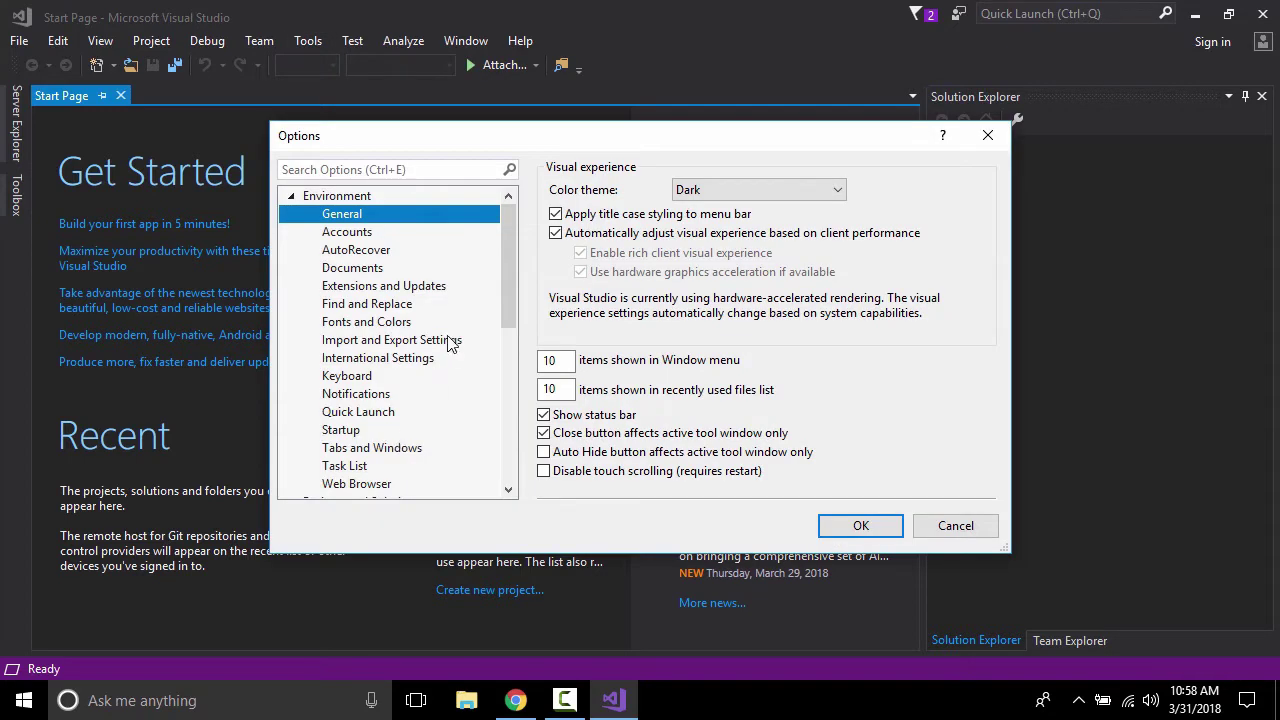
{"action": "left_click_drag", "start_coordinate": [501, 299], "coordinate": [513, 395]}
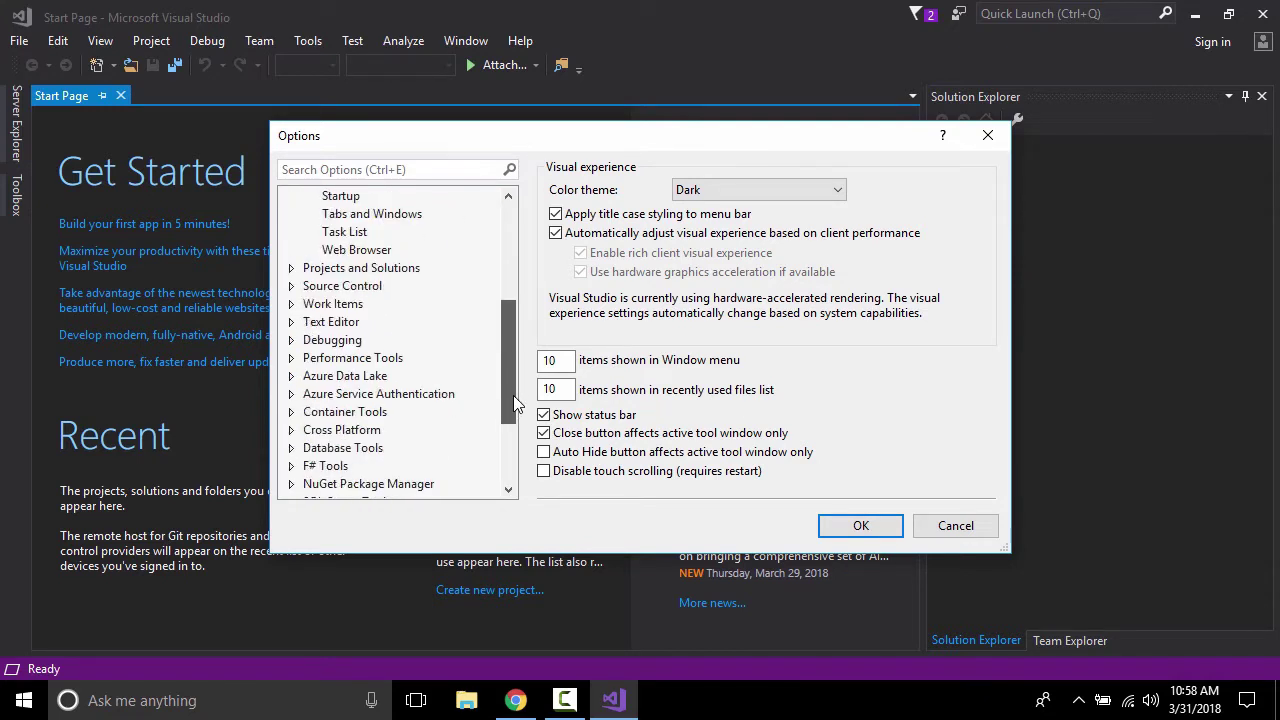
{"action": "left_click", "coordinate": [333, 450]}
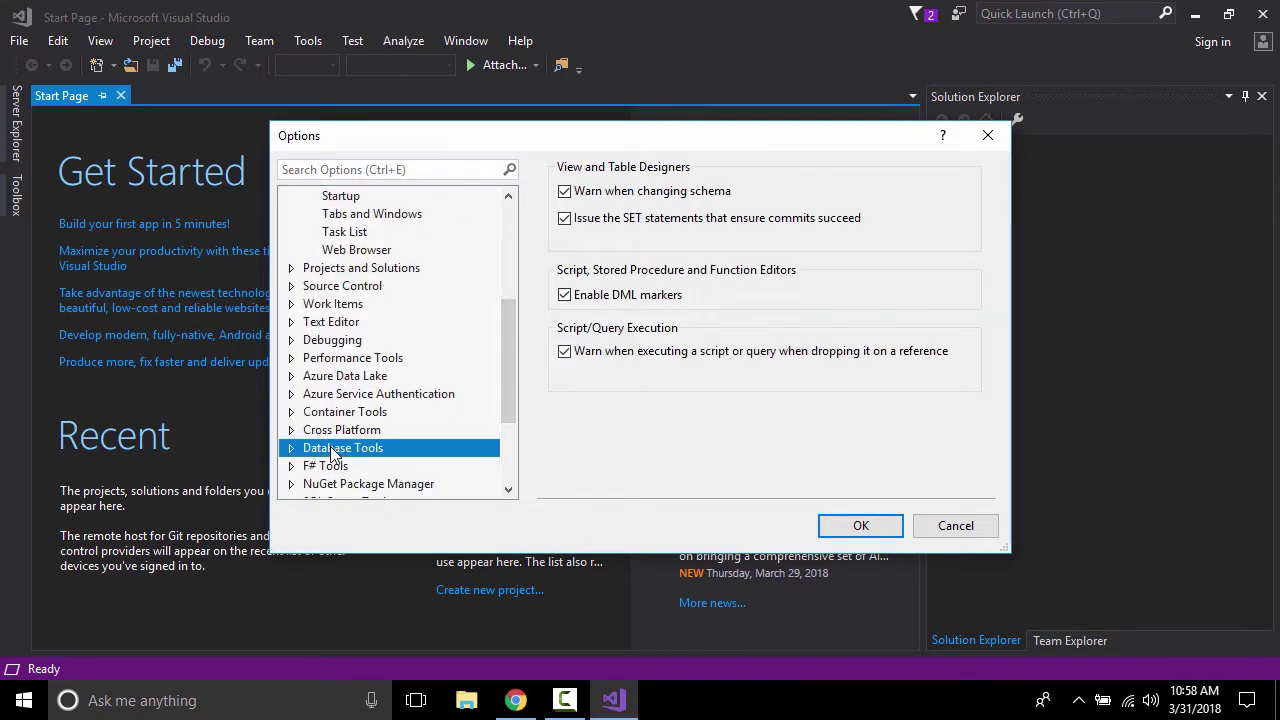
{"action": "left_click", "coordinate": [291, 448]}
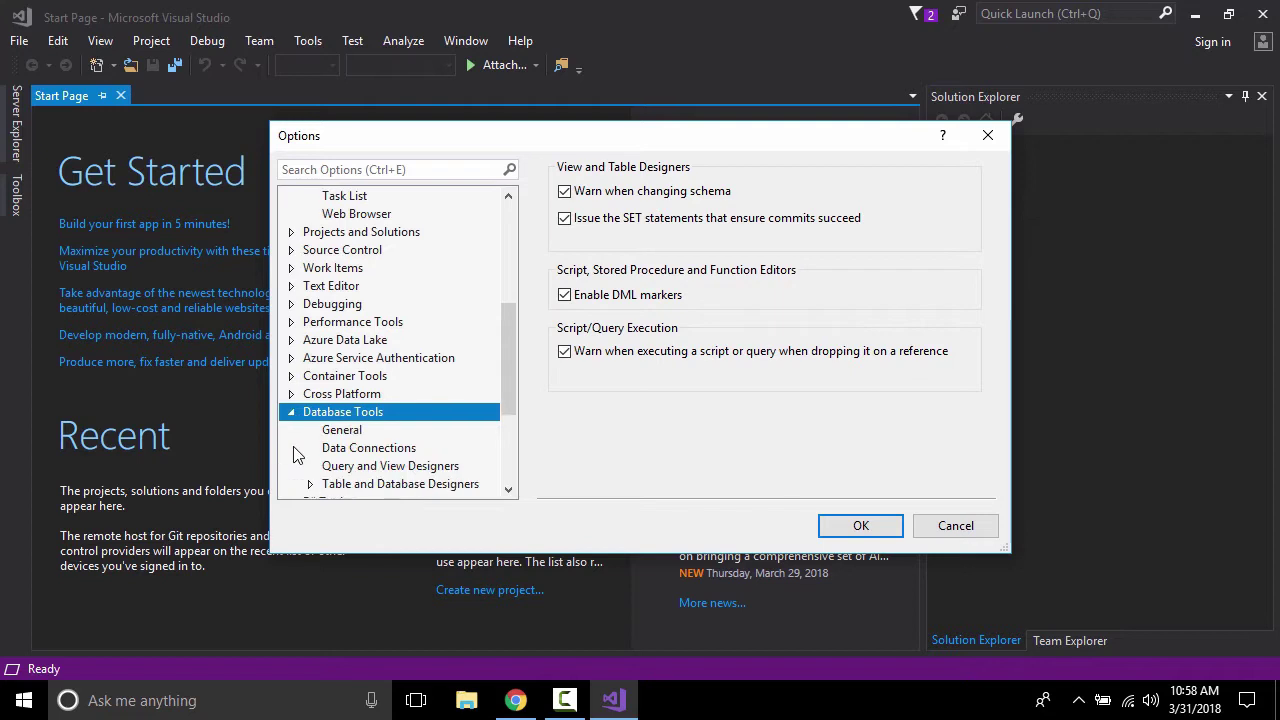
{"action": "left_click", "coordinate": [366, 450]}
{"action": "left_click", "coordinate": [712, 281]}
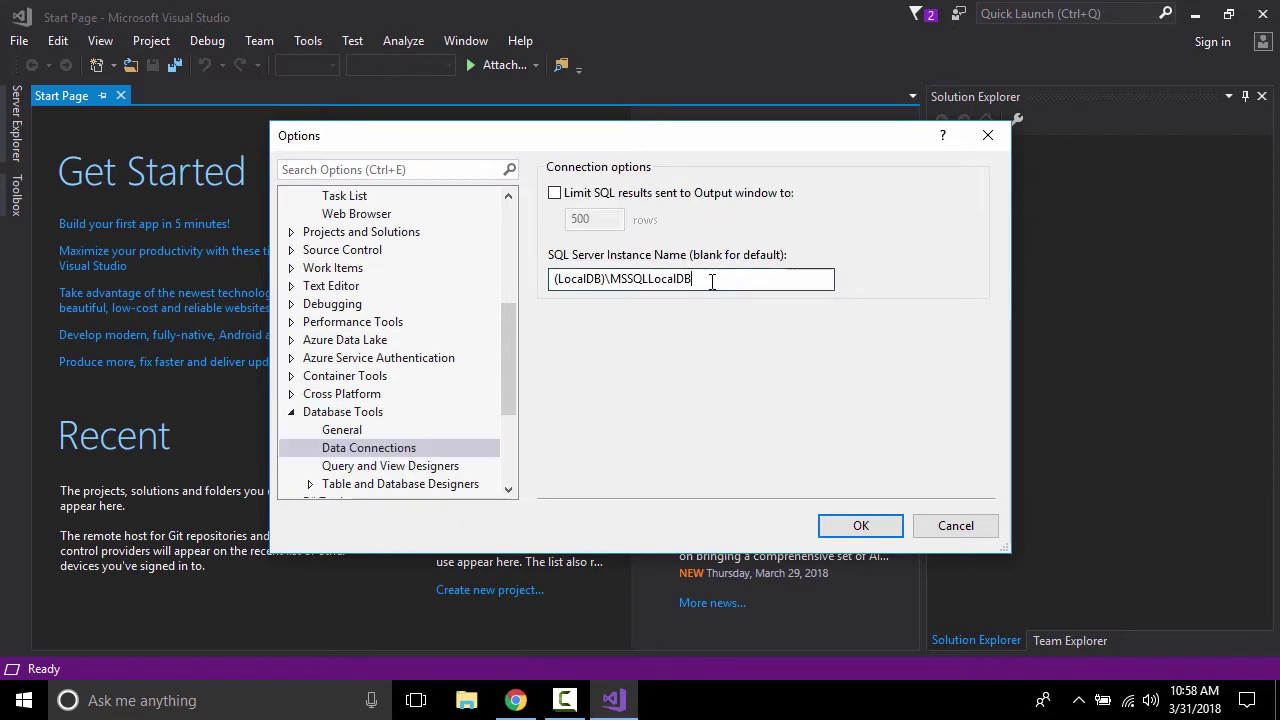
{"action": "left_click_drag", "start_coordinate": [712, 281], "coordinate": [514, 281]}
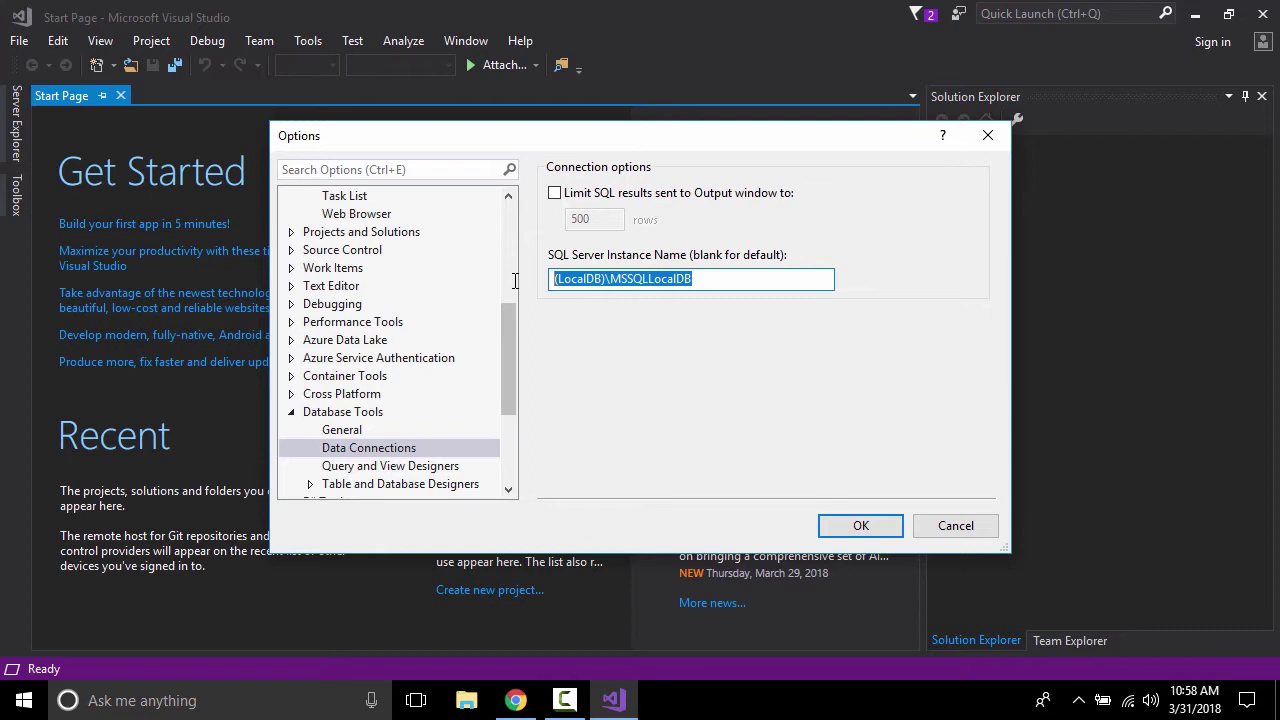
{"action": "left_click", "coordinate": [987, 134]}
{"action": "left_click", "coordinate": [1263, 13]}
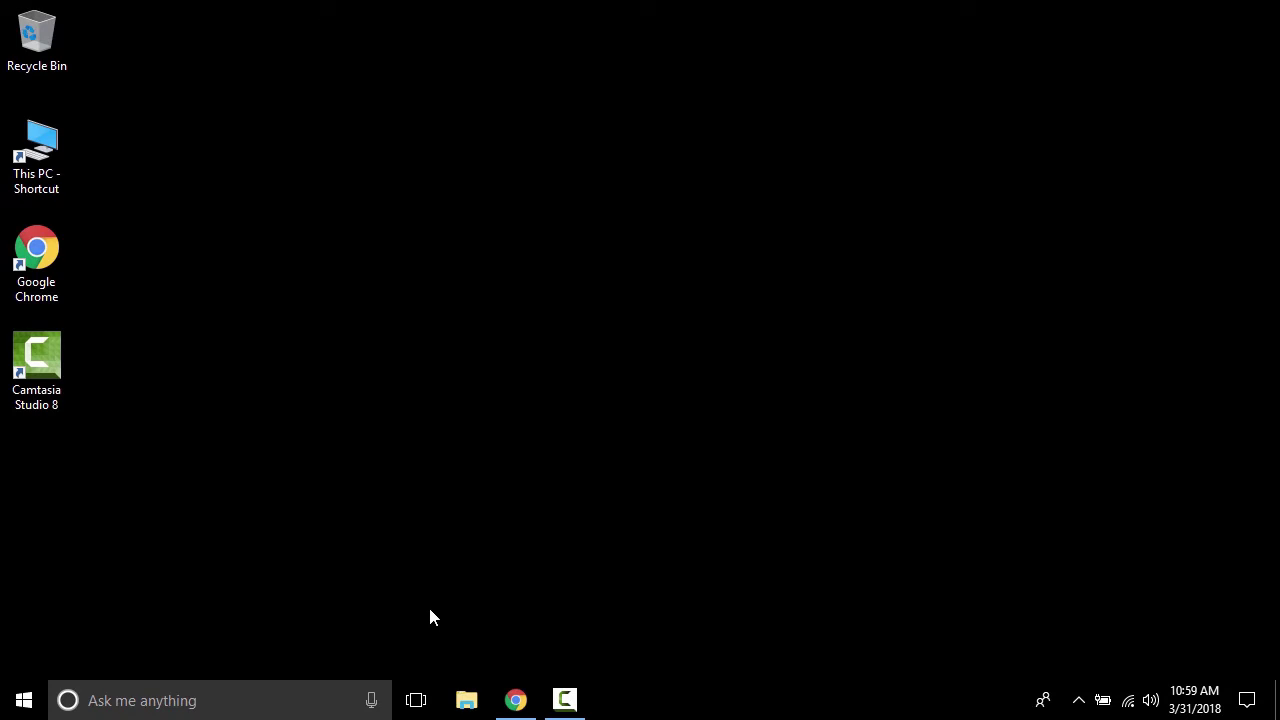
Change the Google query in Chrome to 'sql server download' and search.
{"action": "left_click", "coordinate": [515, 700]}
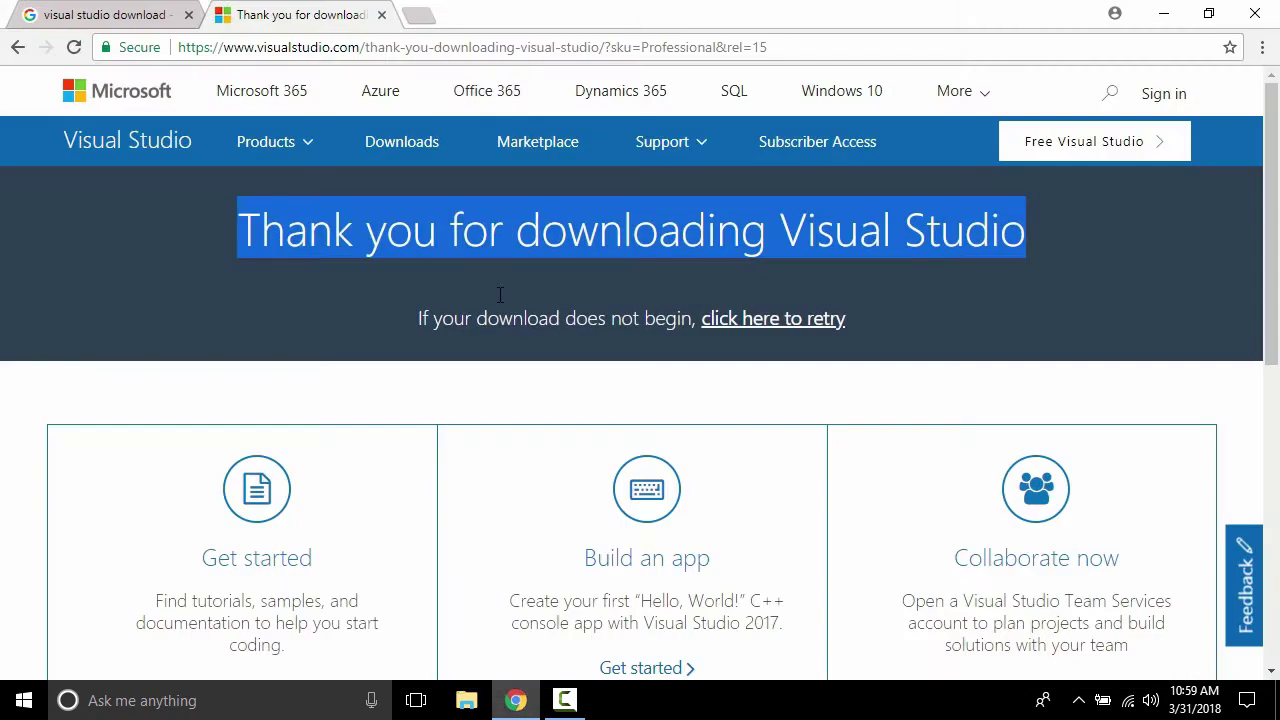
{"action": "left_click", "coordinate": [86, 12]}
{"action": "left_click_drag", "start_coordinate": [254, 110], "coordinate": [8, 105]}
{"action": "type", "text": "sql"}
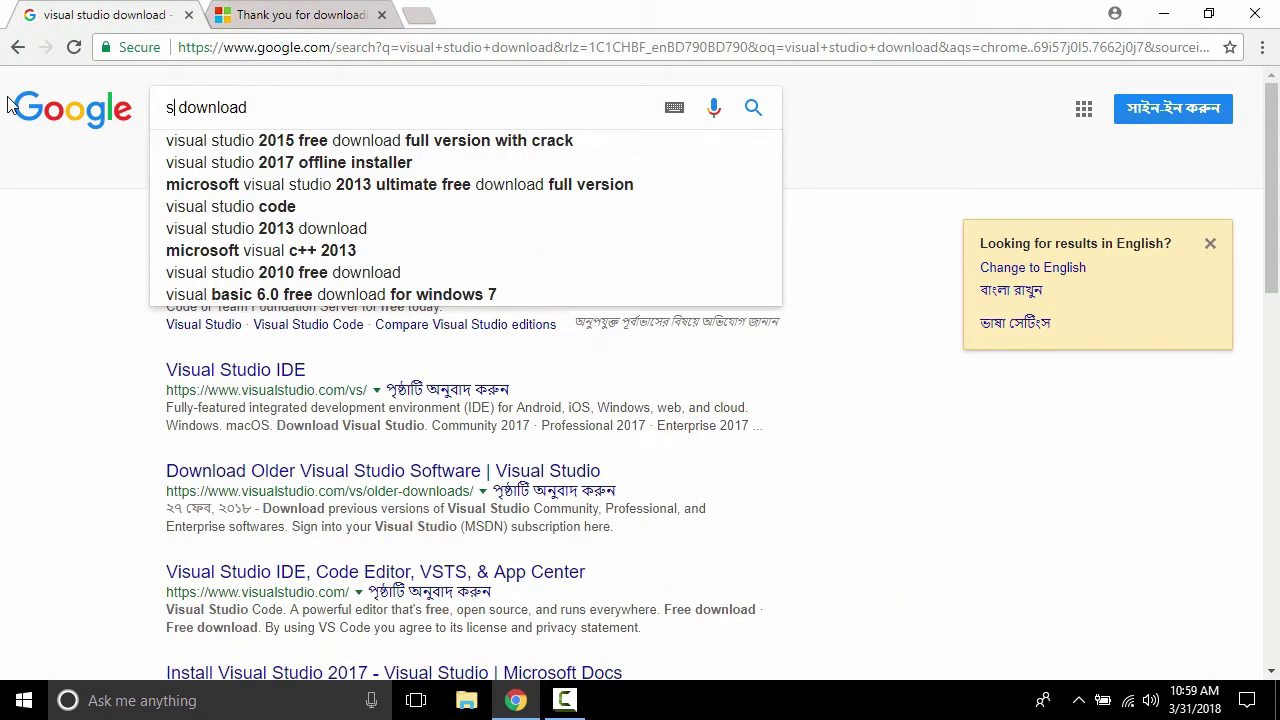
{"action": "type", "text": " server"}
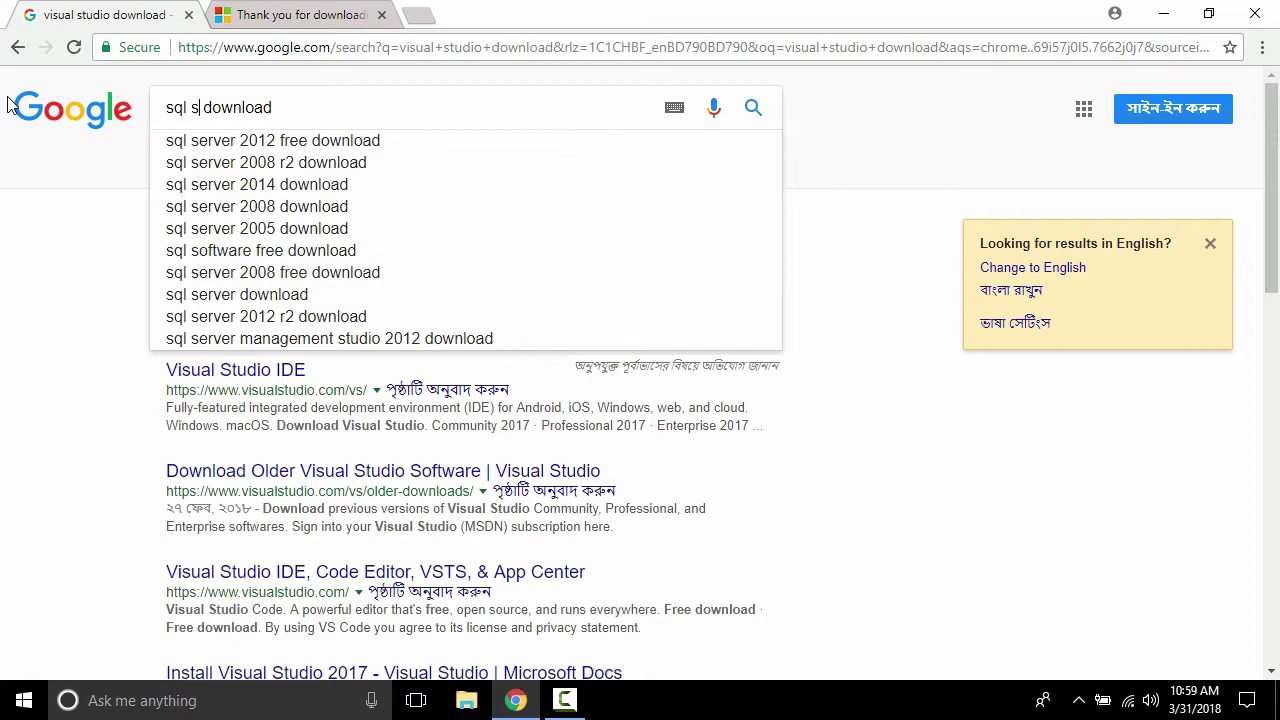
{"action": "key", "text": "Return"}
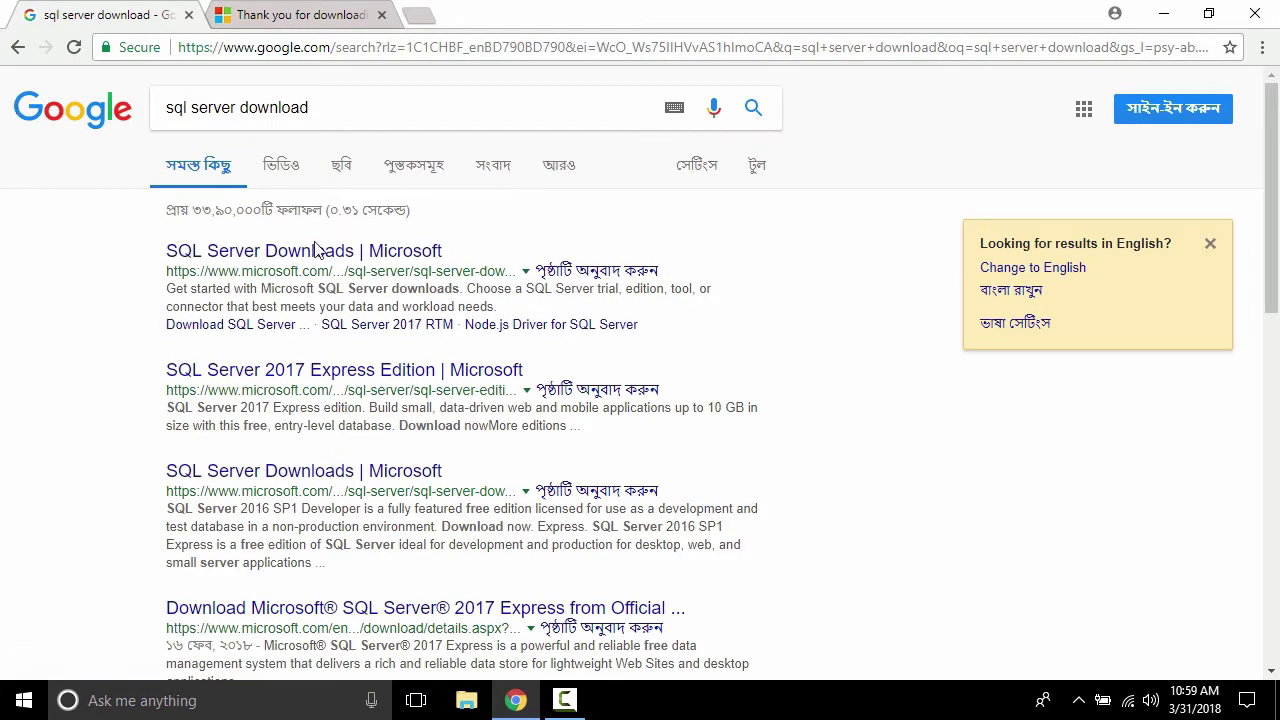
Open Microsoft's SQL Server Downloads page in a new tab and close the Visual Studio tab.
{"action": "right_click", "coordinate": [313, 252]}
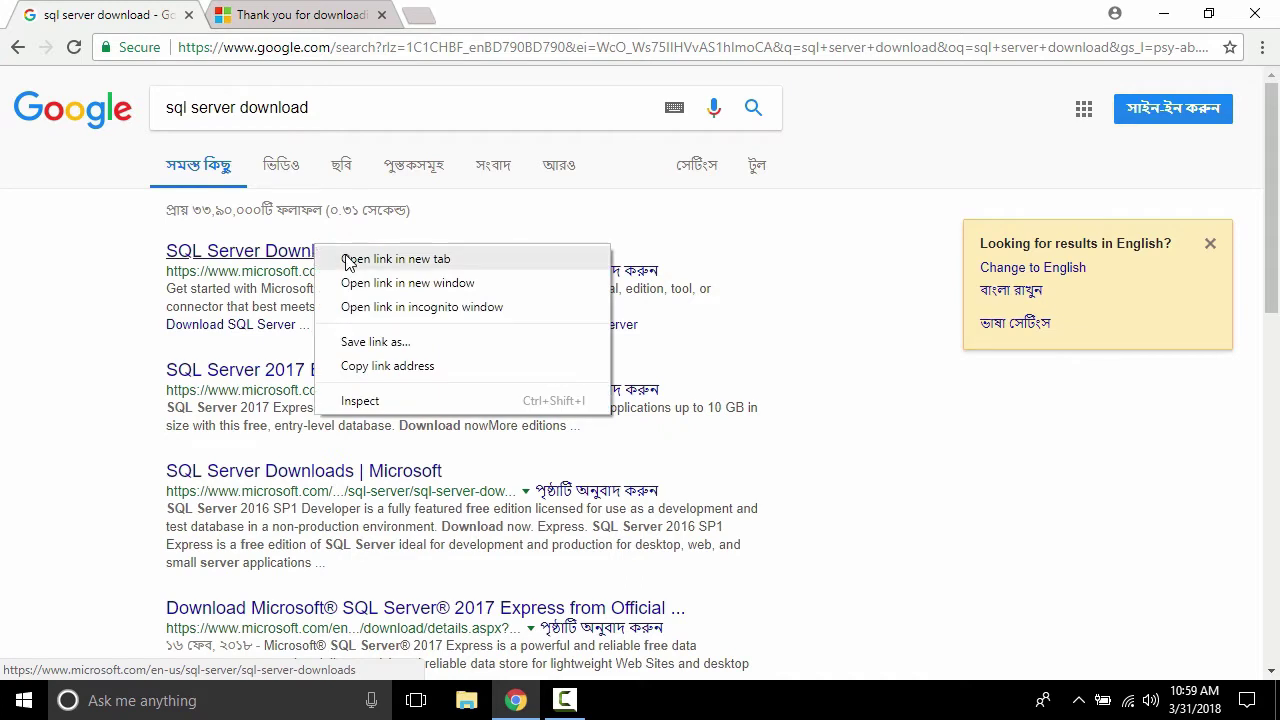
{"action": "left_click", "coordinate": [345, 255]}
{"action": "left_click", "coordinate": [460, 12]}
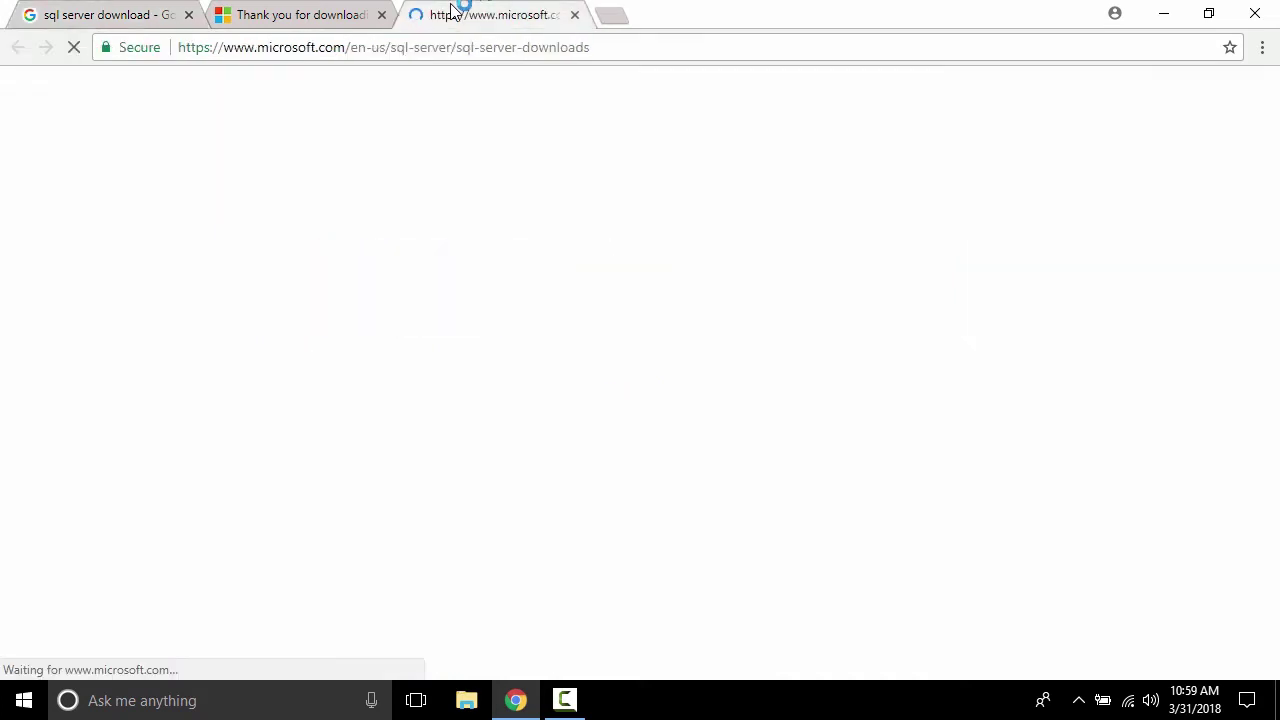
{"action": "left_click", "coordinate": [382, 15]}
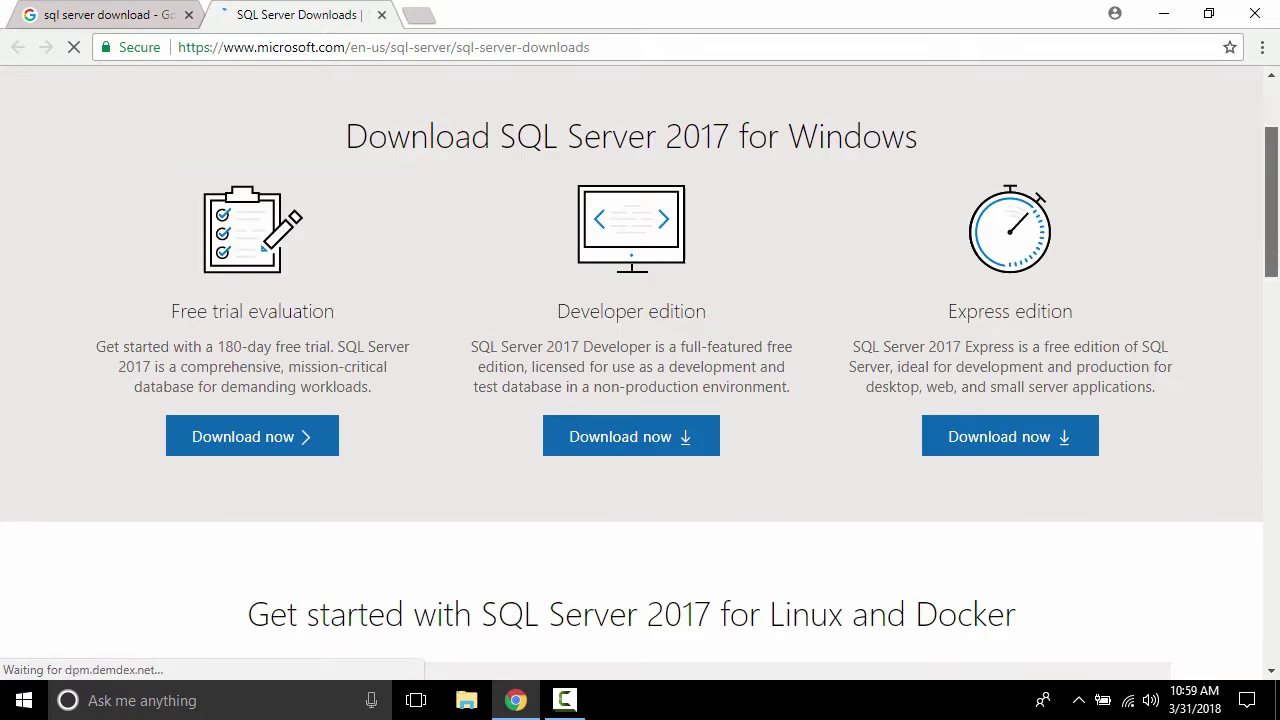
Download the SQL Server 2017 Developer edition installer and launch it.
{"action": "scroll", "coordinate": [681, 357], "scroll_direction": "down", "scroll_amount": 2}
{"action": "left_click_drag", "start_coordinate": [681, 357], "coordinate": [786, 358]}
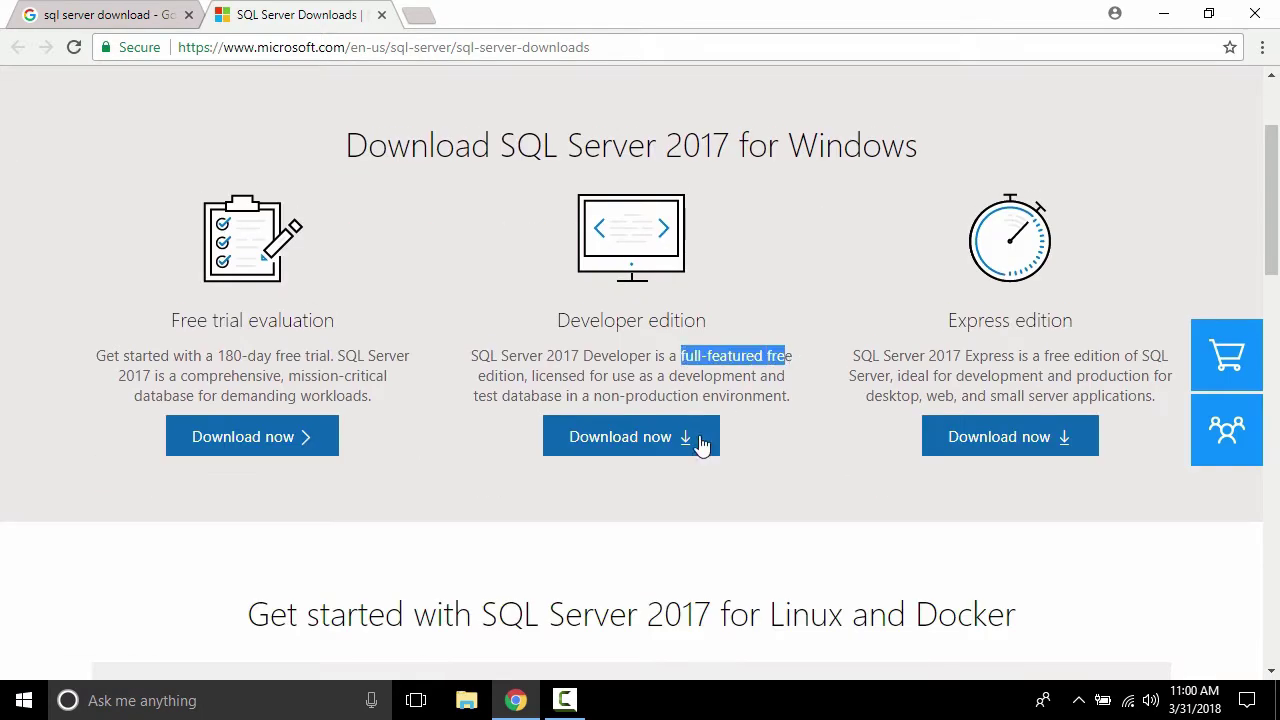
{"action": "left_click", "coordinate": [657, 448]}
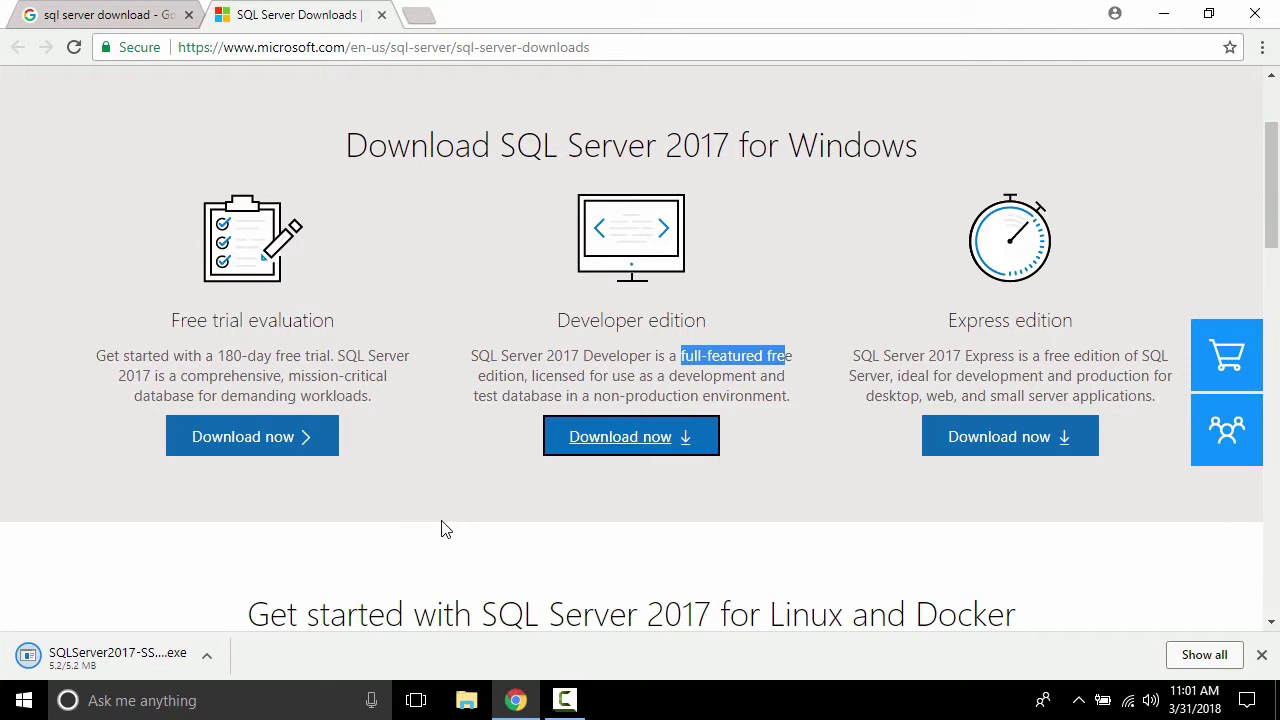
{"action": "left_click", "coordinate": [134, 658]}
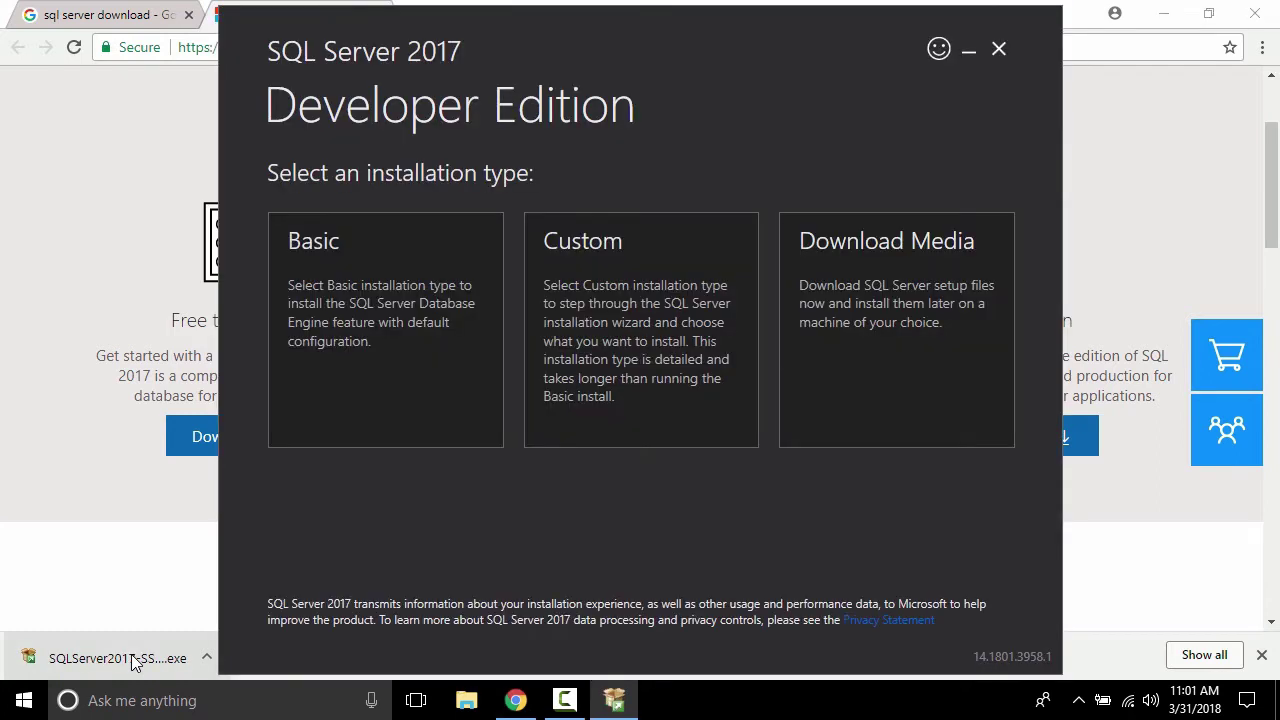
Choose a Basic install, accept the license terms, and install to the default location.
{"action": "left_click", "coordinate": [429, 430]}
{"action": "left_click_drag", "start_coordinate": [1005, 237], "coordinate": [1024, 563]}
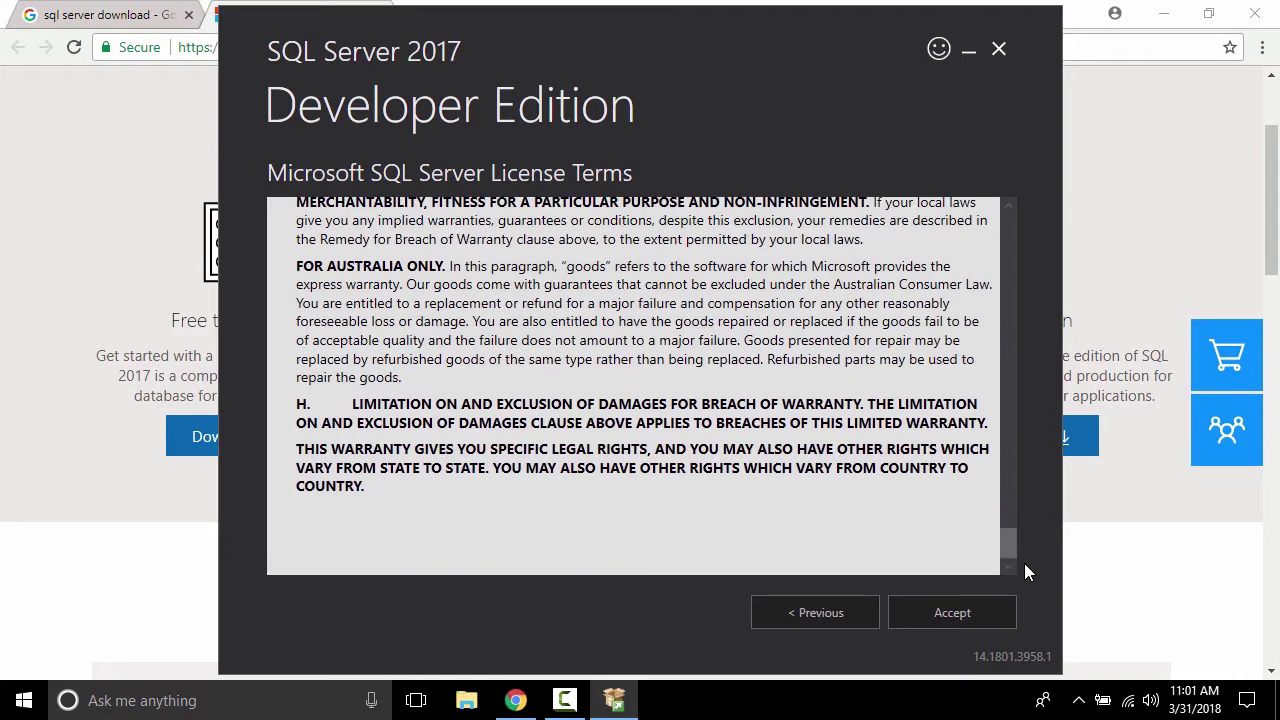
{"action": "left_click", "coordinate": [958, 614]}
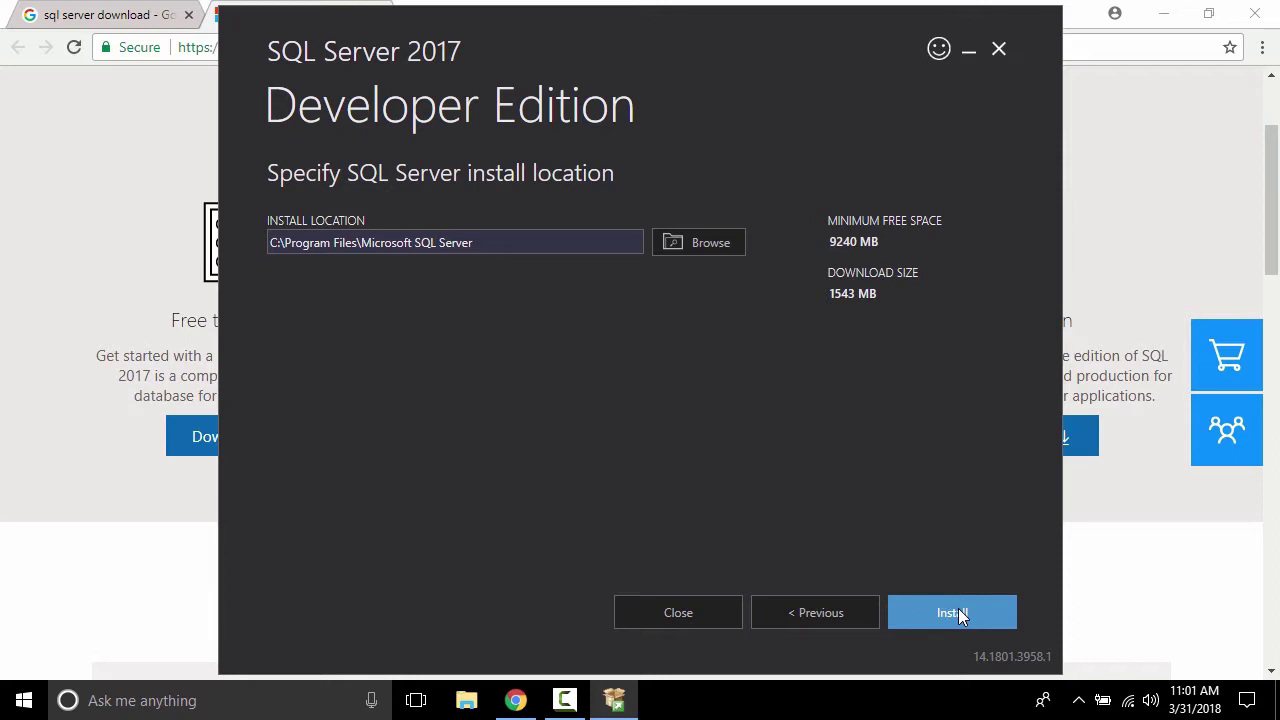
{"action": "left_click", "coordinate": [958, 614]}
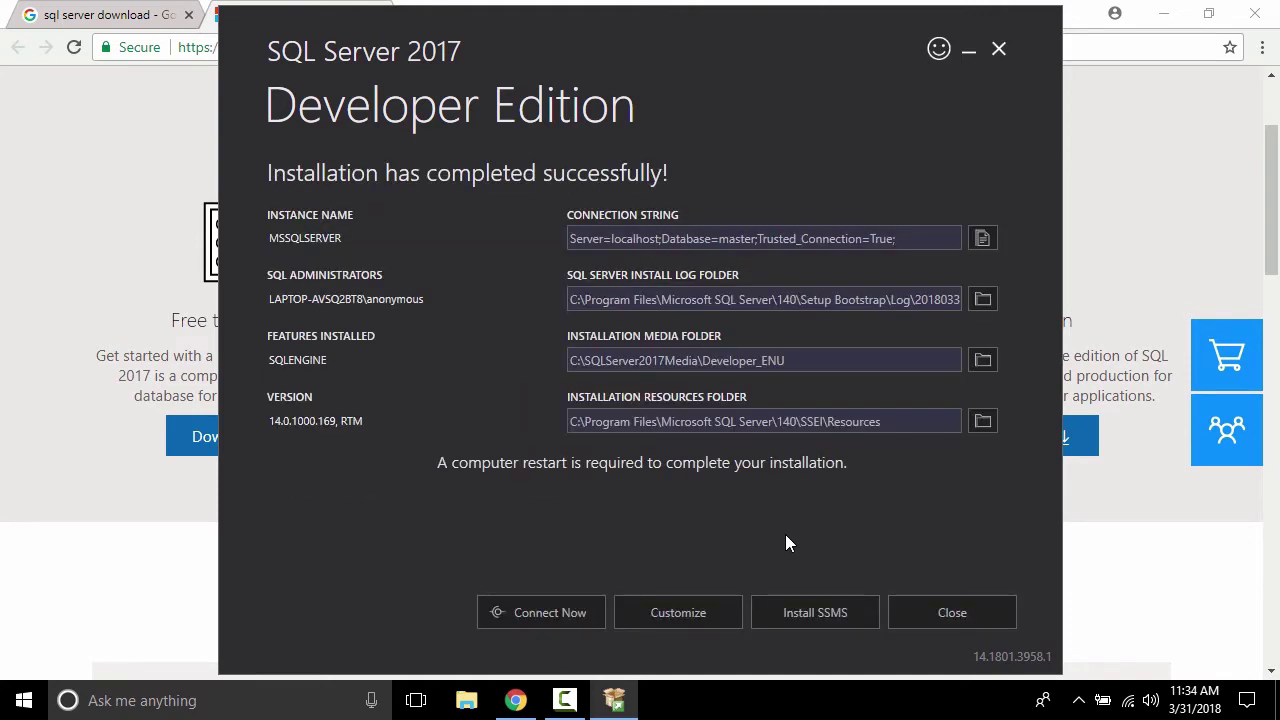
Select 'localhost' in the finished install's connection string, then exit the installer.
{"action": "left_click_drag", "start_coordinate": [914, 244], "coordinate": [474, 228]}
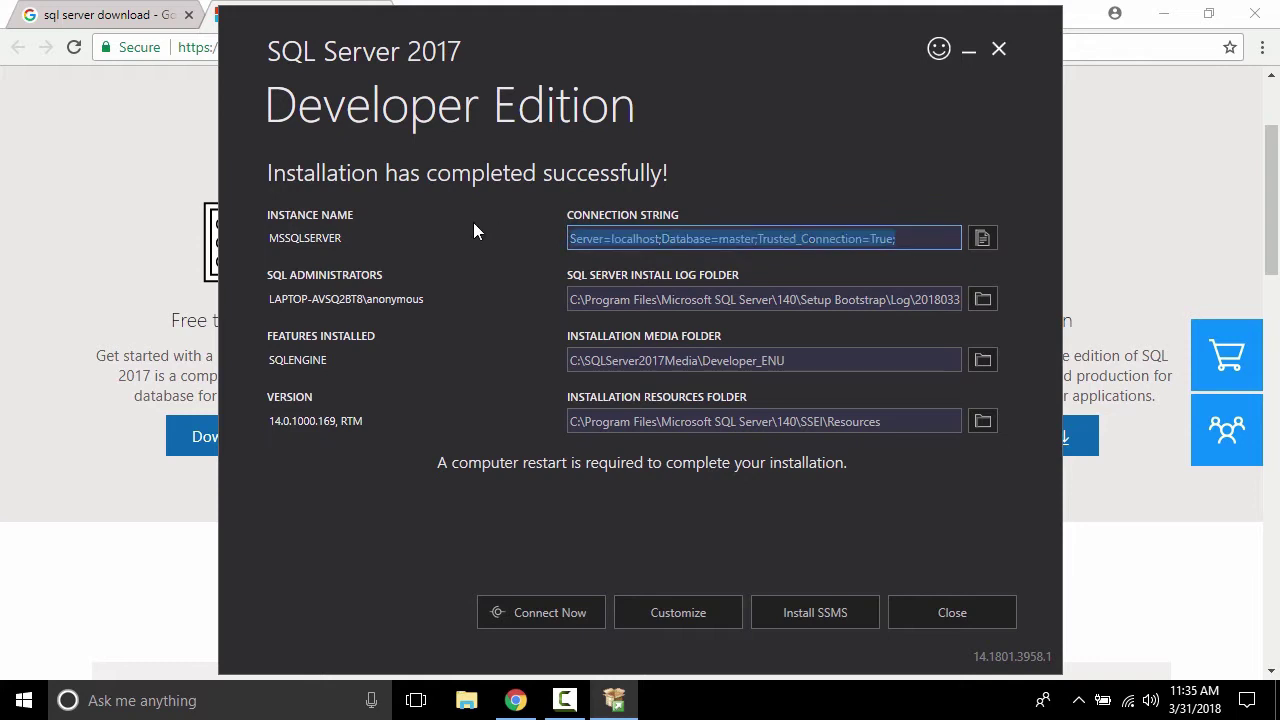
{"action": "double_click", "coordinate": [622, 238]}
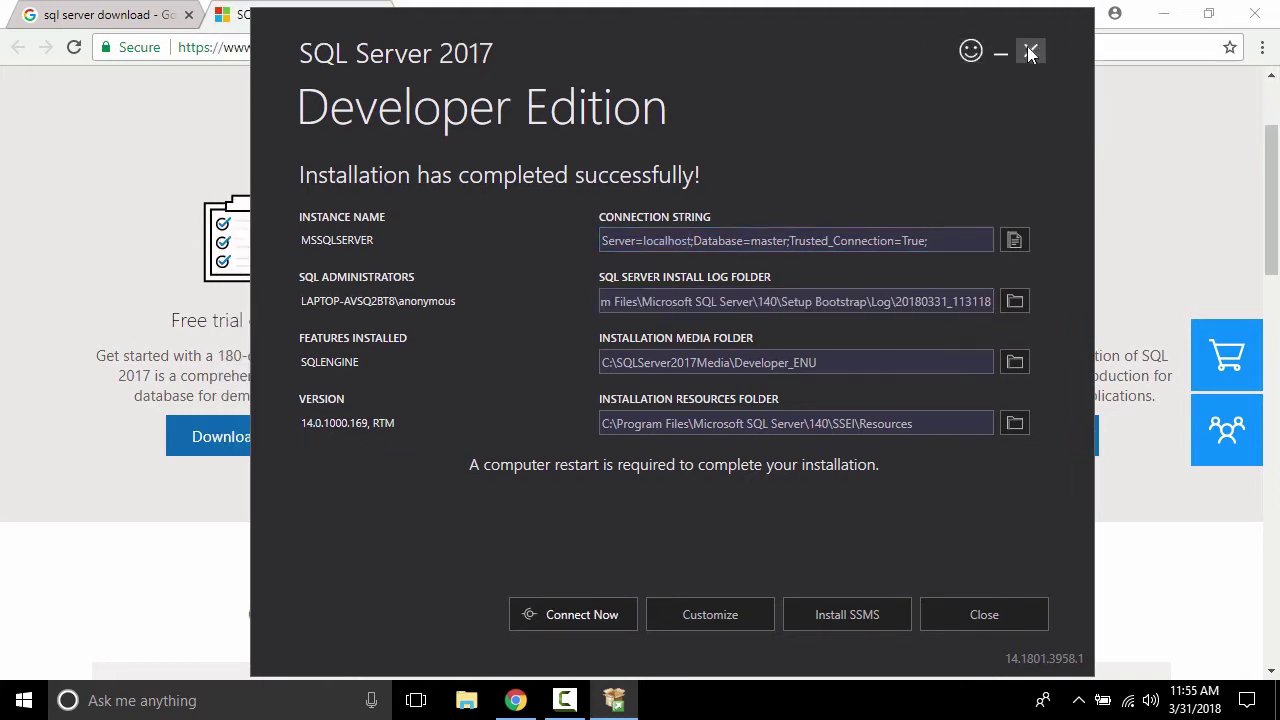
{"action": "left_click", "coordinate": [1030, 52]}
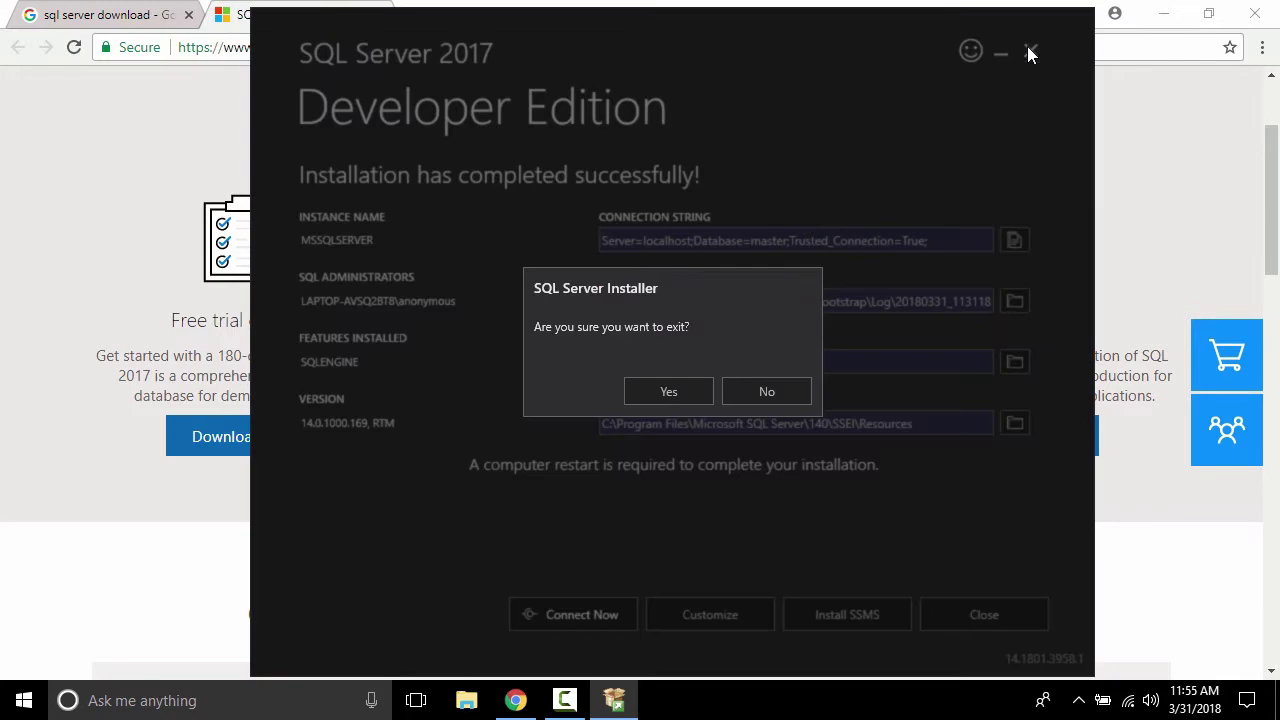
{"action": "left_click", "coordinate": [697, 390]}
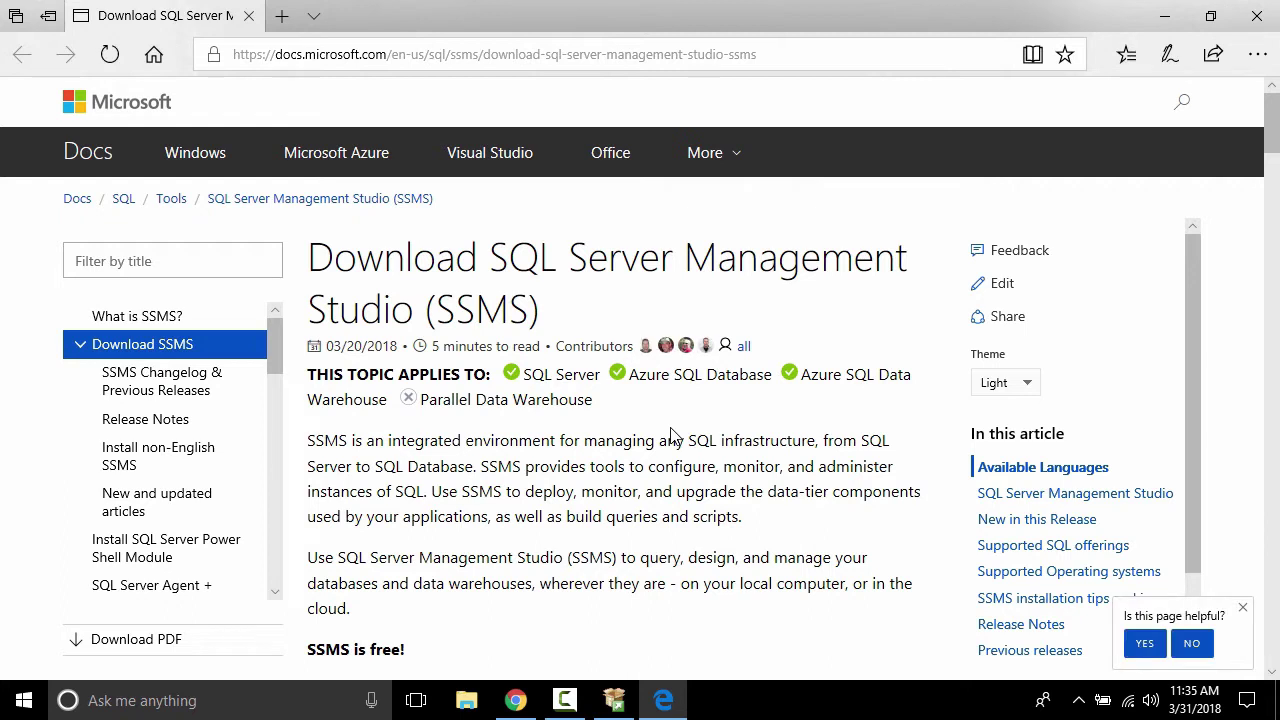
In a new Edge tab, search Bing for the SQL Server Management Studio download.
{"action": "scroll", "coordinate": [632, 376], "scroll_direction": "down", "scroll_amount": 3}
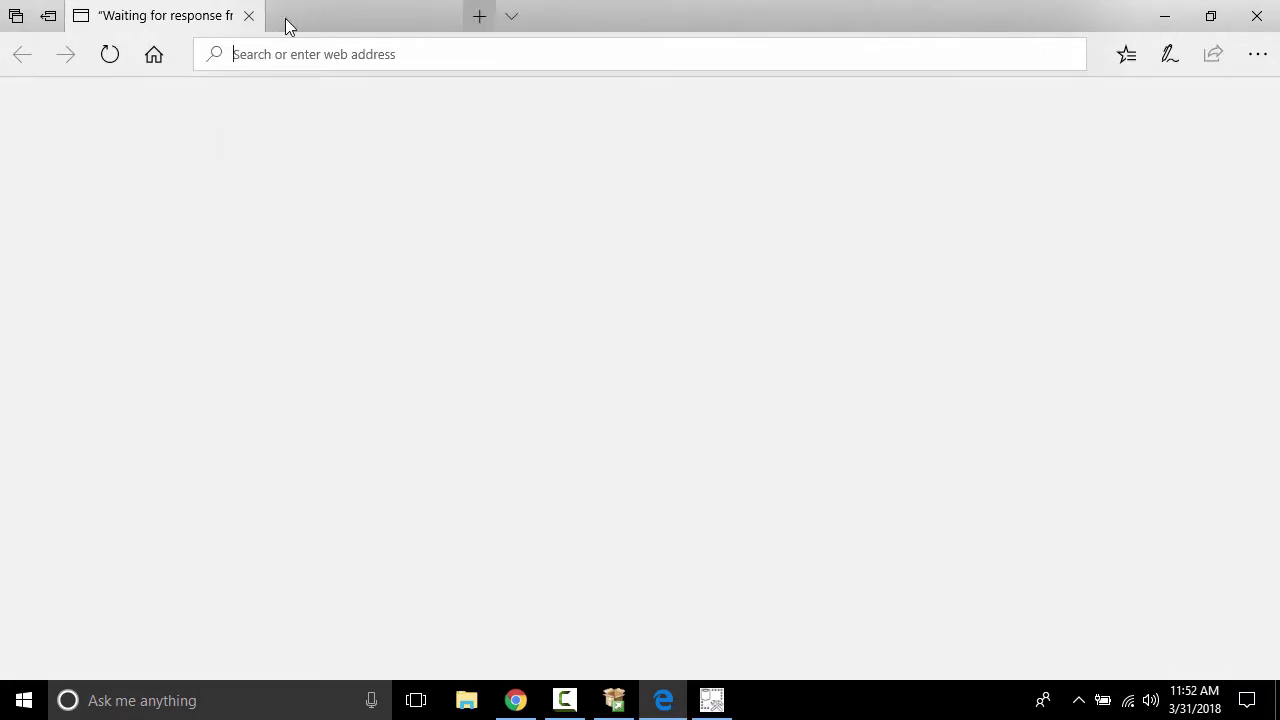
{"action": "key", "text": "ctrl+t"}
{"action": "type", "text": "sql sd"}
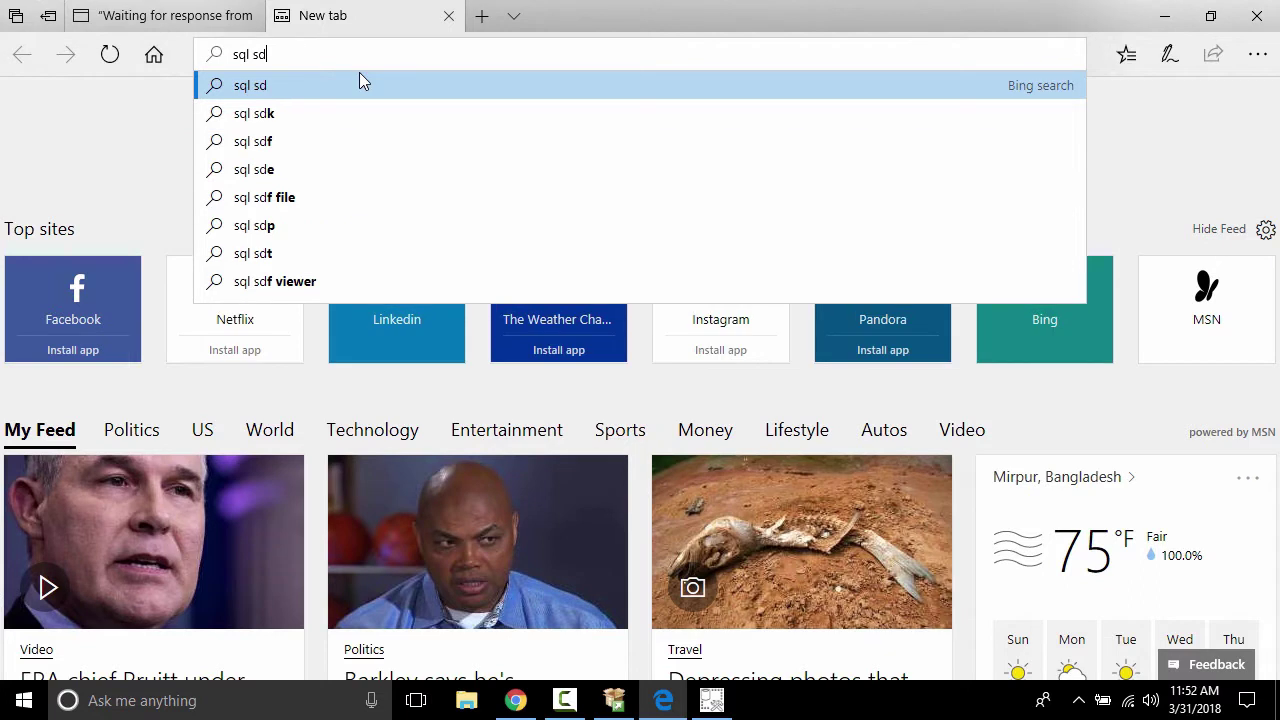
{"action": "key", "text": "BackSpace"}
{"action": "type", "text": "erver"}
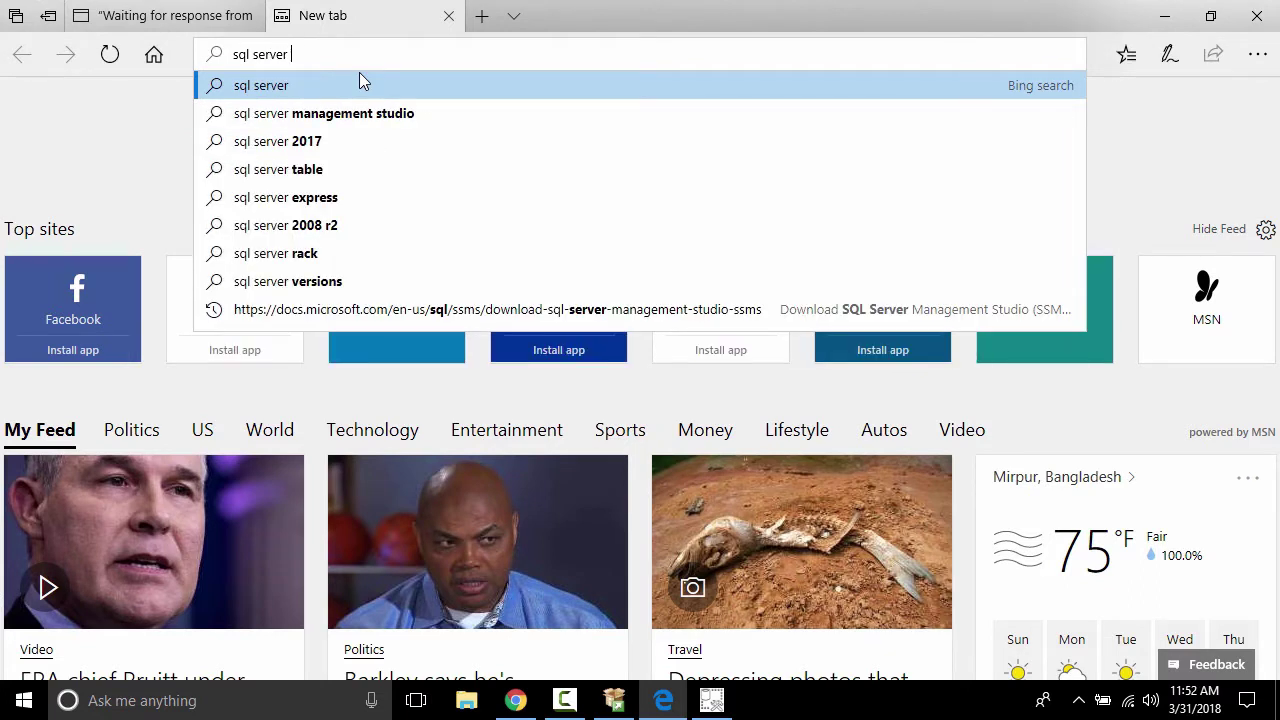
{"action": "key", "text": "Down"}
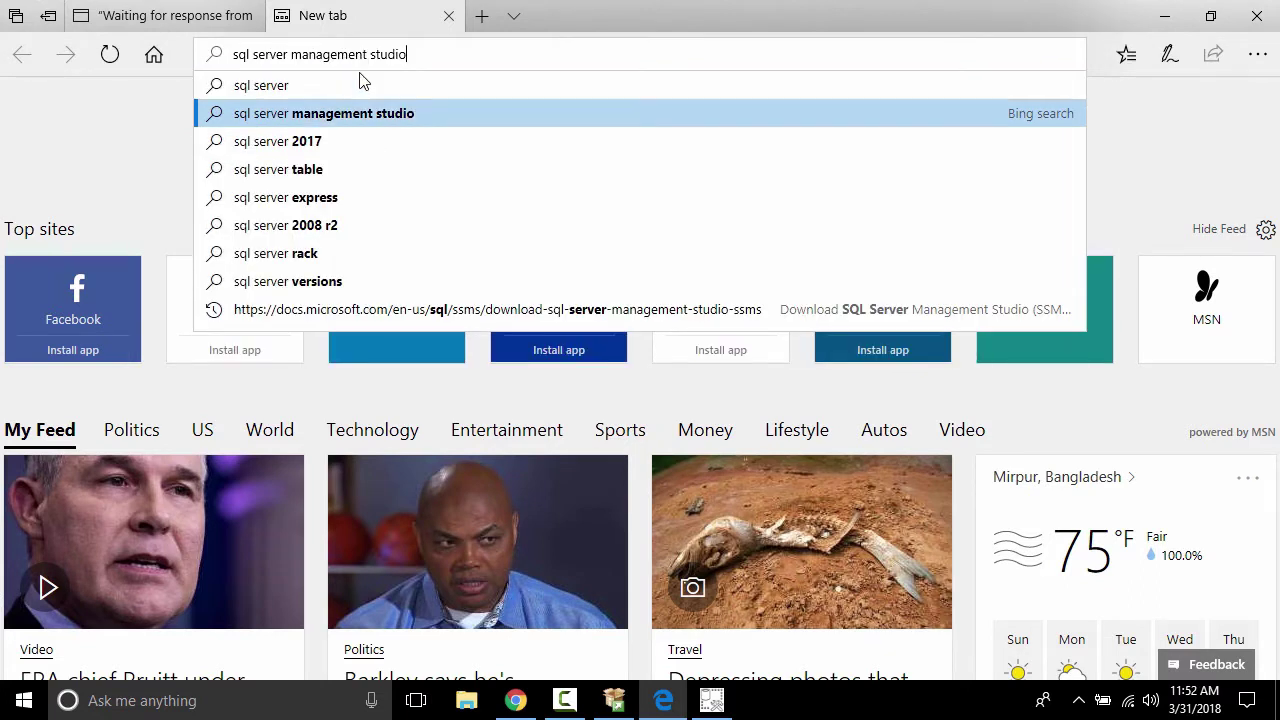
{"action": "type", "text": "dow"}
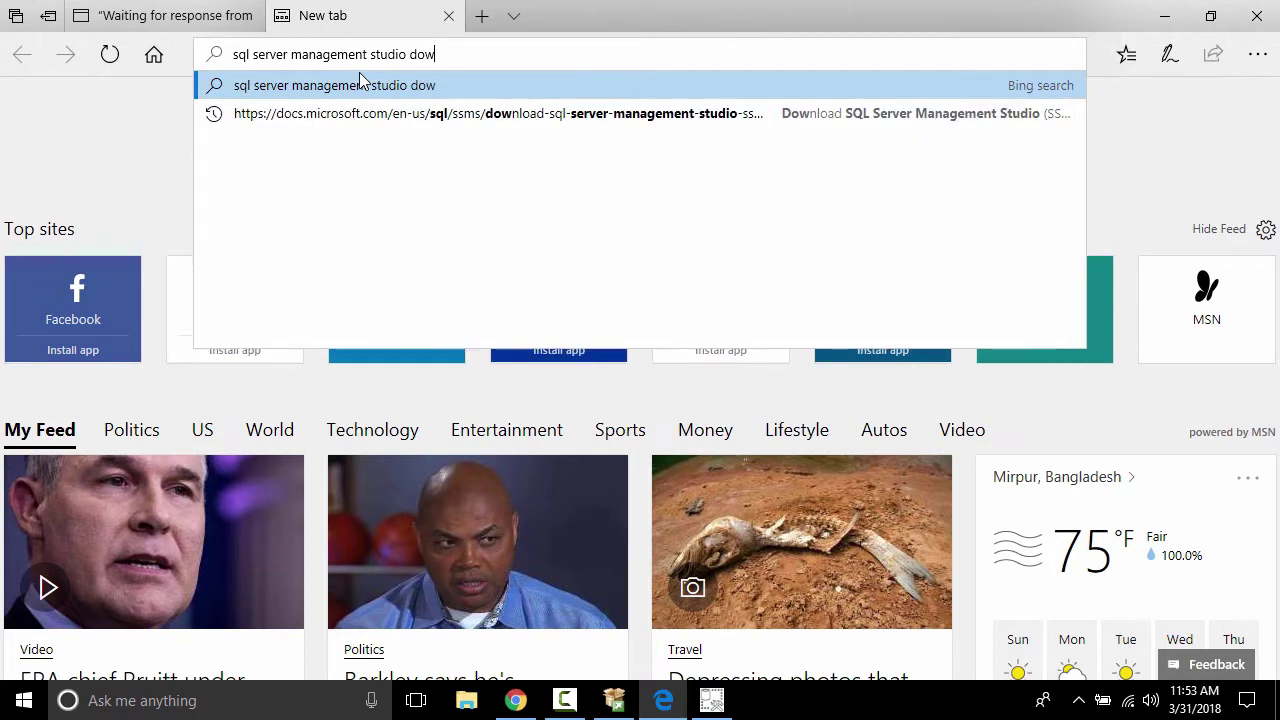
{"action": "key", "text": "Down"}
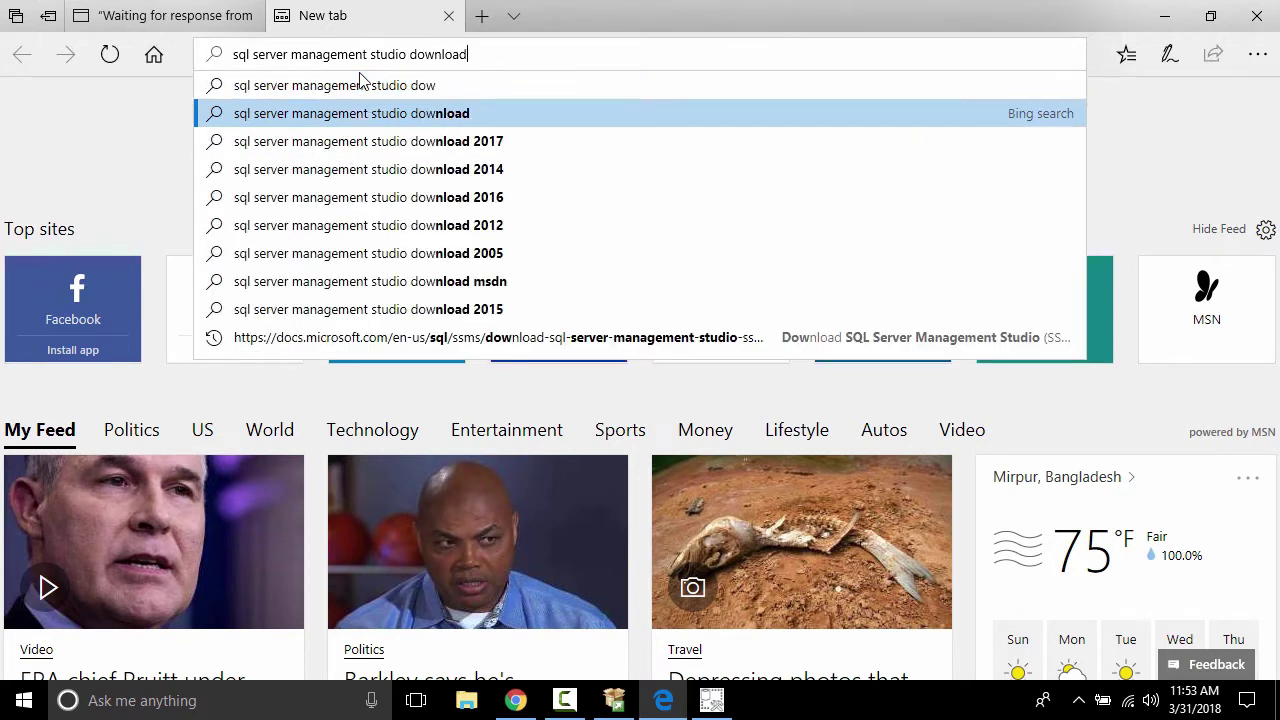
{"action": "key", "text": "Return"}
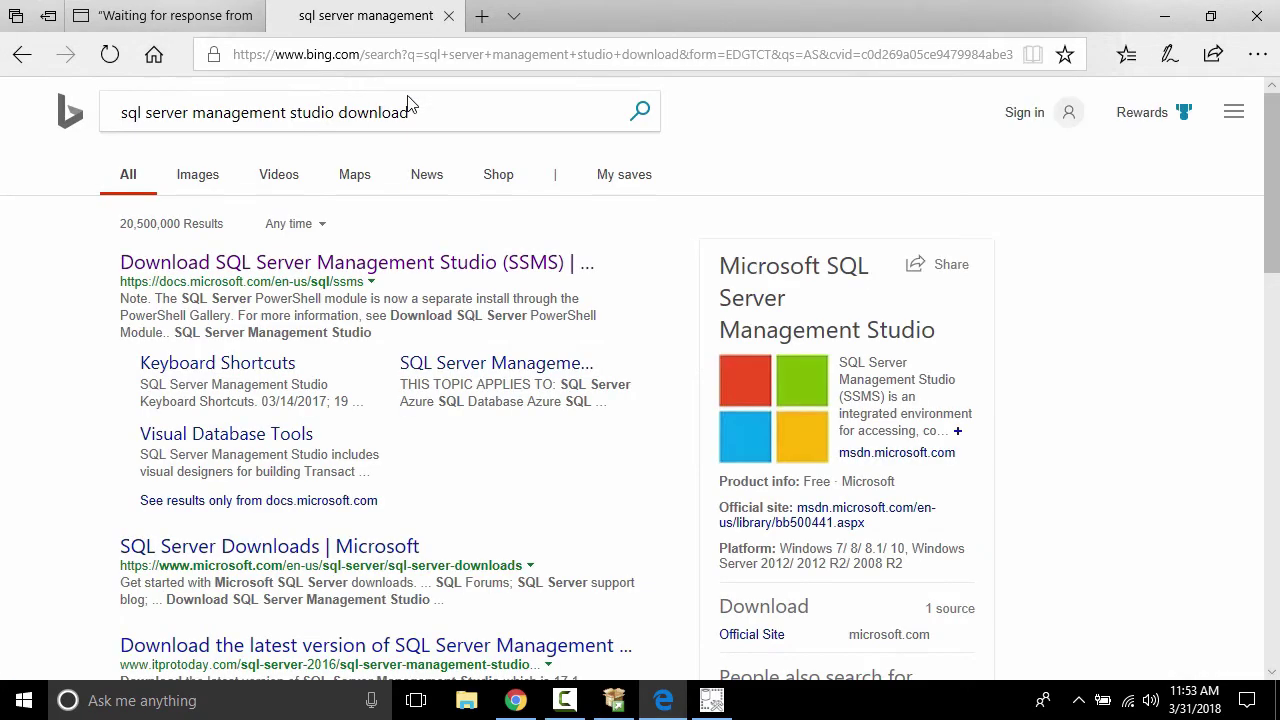
From the Microsoft Docs page, download SSMS 17.6 (SSMS-Setup-ENU.exe) and run the setup.
{"action": "left_click_drag", "start_coordinate": [437, 111], "coordinate": [94, 110]}
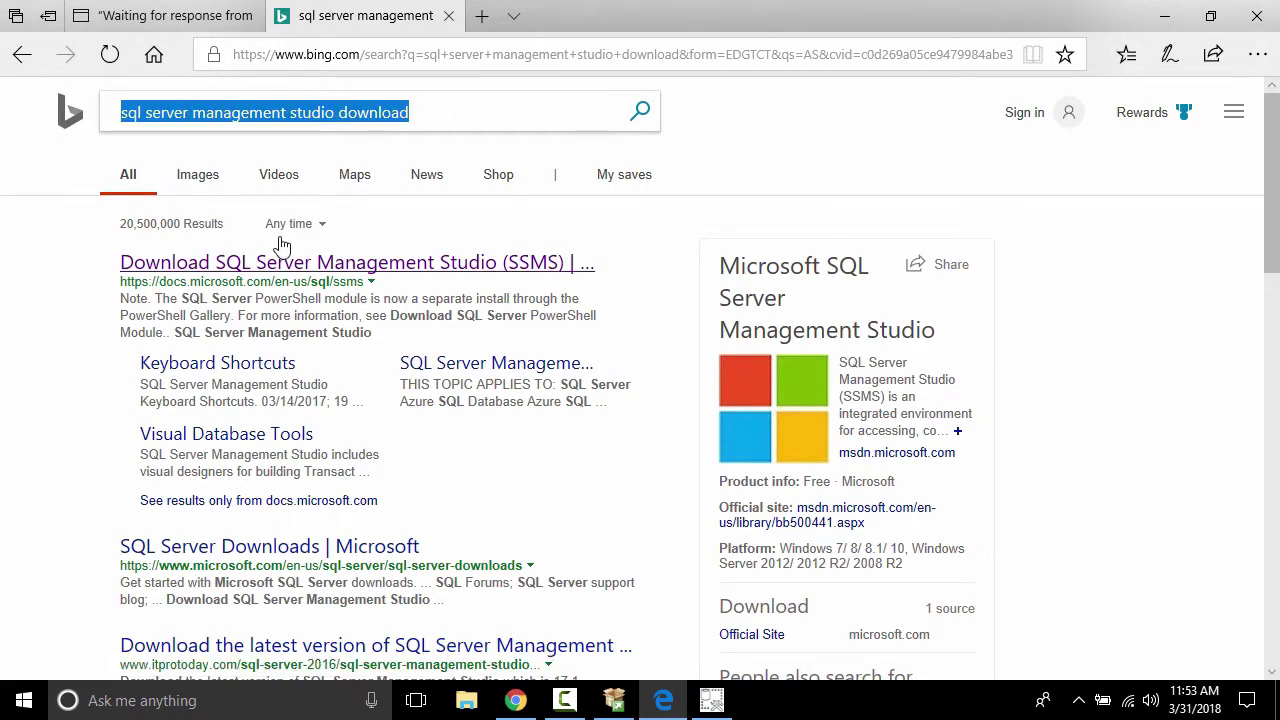
{"action": "left_click", "coordinate": [303, 262]}
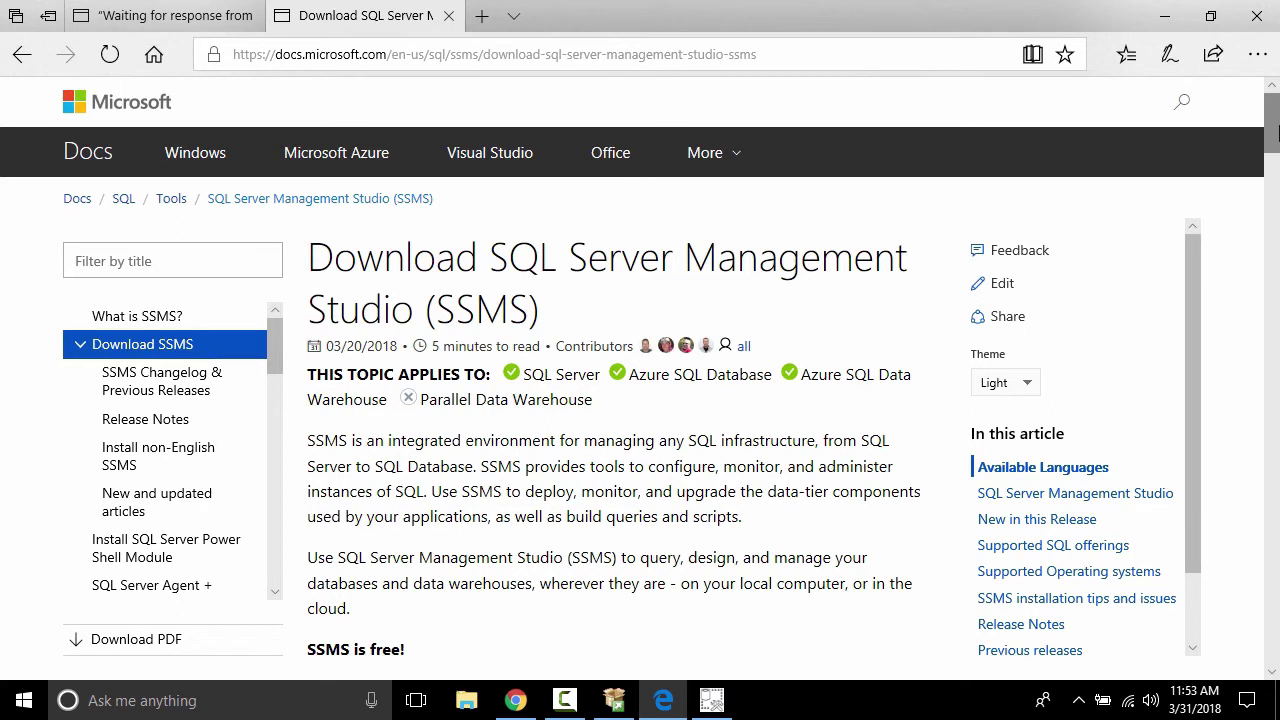
{"action": "scroll", "coordinate": [990, 375], "scroll_direction": "down", "scroll_amount": 2}
{"action": "left_click_drag", "start_coordinate": [727, 573], "coordinate": [337, 560]}
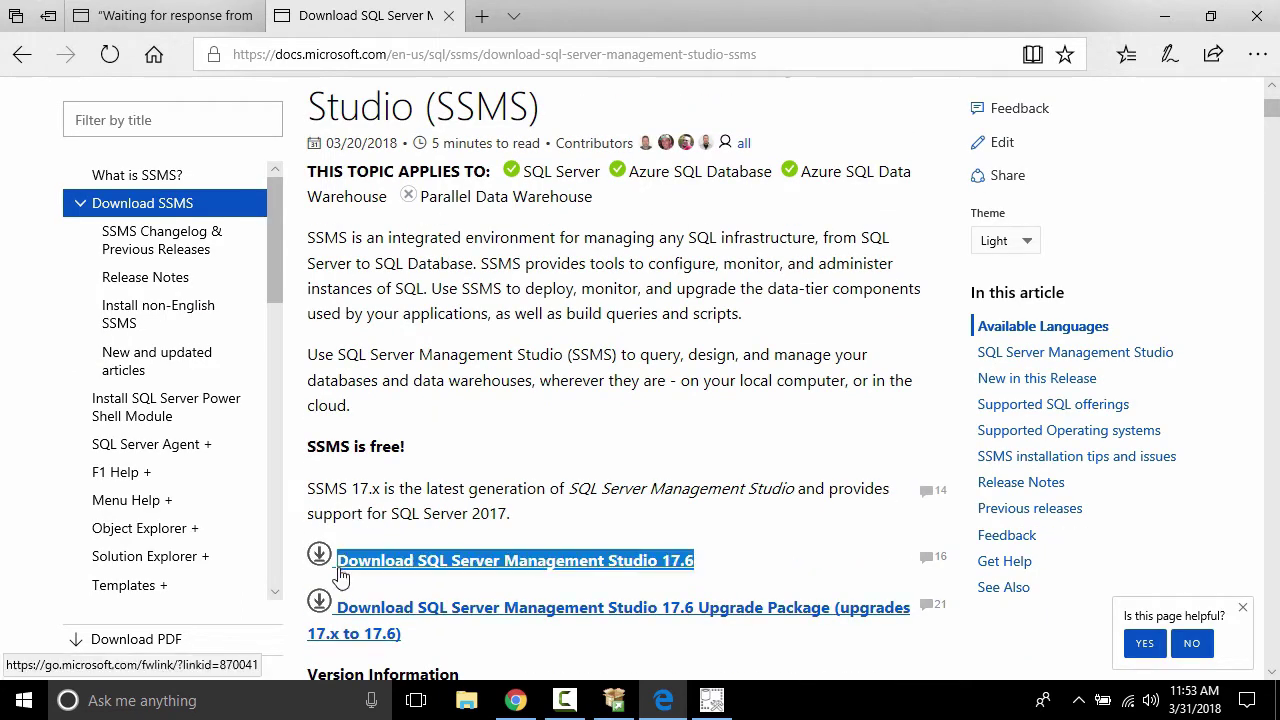
{"action": "left_click", "coordinate": [500, 55]}
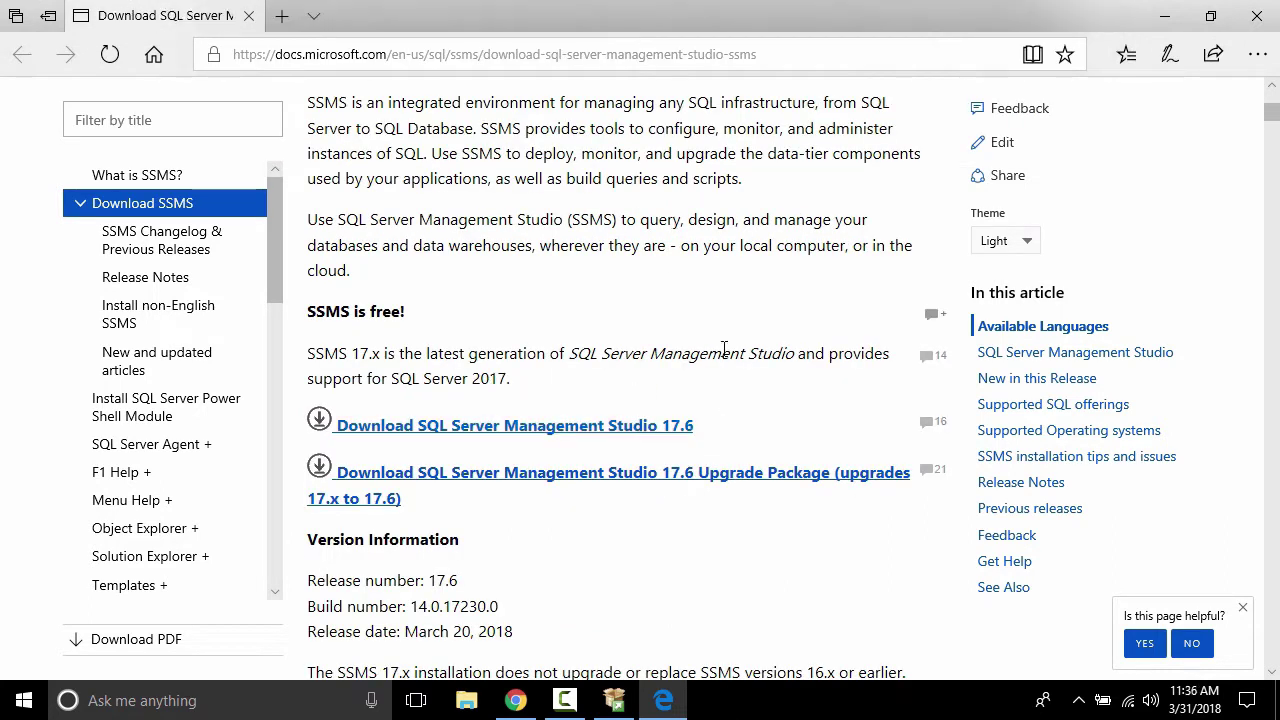
{"action": "left_click", "coordinate": [627, 429]}
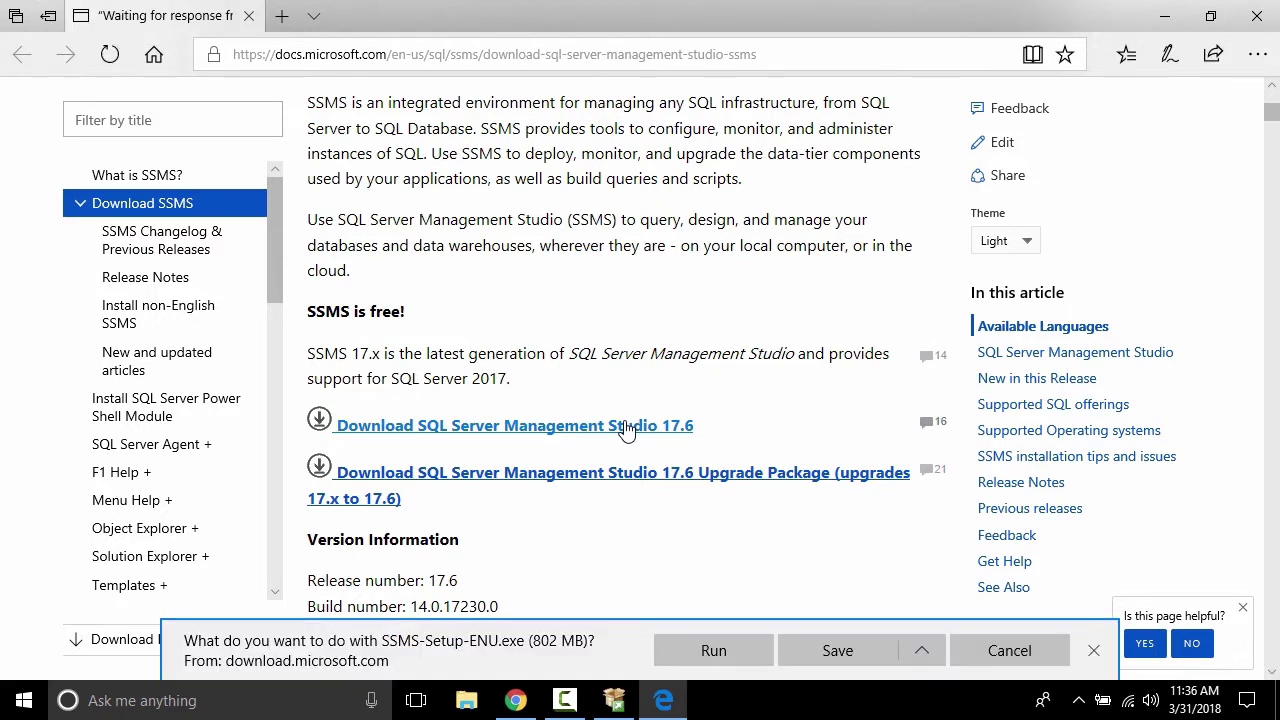
{"action": "left_click", "coordinate": [738, 645]}
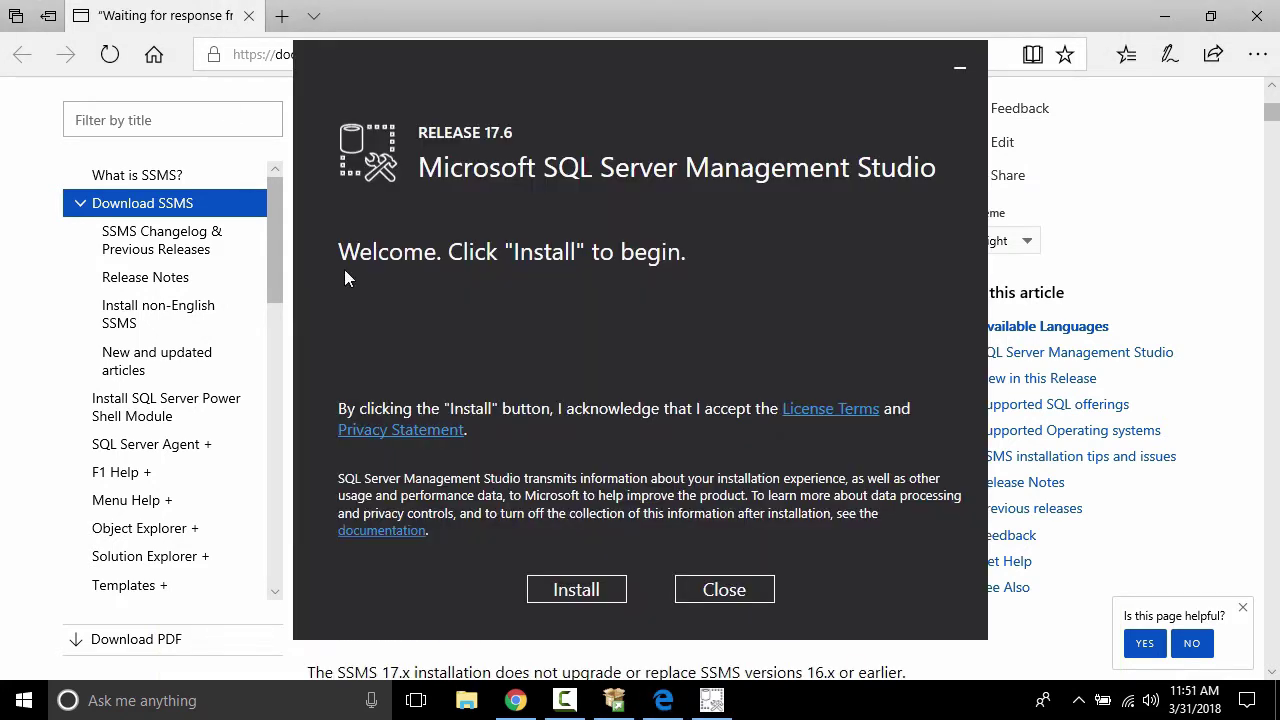
Install SSMS 17.6, close the finished installer, and close Edge with all its tabs.
{"action": "left_click", "coordinate": [576, 596]}
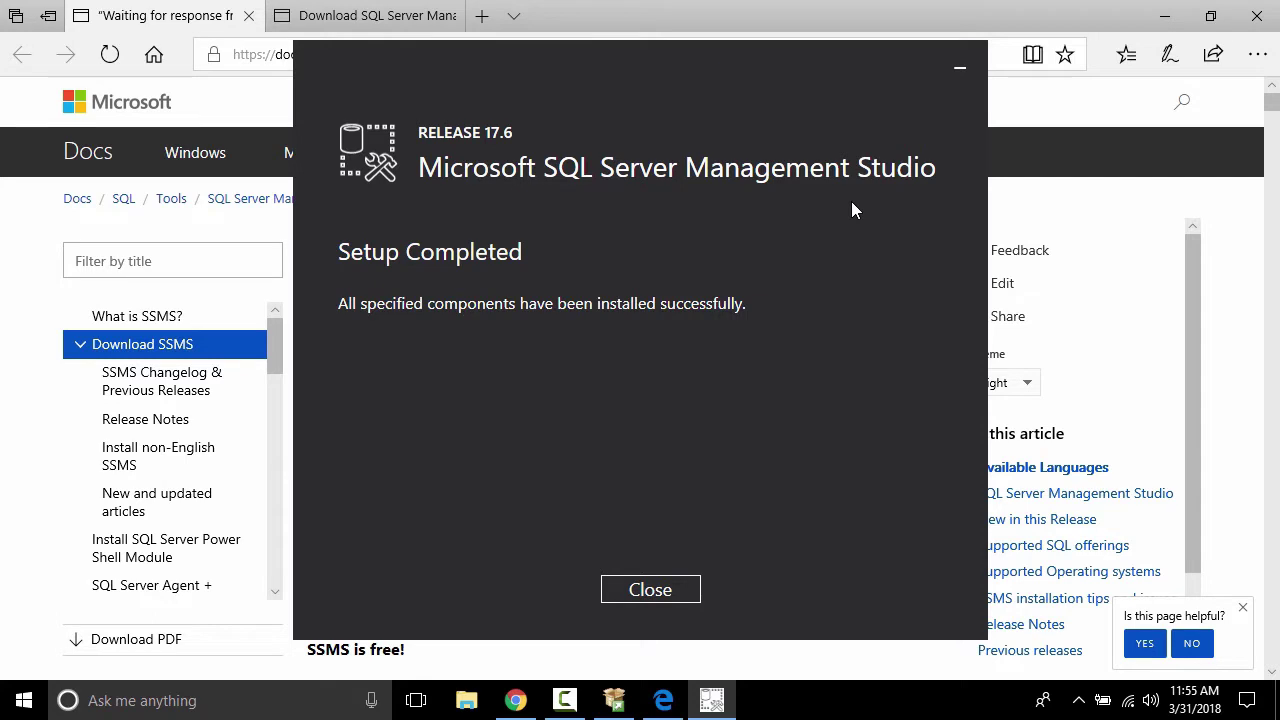
{"action": "left_click", "coordinate": [663, 590]}
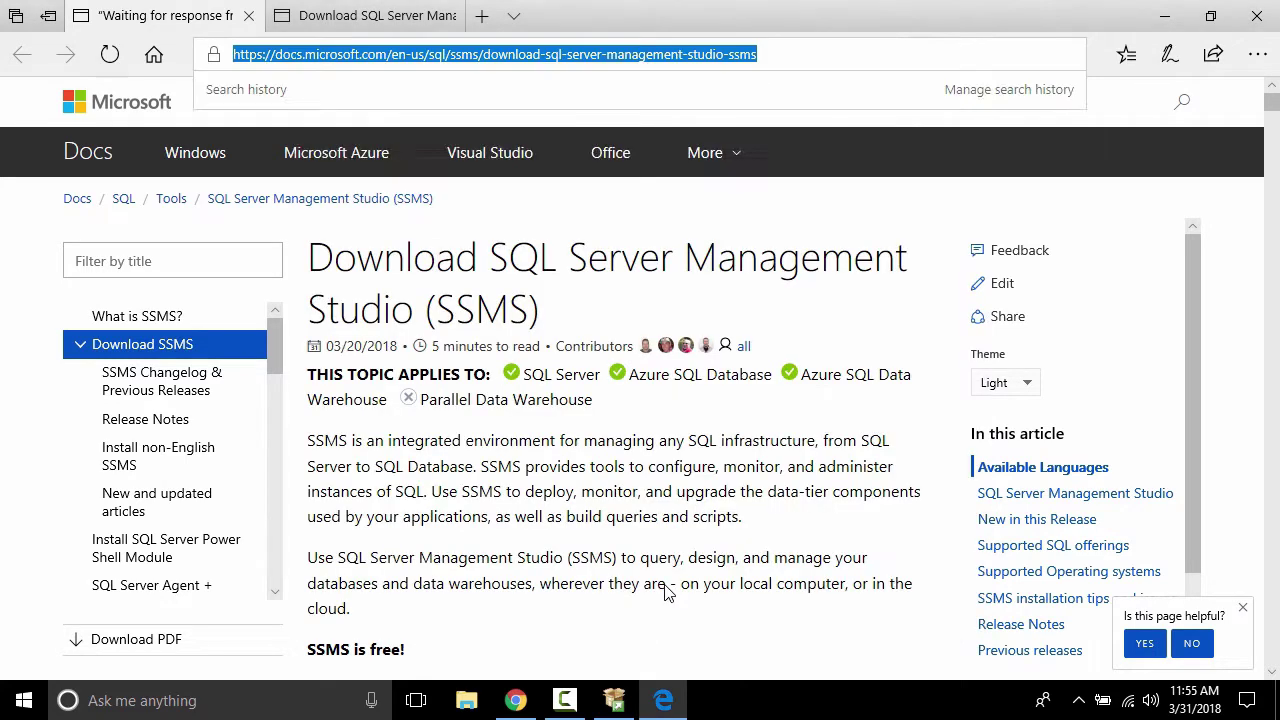
{"action": "left_click", "coordinate": [1262, 8]}
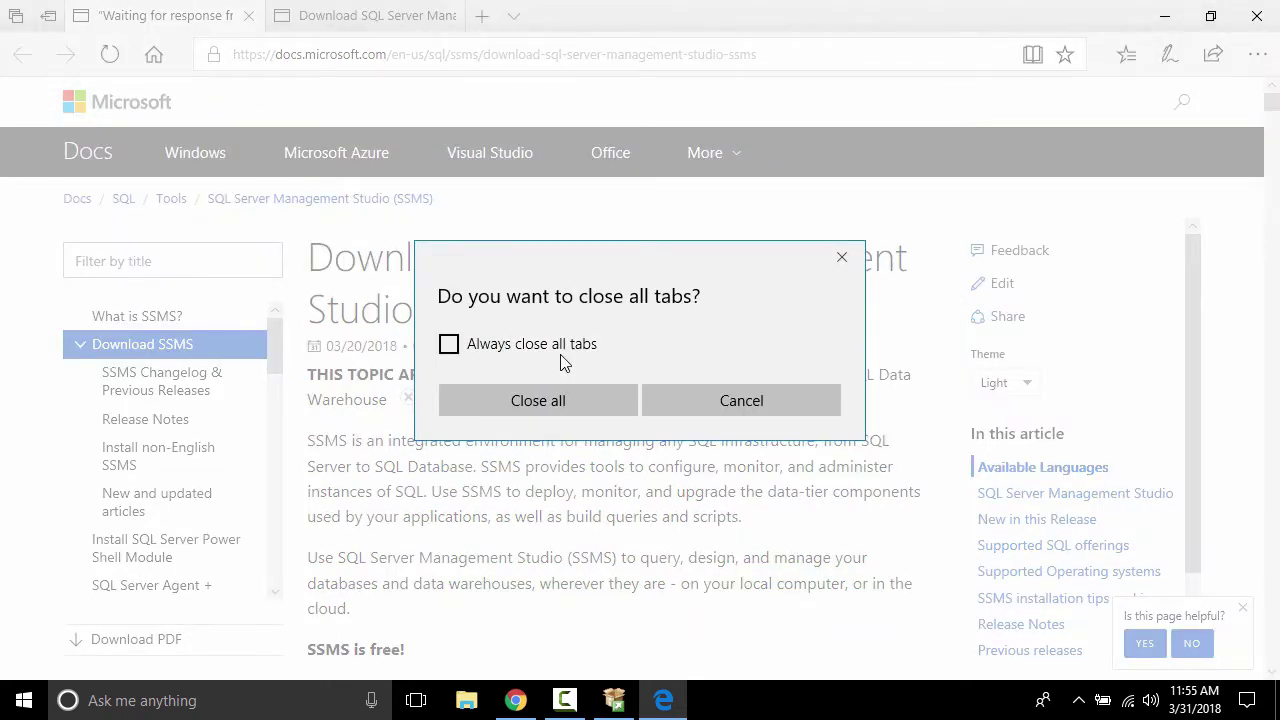
{"action": "left_click", "coordinate": [554, 397]}
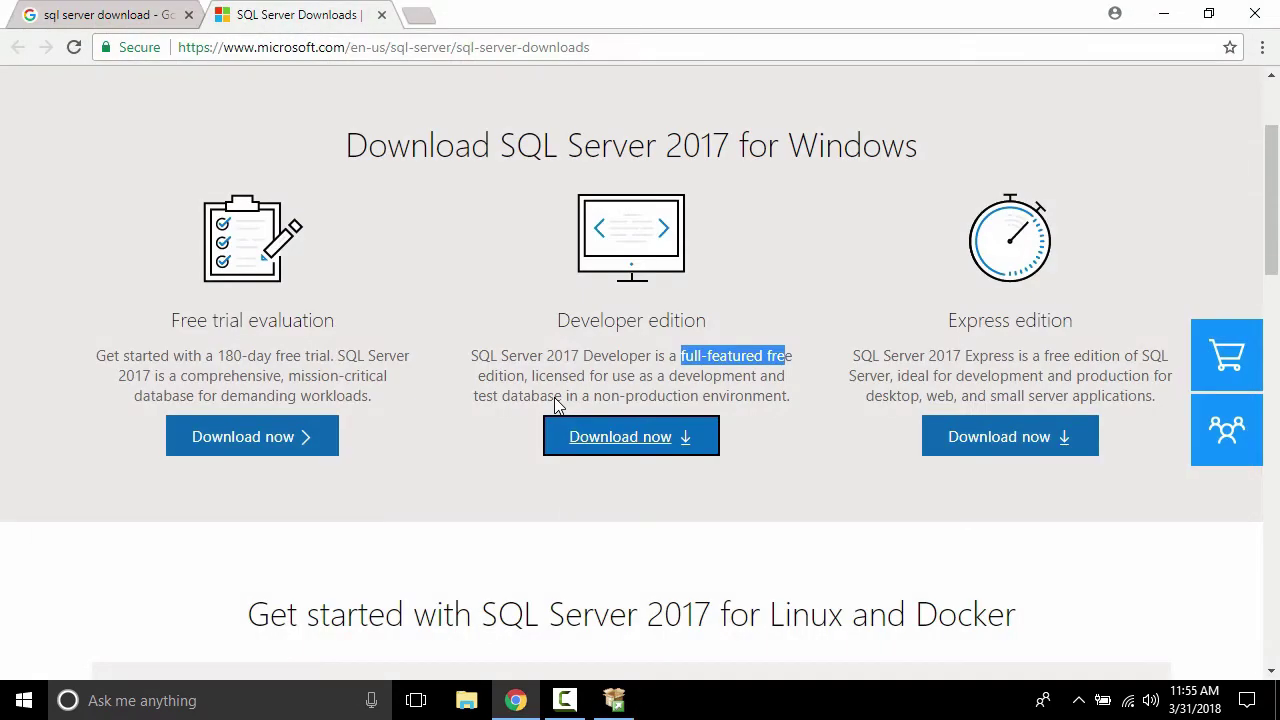
Launch SQL Server Management Studio 17 by searching 'sql ser' from the Start menu.
{"action": "left_click", "coordinate": [38, 702]}
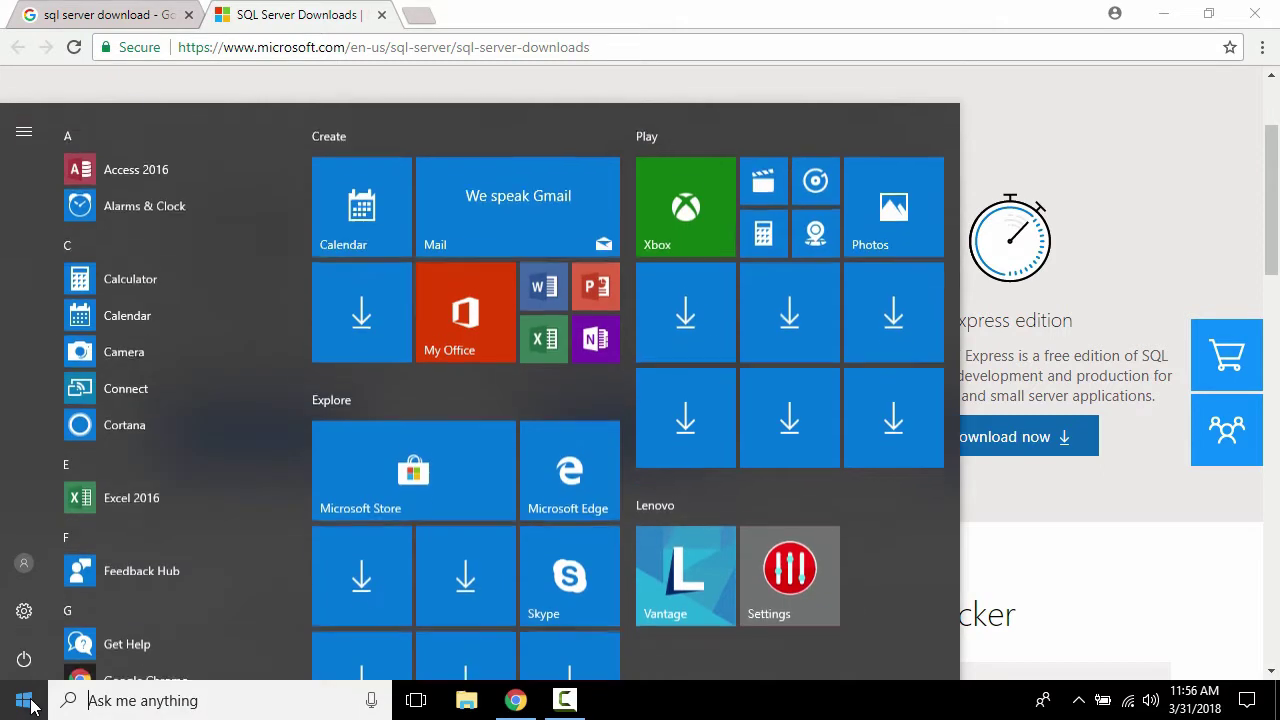
{"action": "left_click", "coordinate": [88, 701]}
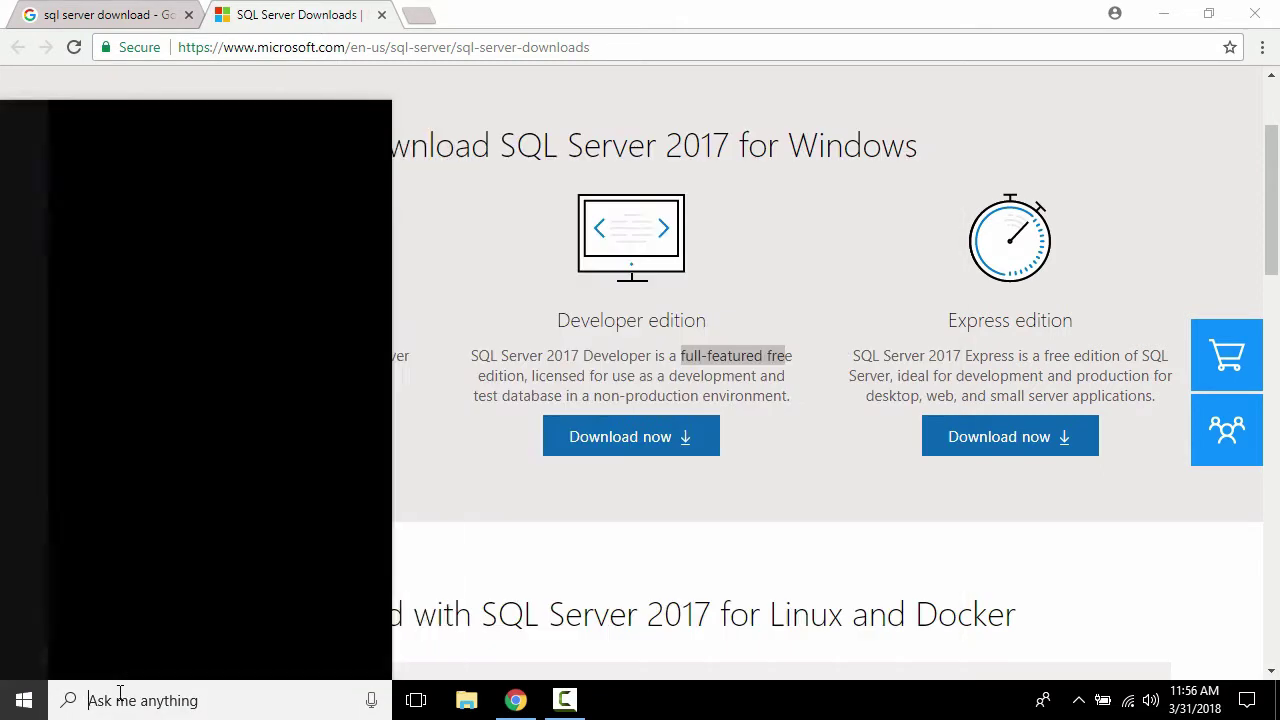
{"action": "type", "text": "sql"}
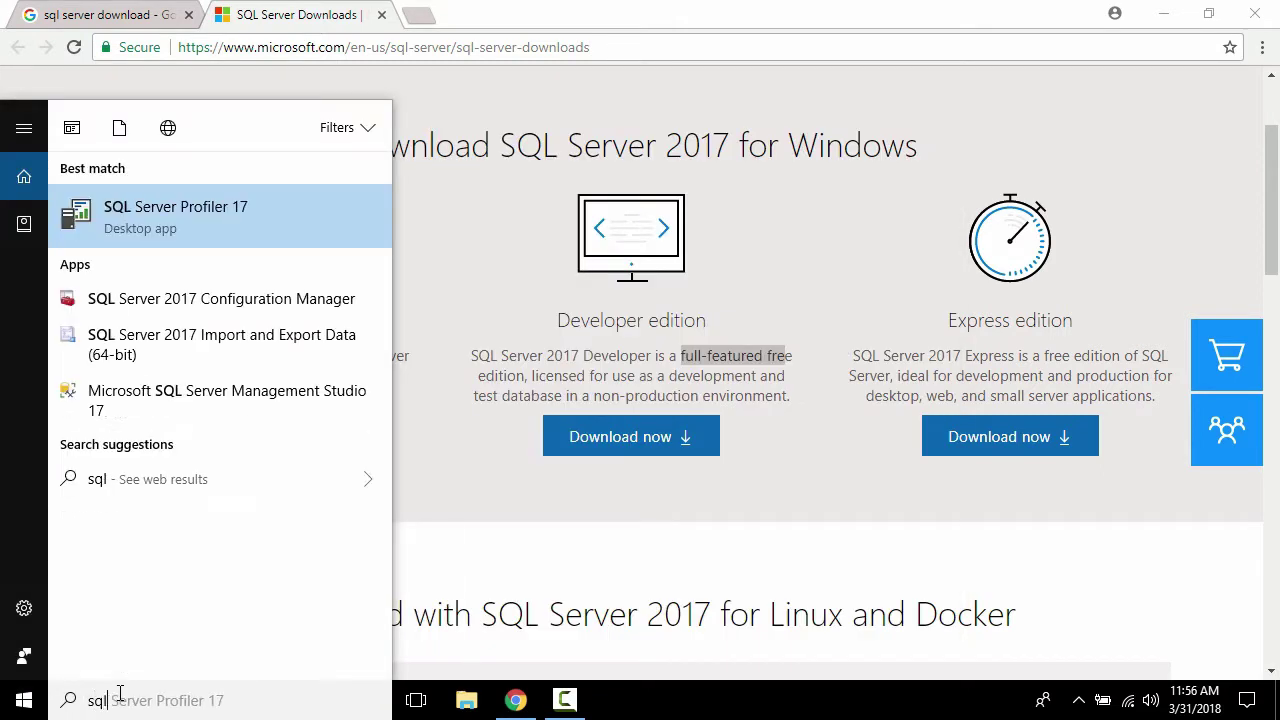
{"action": "type", "text": " ser"}
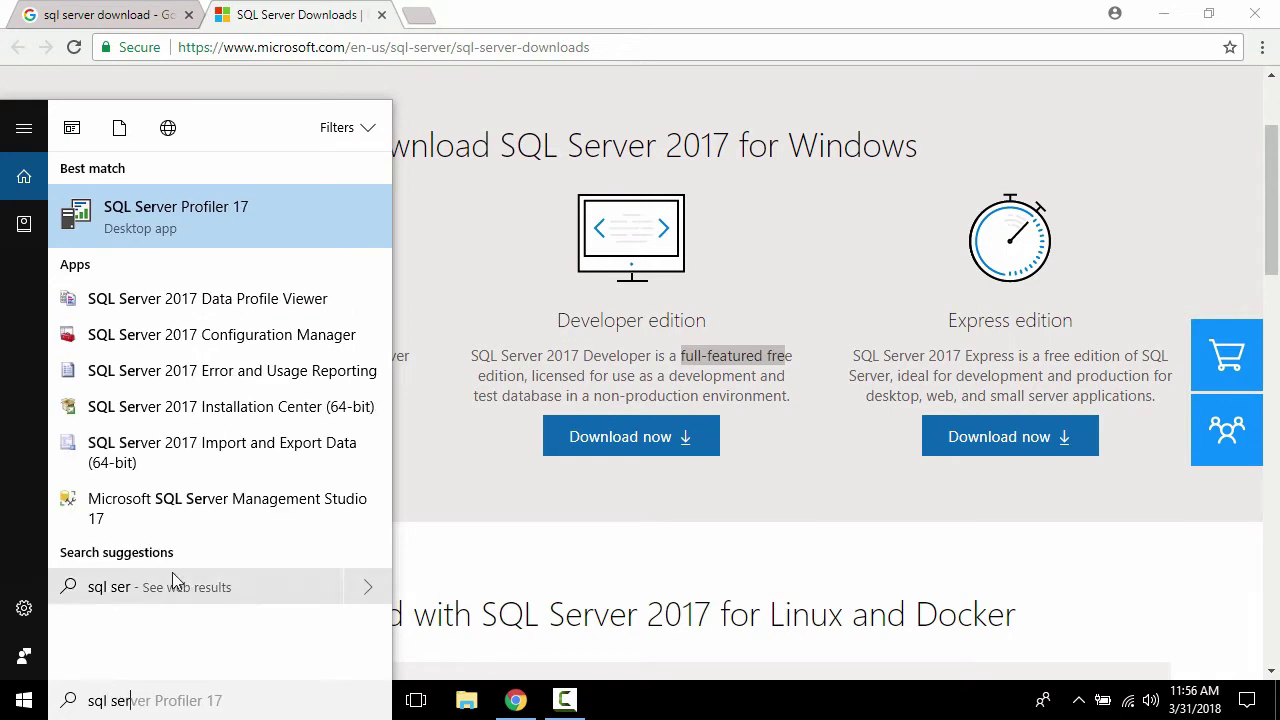
{"action": "left_click", "coordinate": [190, 507]}
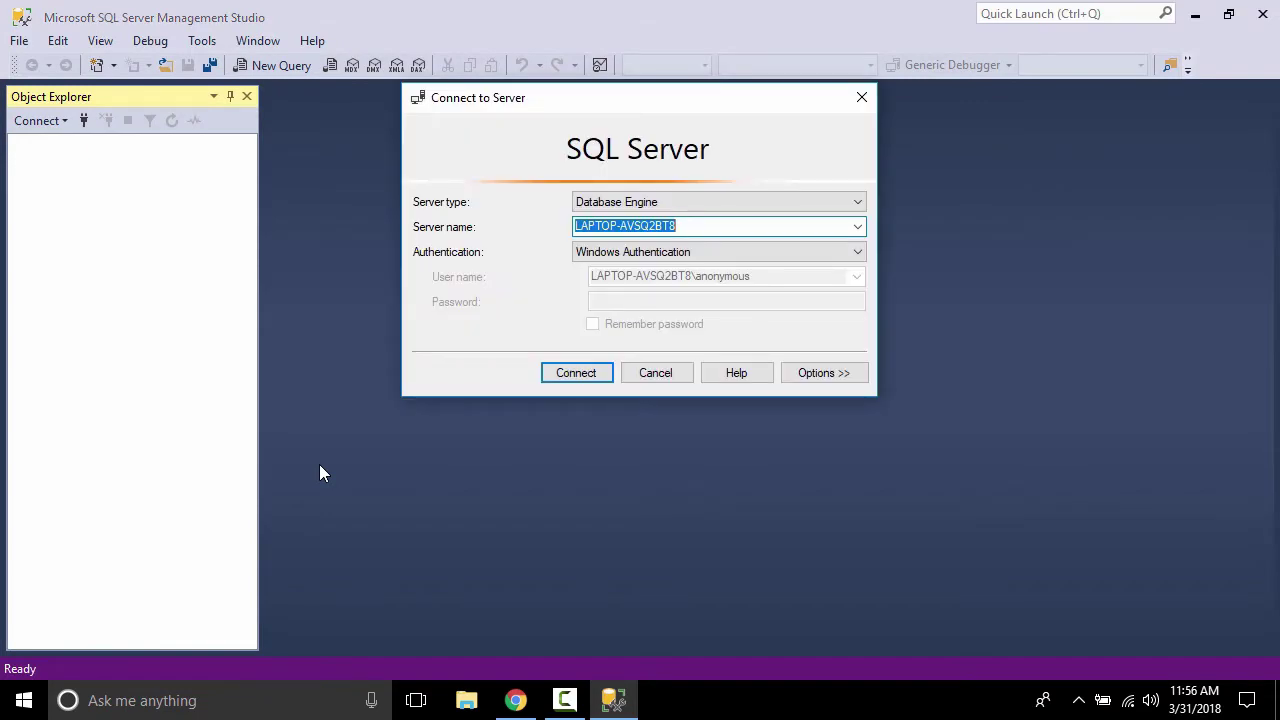
Set the server name to '.', then launch services.msc through the Run dialog.
{"action": "type", "text": "."}
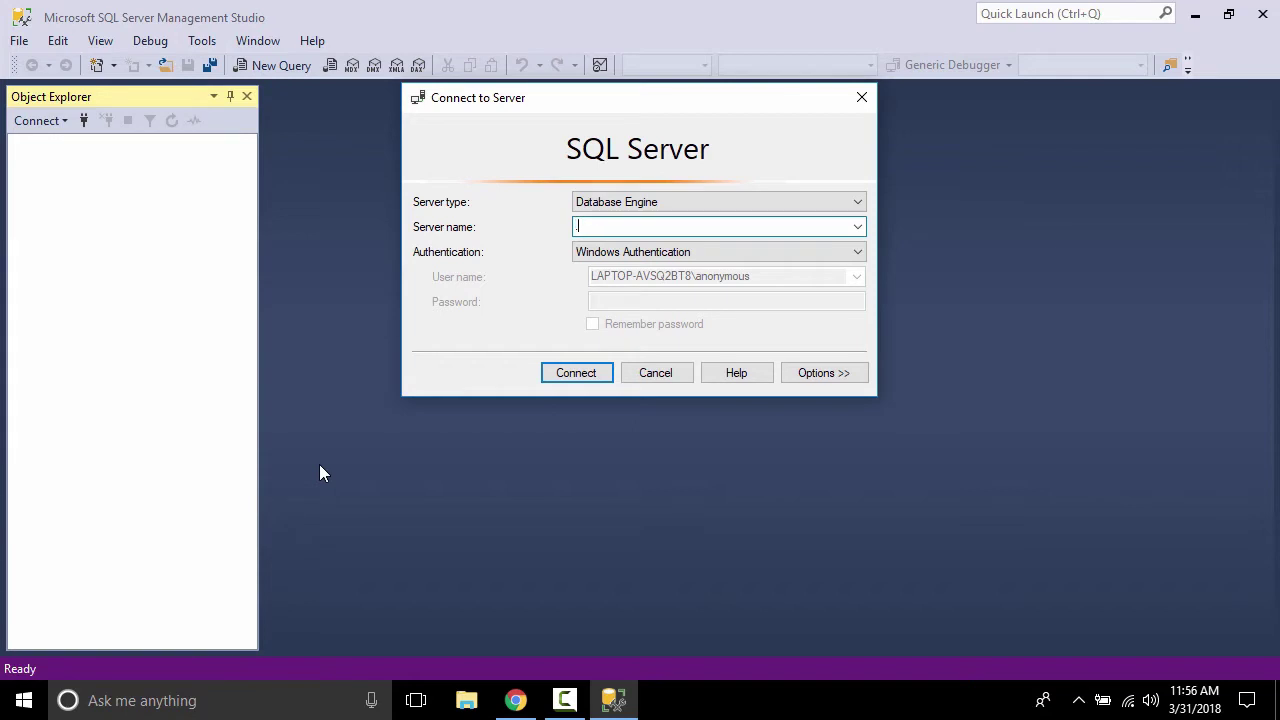
{"action": "left_click", "coordinate": [158, 698]}
{"action": "type", "text": "ru"}
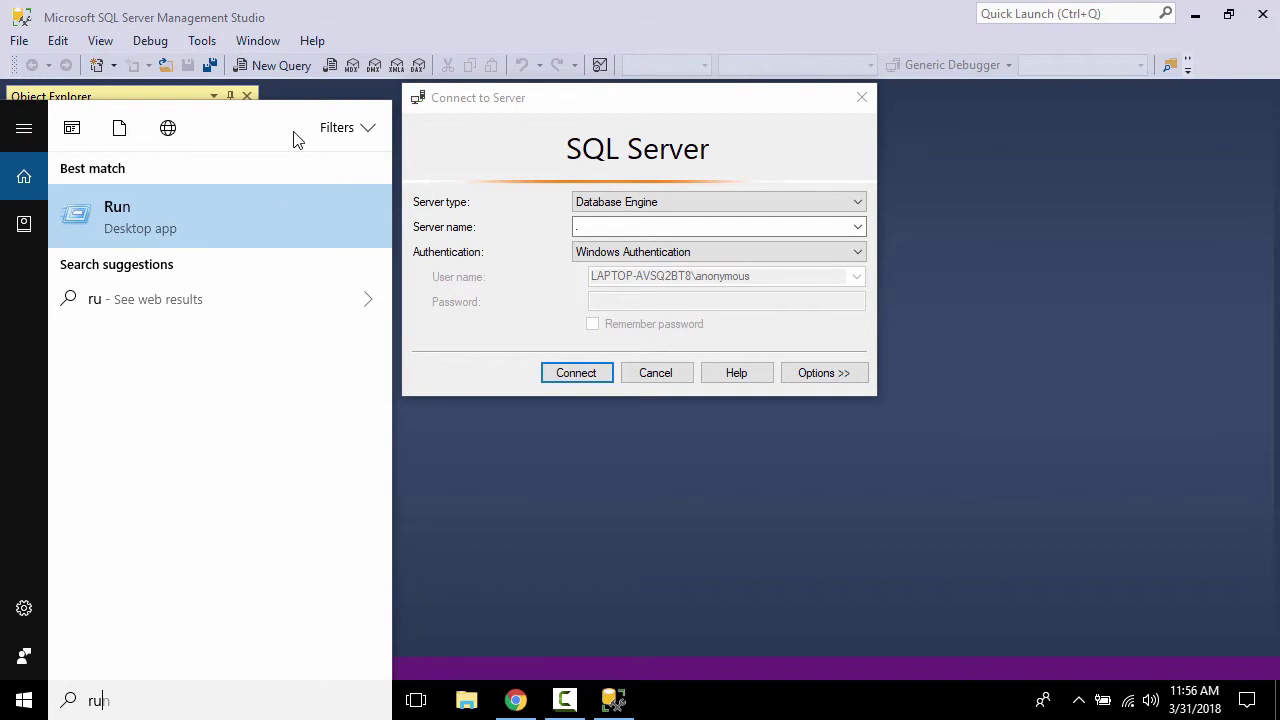
{"action": "left_click", "coordinate": [246, 210]}
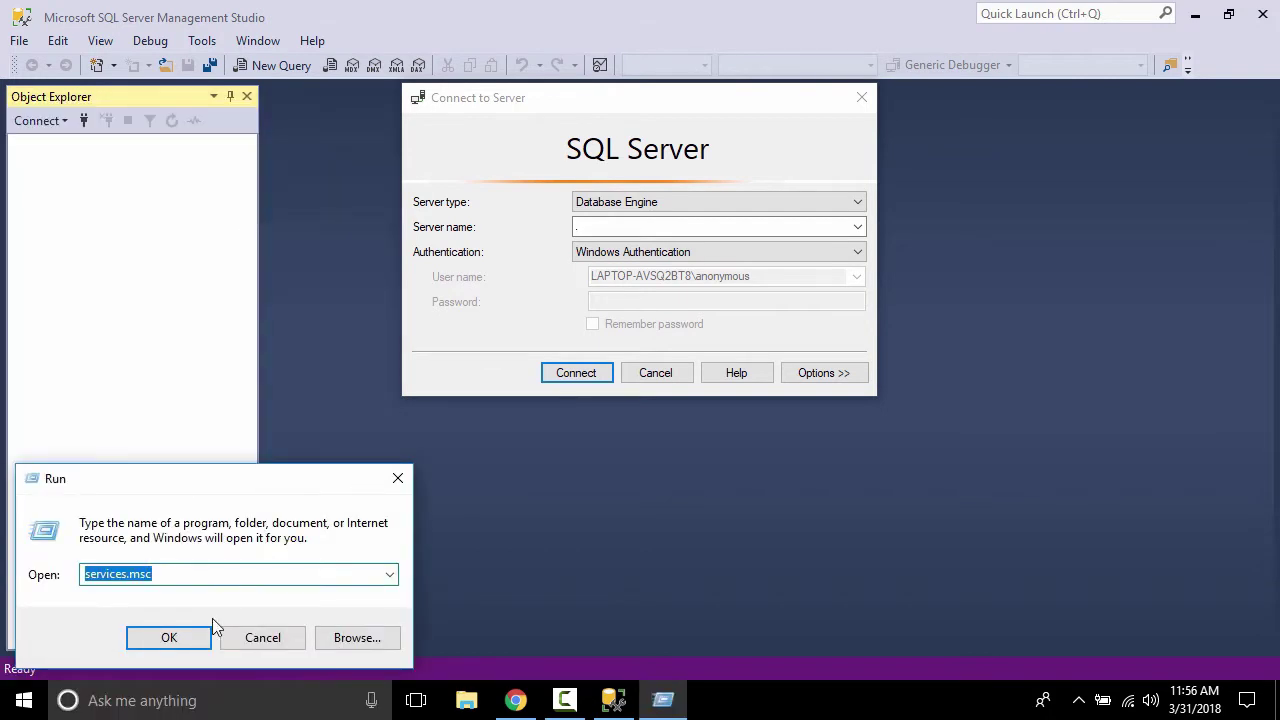
{"action": "left_click", "coordinate": [190, 639]}
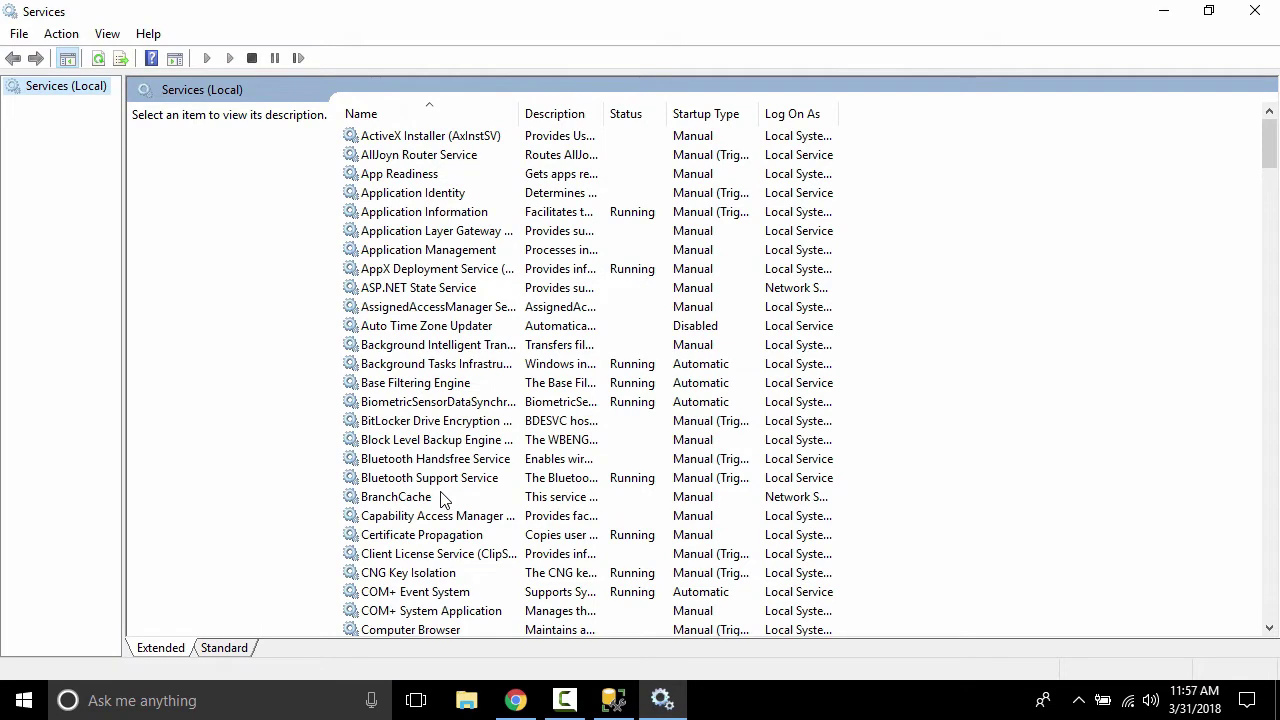
Locate the running SQL Server (MSSQLSERVER) service in Services, then return to SSMS.
{"action": "left_click", "coordinate": [440, 497]}
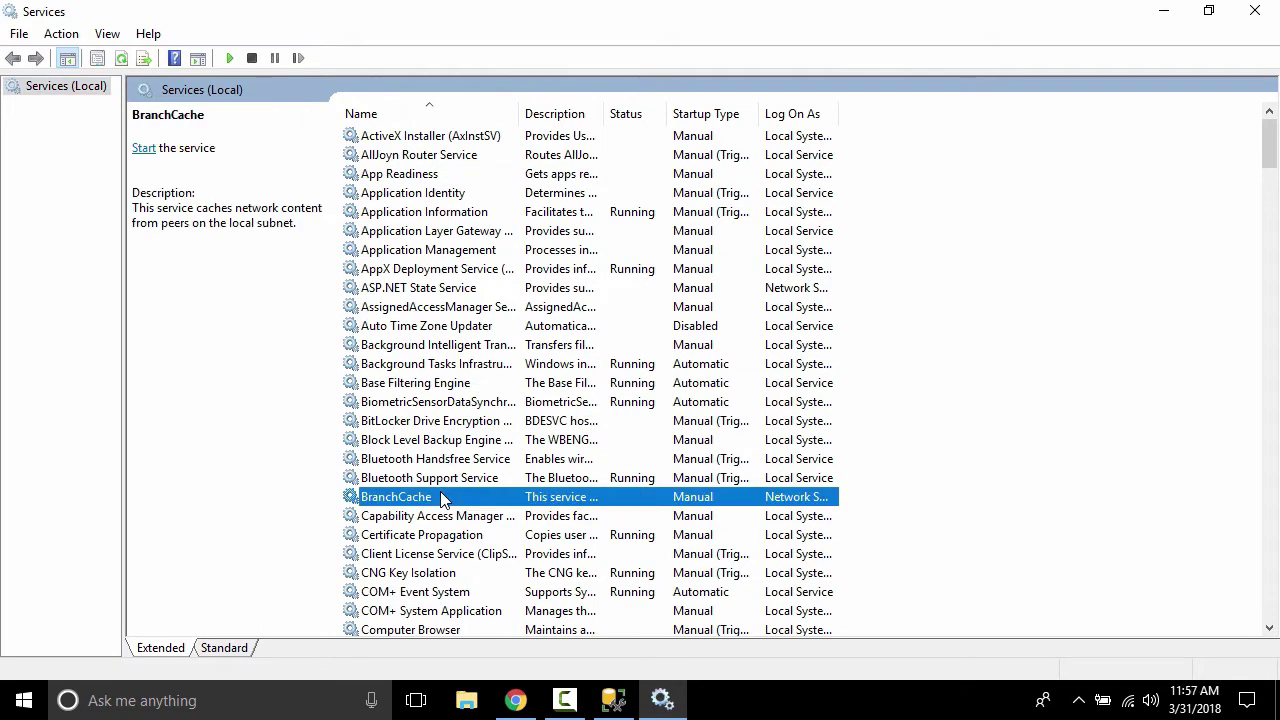
{"action": "key", "text": "s"}
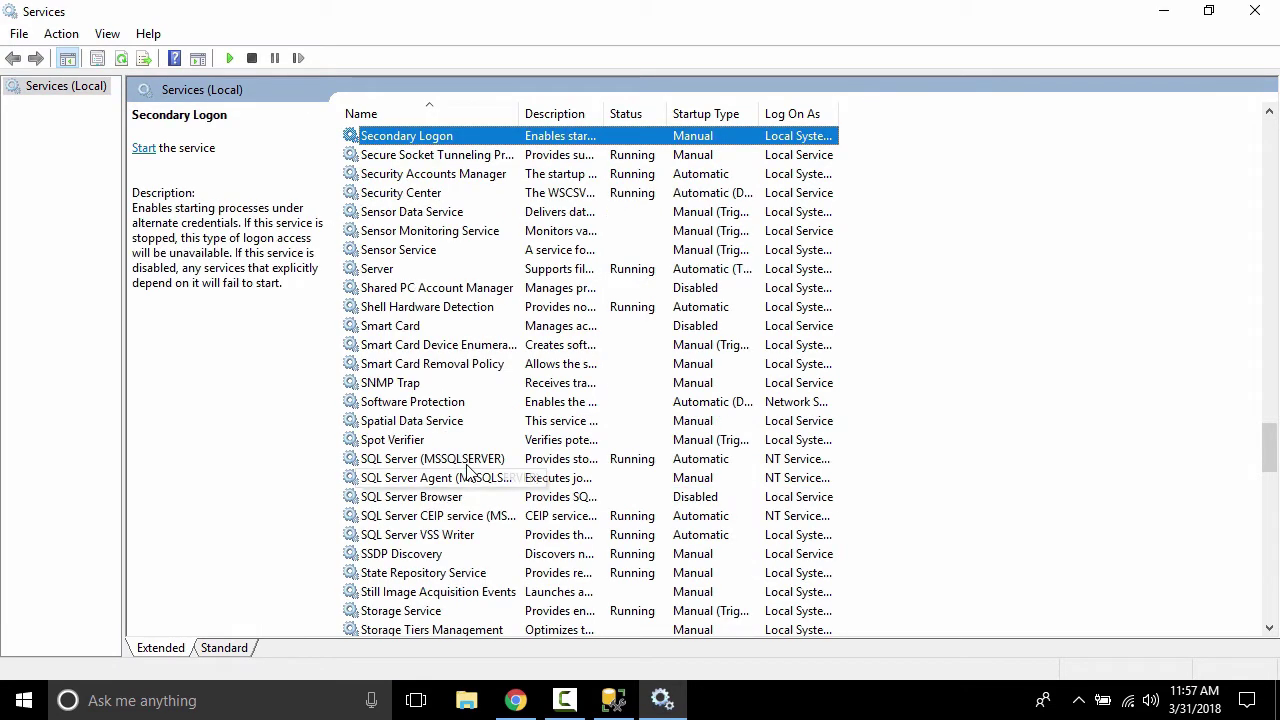
{"action": "left_click", "coordinate": [467, 462]}
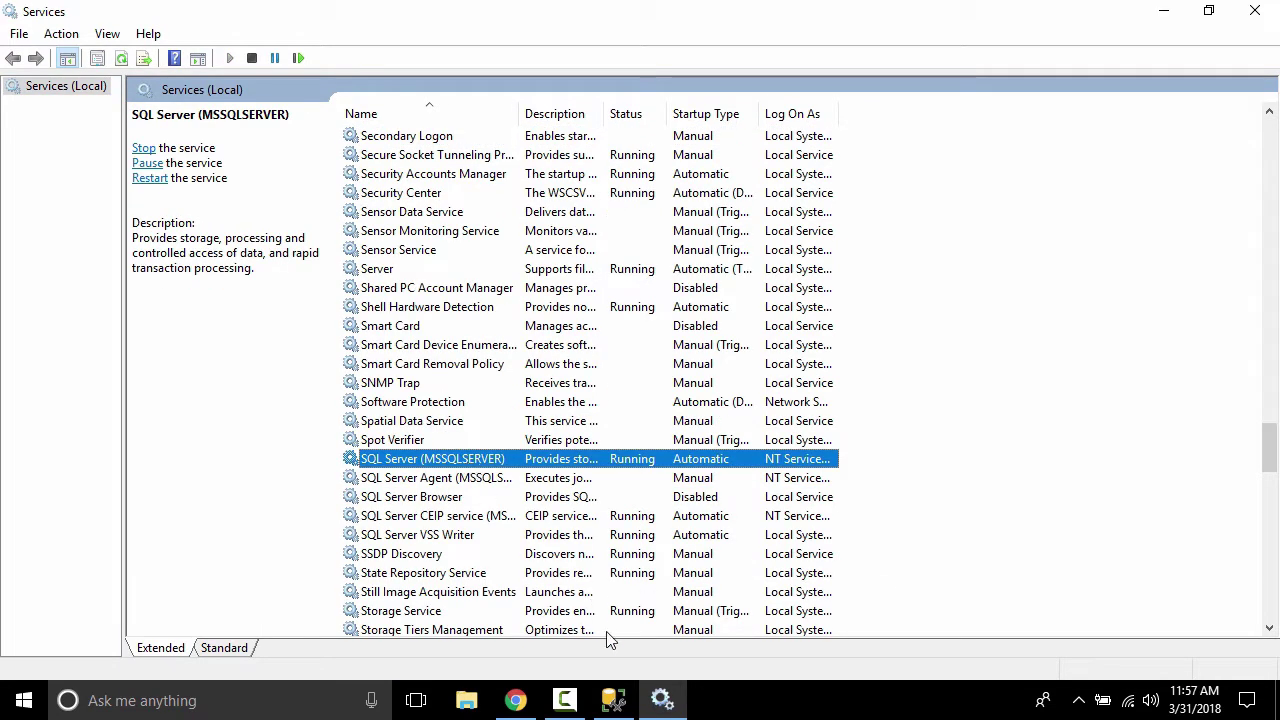
{"action": "left_click", "coordinate": [613, 700]}
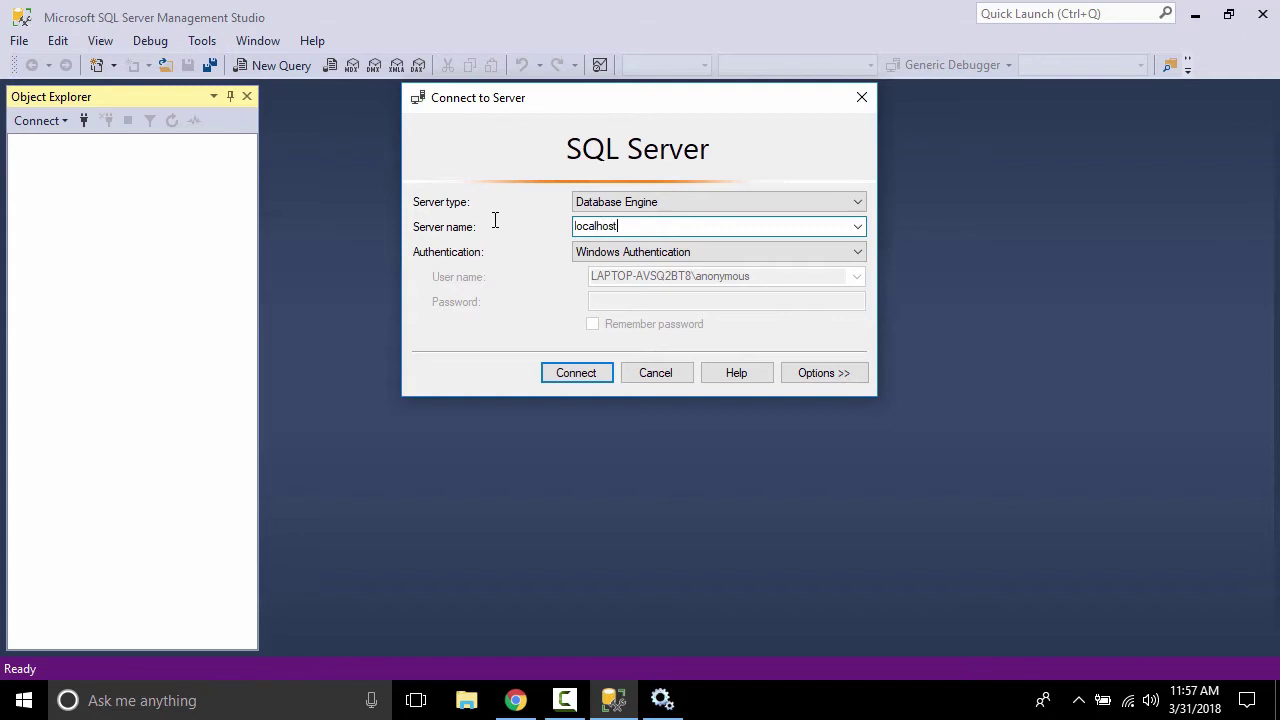
Connect to localhost and browse its Databases folder, then collapse the server tree.
{"action": "left_click", "coordinate": [574, 372]}
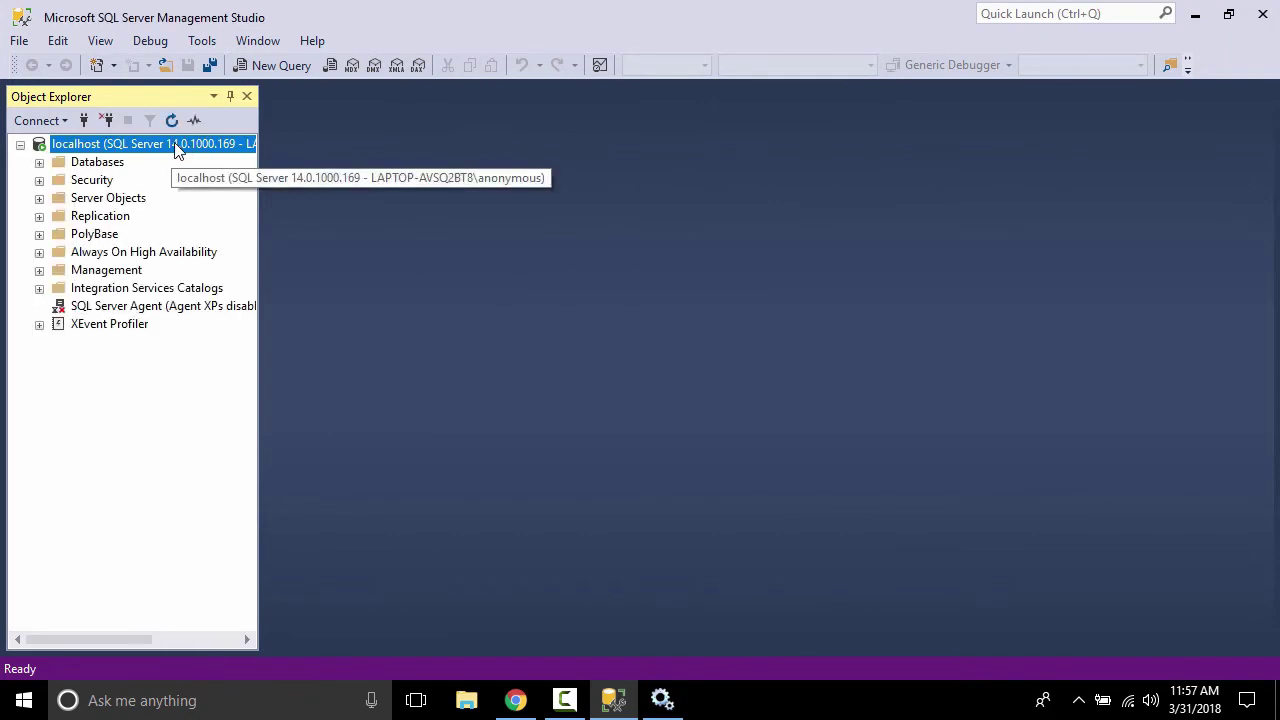
{"action": "left_click", "coordinate": [40, 163]}
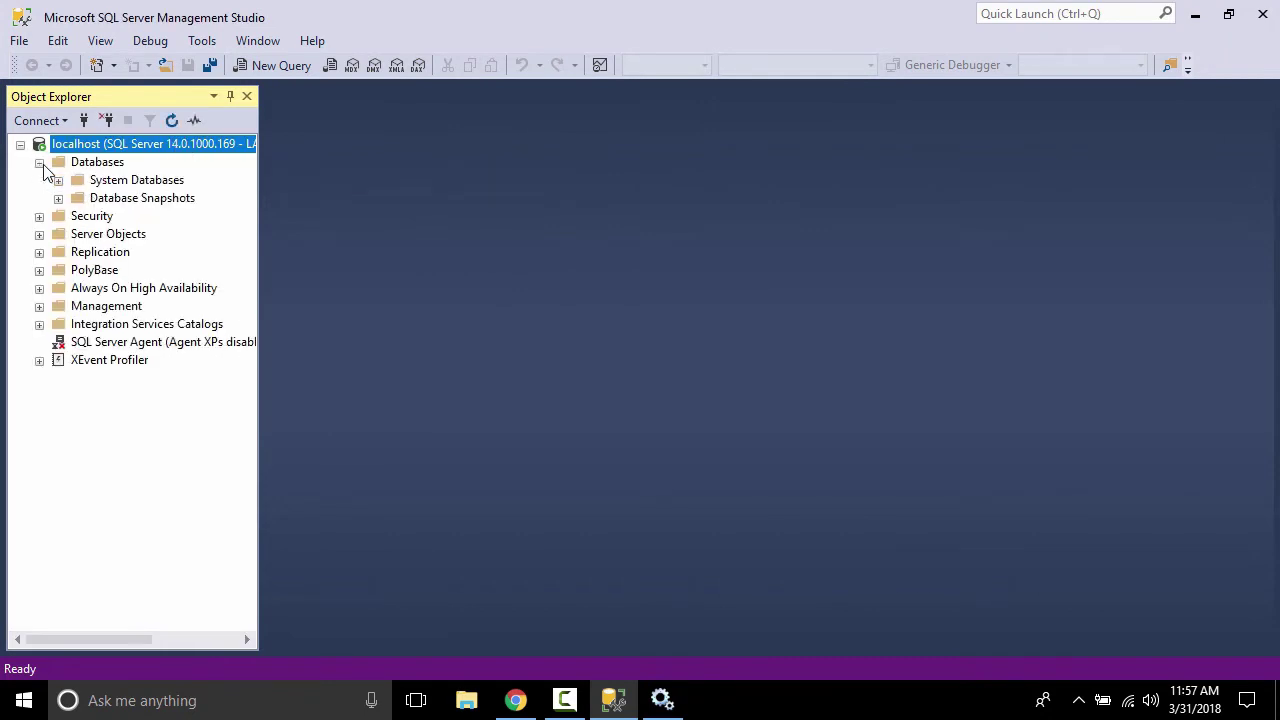
{"action": "left_click", "coordinate": [20, 147]}
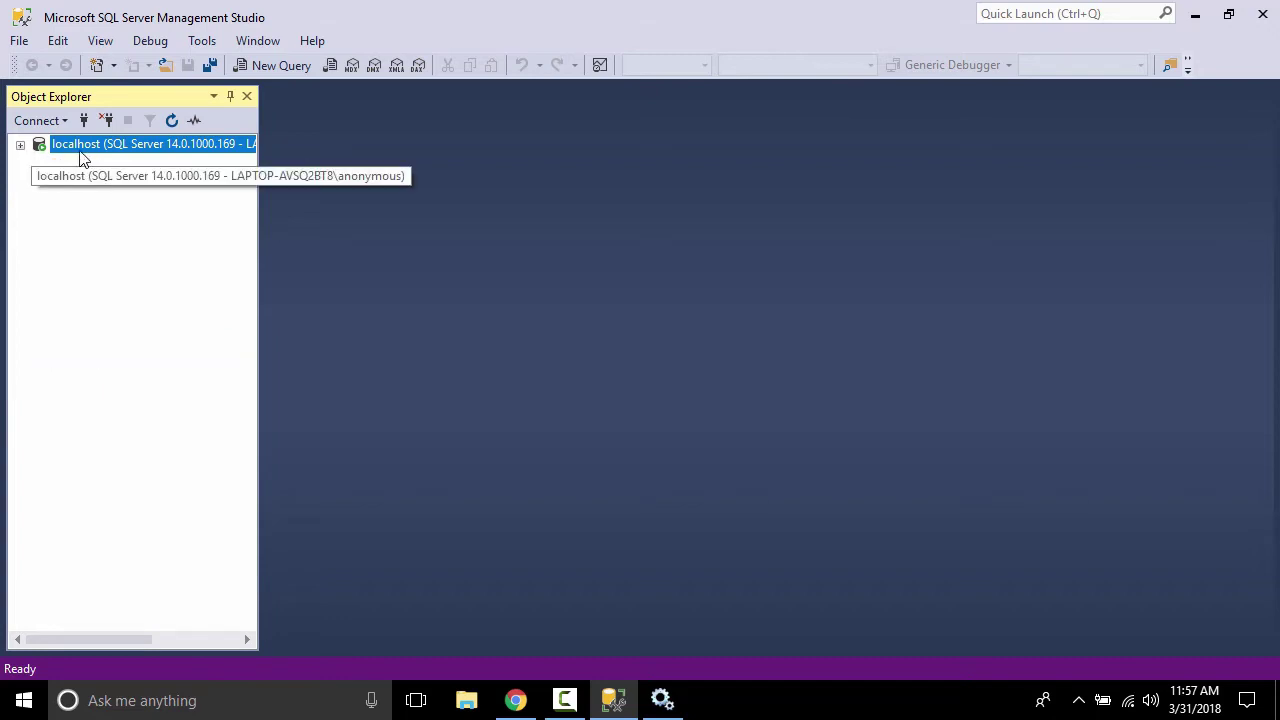
Launch Visual Studio 2017 by searching 'visu' in Windows search.
{"action": "left_click", "coordinate": [134, 702]}
{"action": "type", "text": "visu"}
{"action": "left_click", "coordinate": [156, 224]}
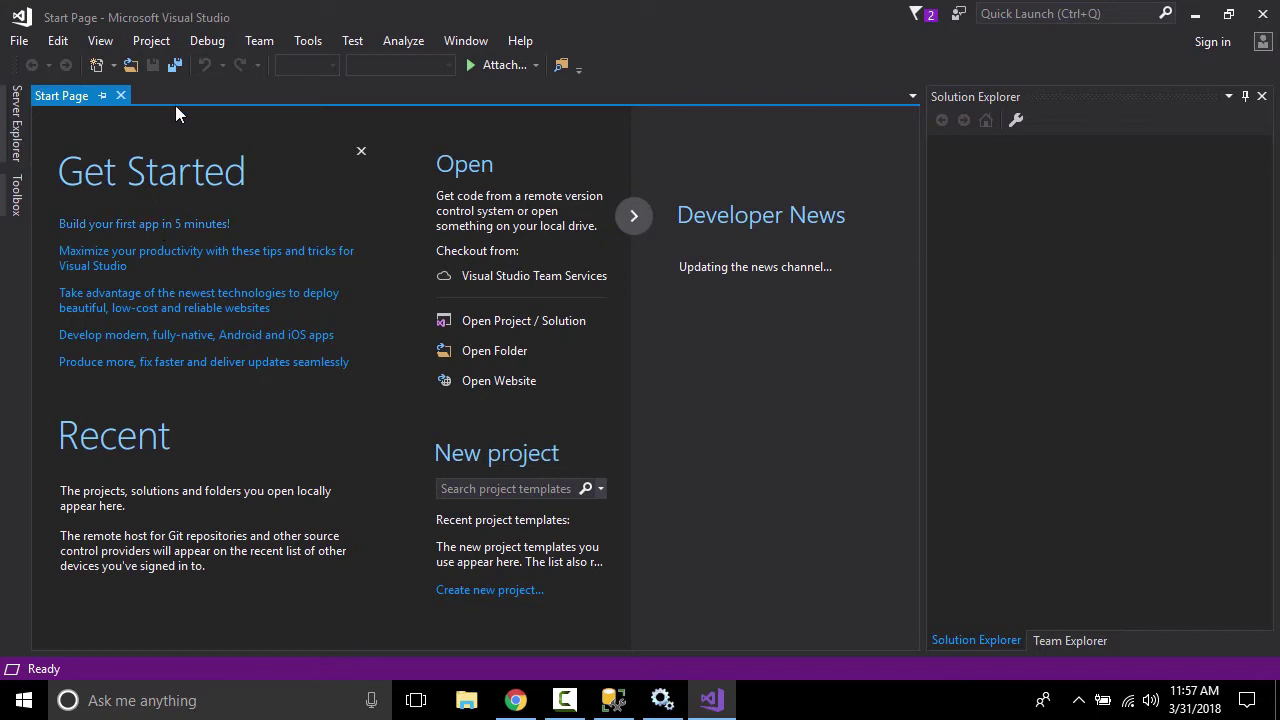
Select the default SQL Server instance name under Options > Database Tools > Data Connections, then return to SSMS.
{"action": "left_click", "coordinate": [307, 41]}
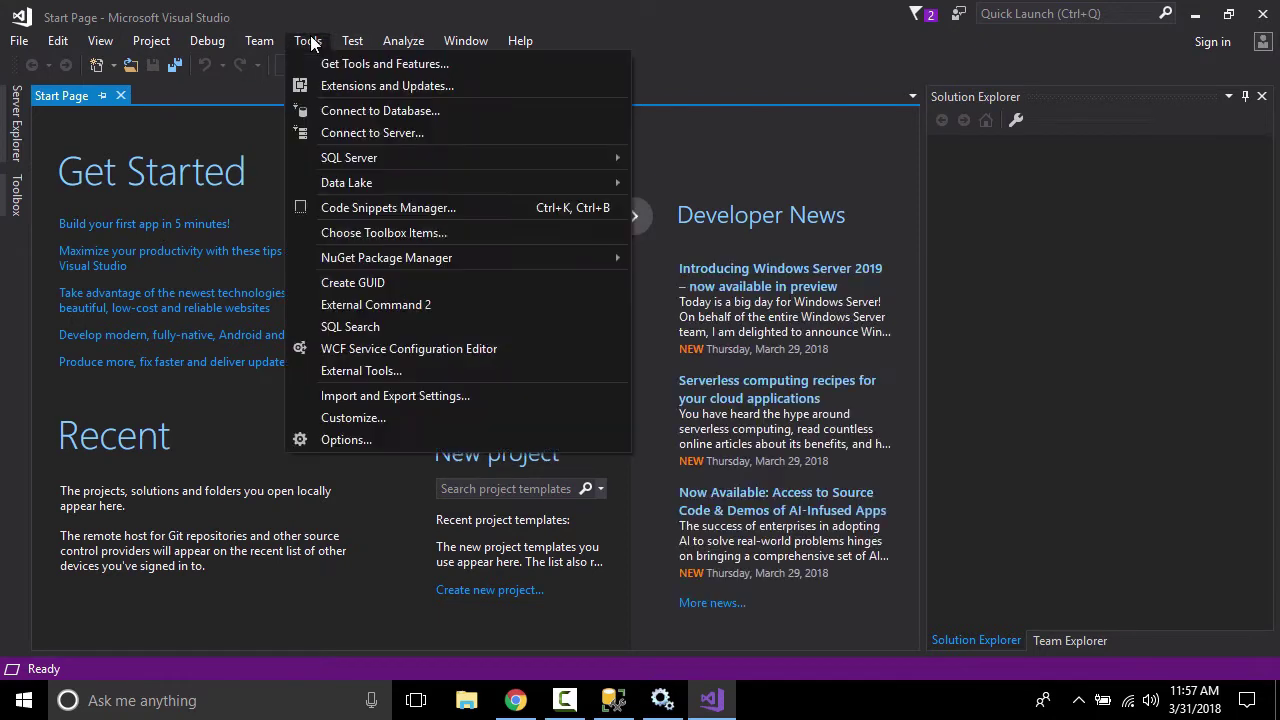
{"action": "left_click", "coordinate": [394, 432]}
{"action": "left_click_drag", "start_coordinate": [503, 309], "coordinate": [505, 419]}
{"action": "left_click", "coordinate": [340, 434]}
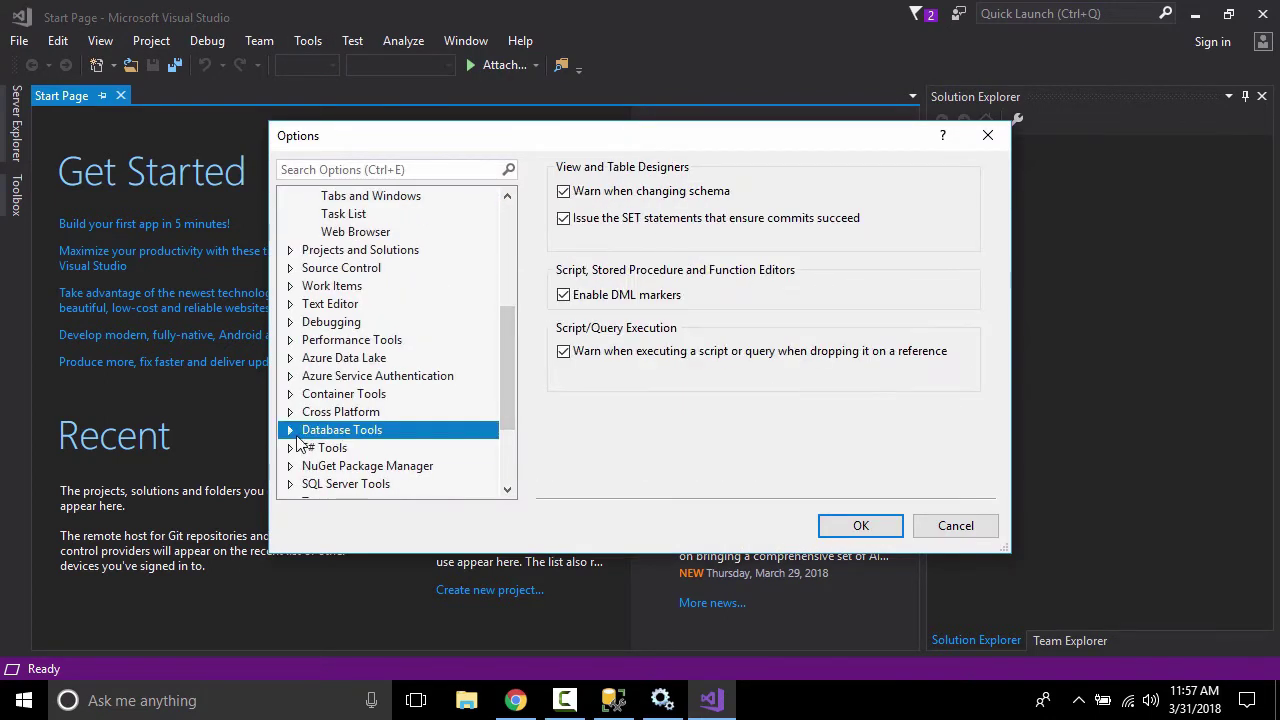
{"action": "left_click", "coordinate": [291, 432]}
{"action": "left_click", "coordinate": [360, 450]}
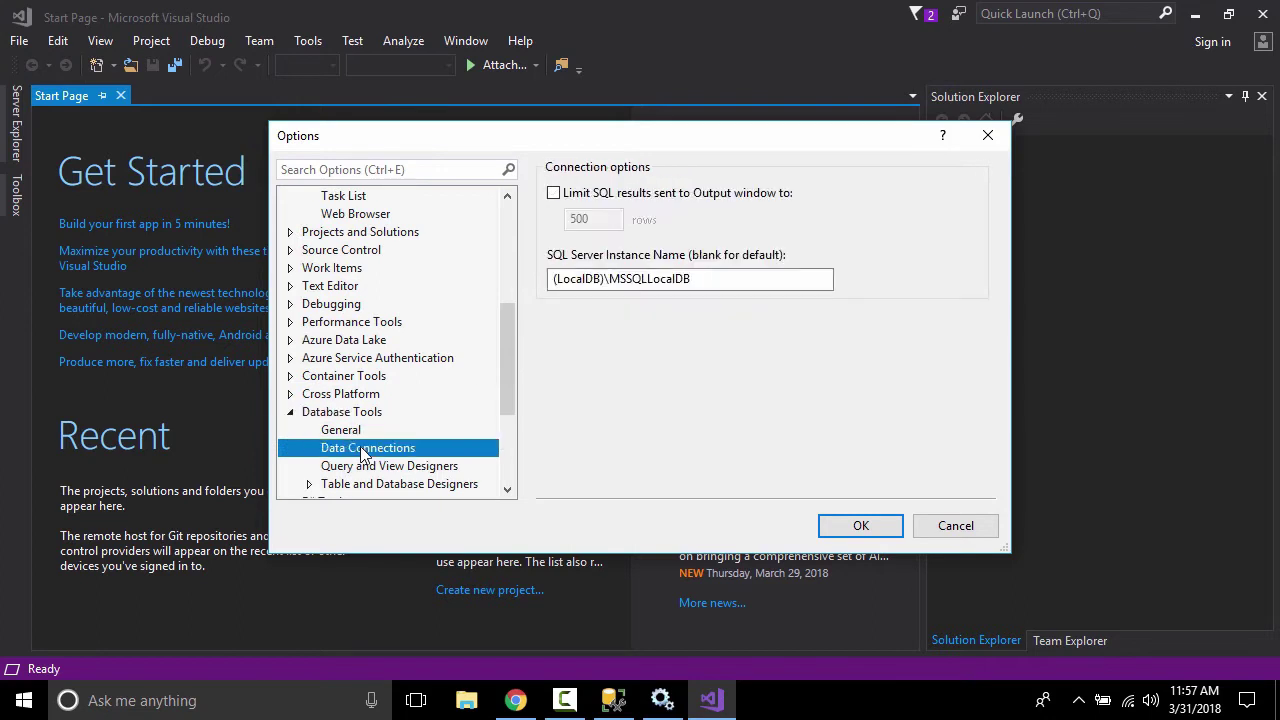
{"action": "left_click", "coordinate": [704, 278]}
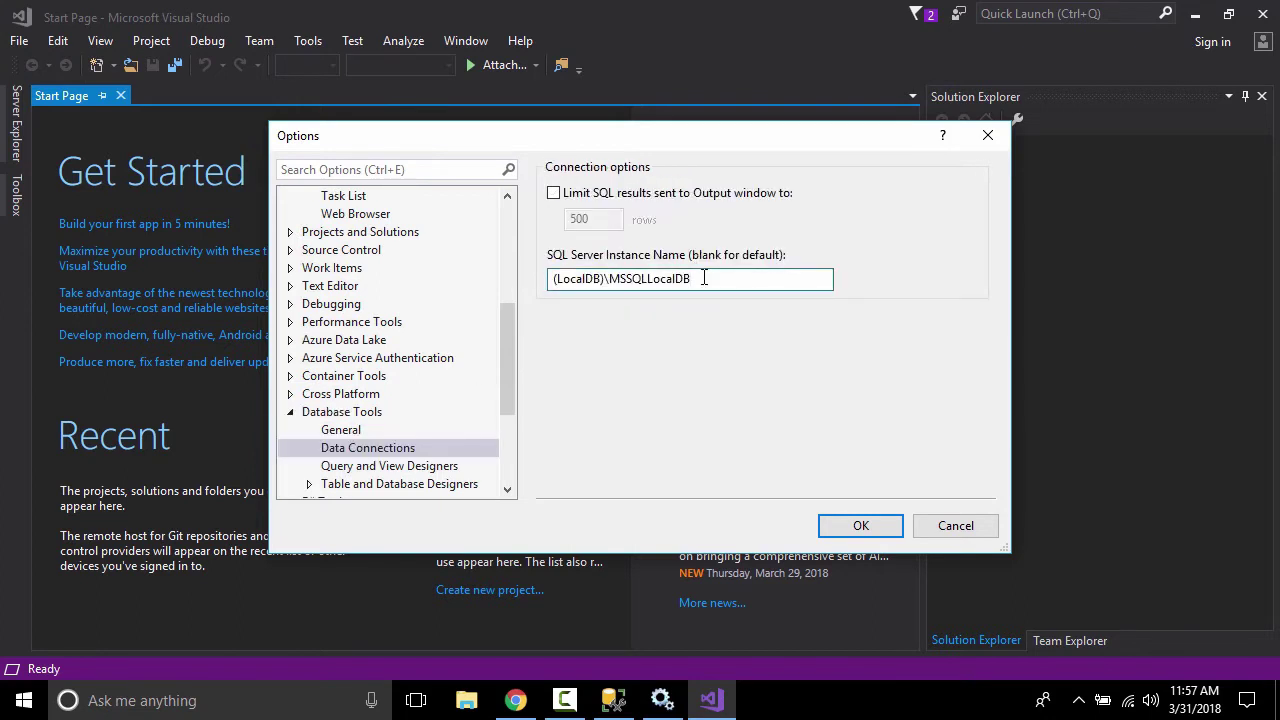
{"action": "double_click", "coordinate": [704, 278]}
{"action": "key", "text": "ctrl+c"}
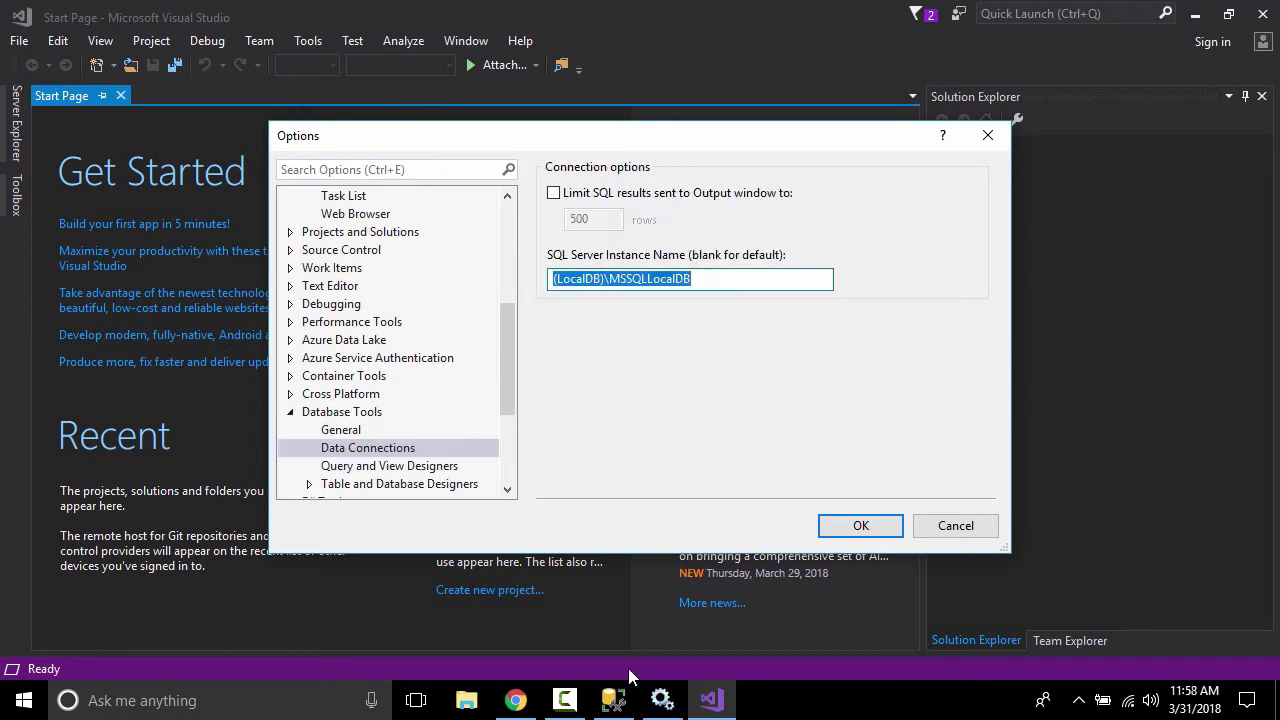
{"action": "left_click", "coordinate": [613, 700]}
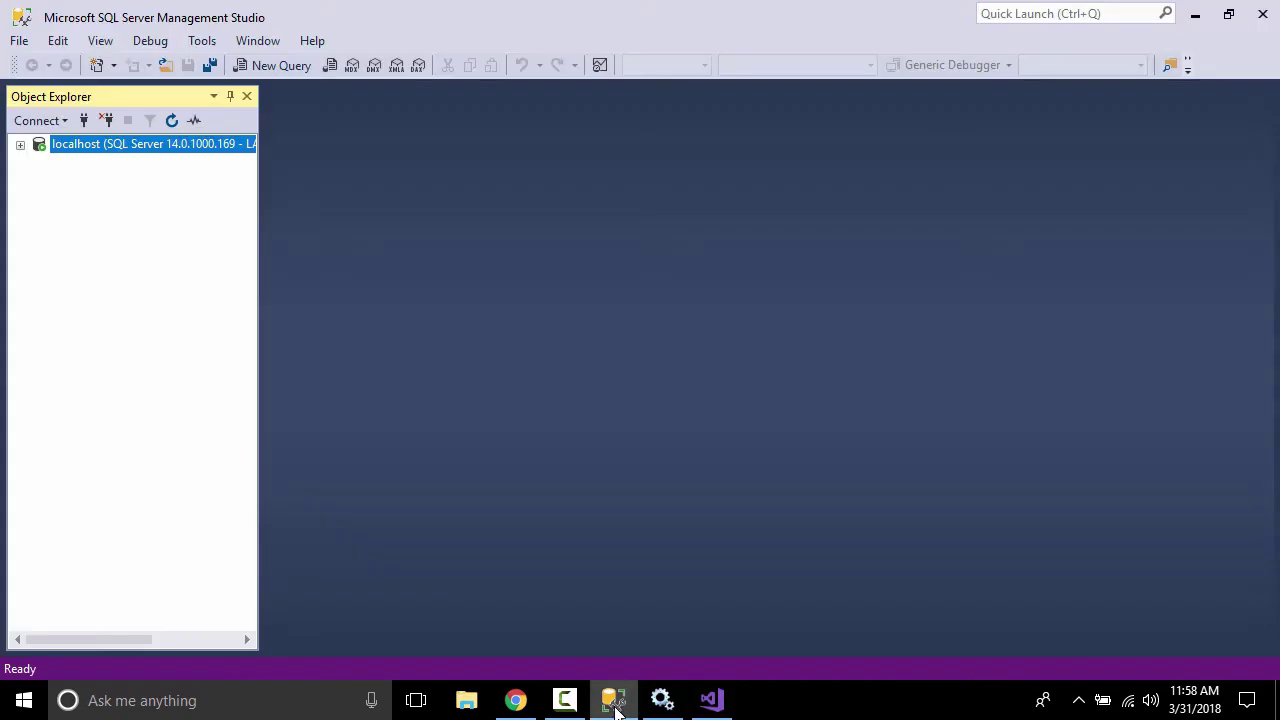
Connect to (LocalDB)\MSSQLLocalDB as a Database Engine server and expand its Databases node.
{"action": "left_click", "coordinate": [20, 145]}
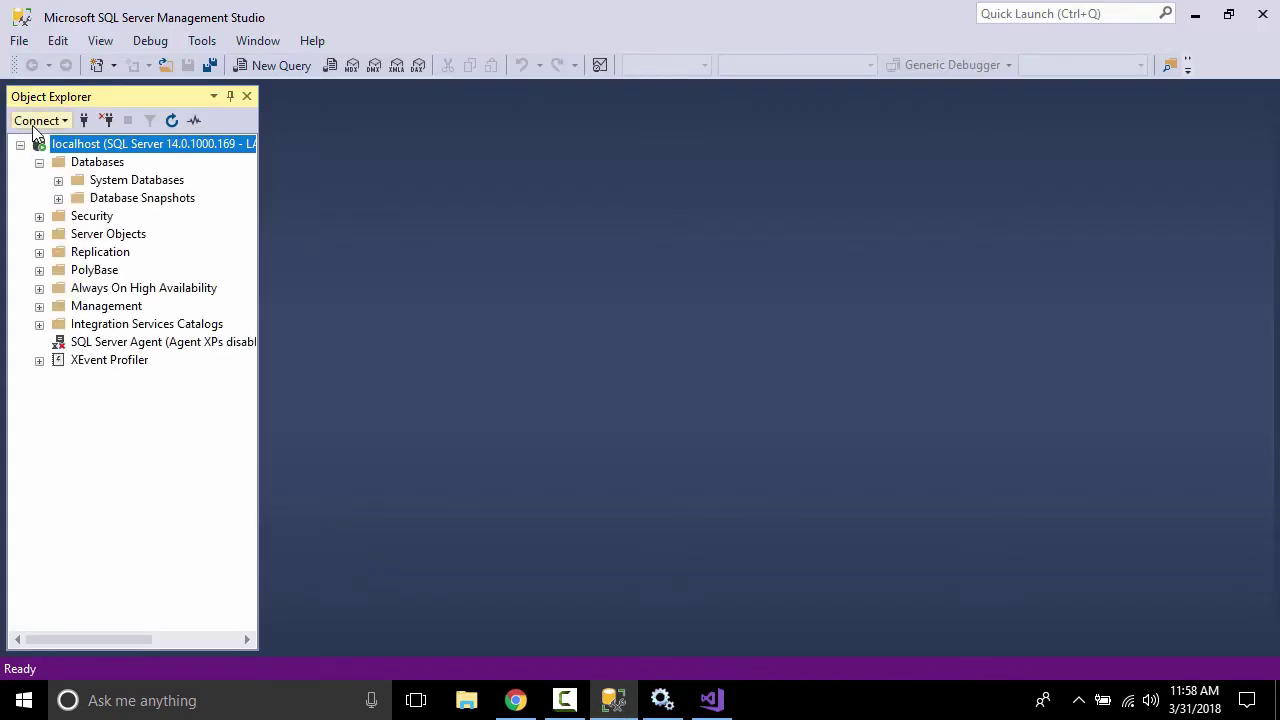
{"action": "left_click", "coordinate": [36, 121]}
{"action": "left_click", "coordinate": [75, 145]}
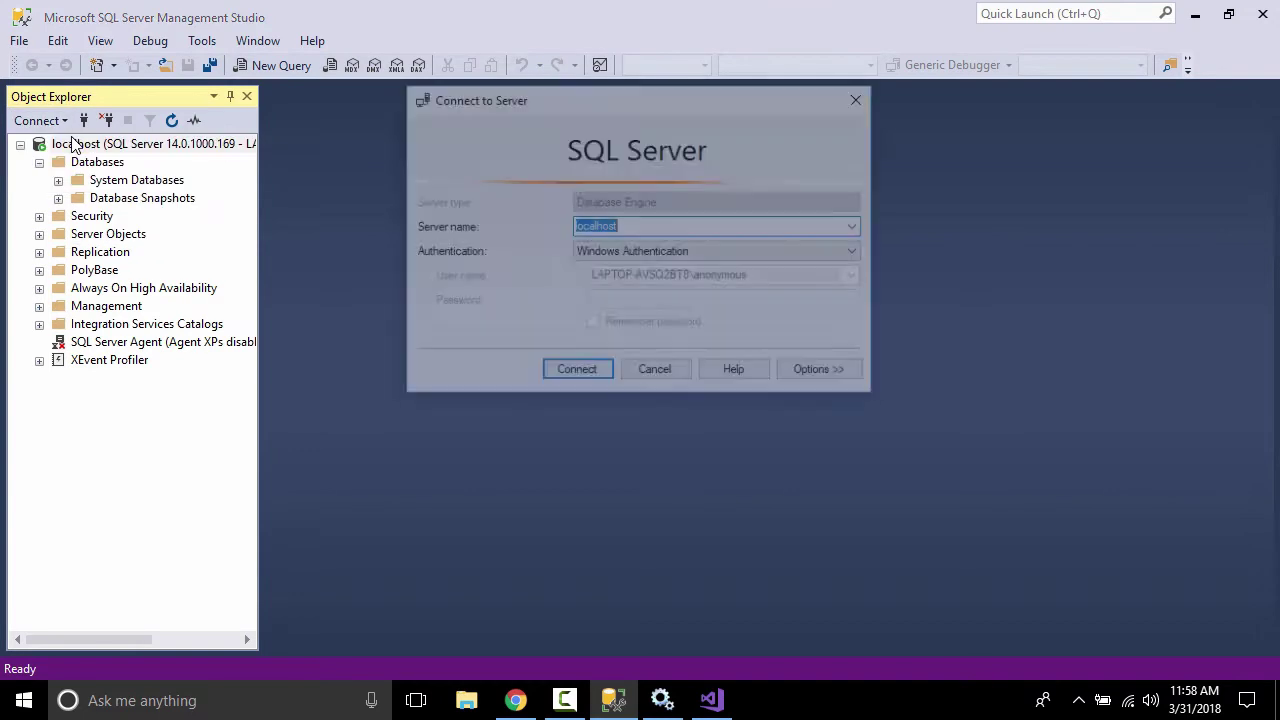
{"action": "key", "text": "ctrl+v"}
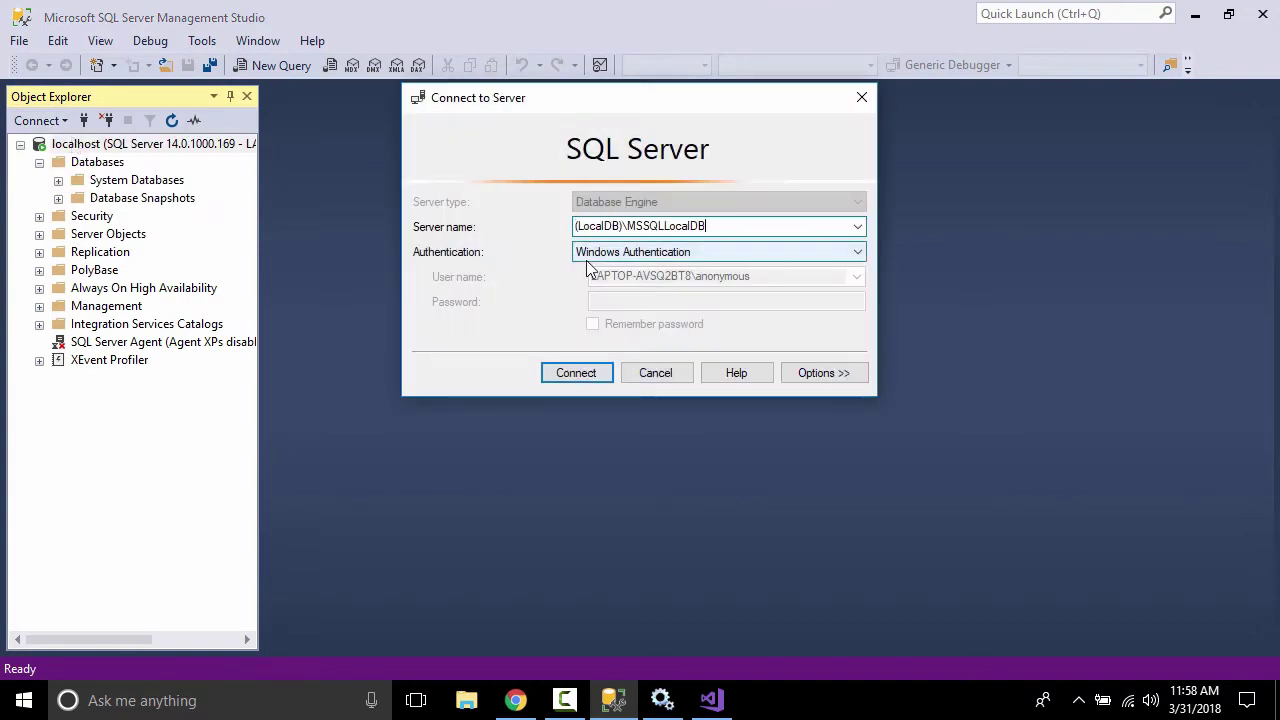
{"action": "left_click", "coordinate": [590, 371]}
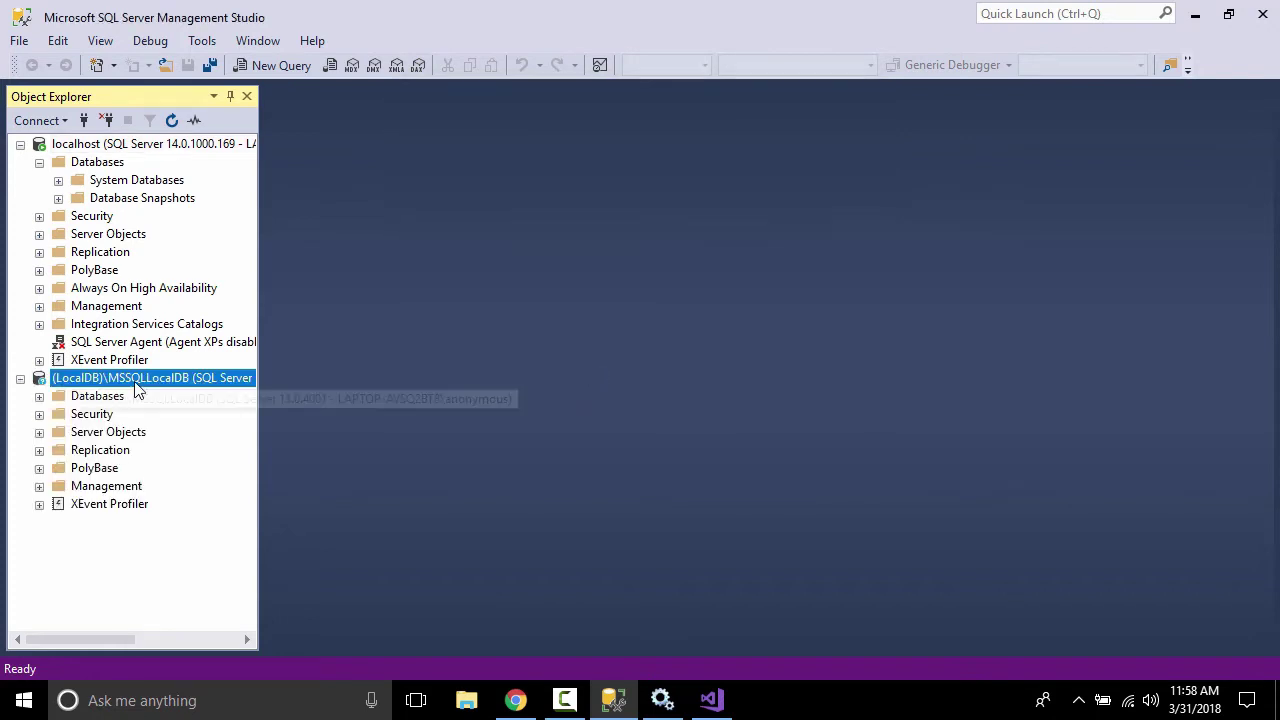
{"action": "left_click", "coordinate": [39, 397]}
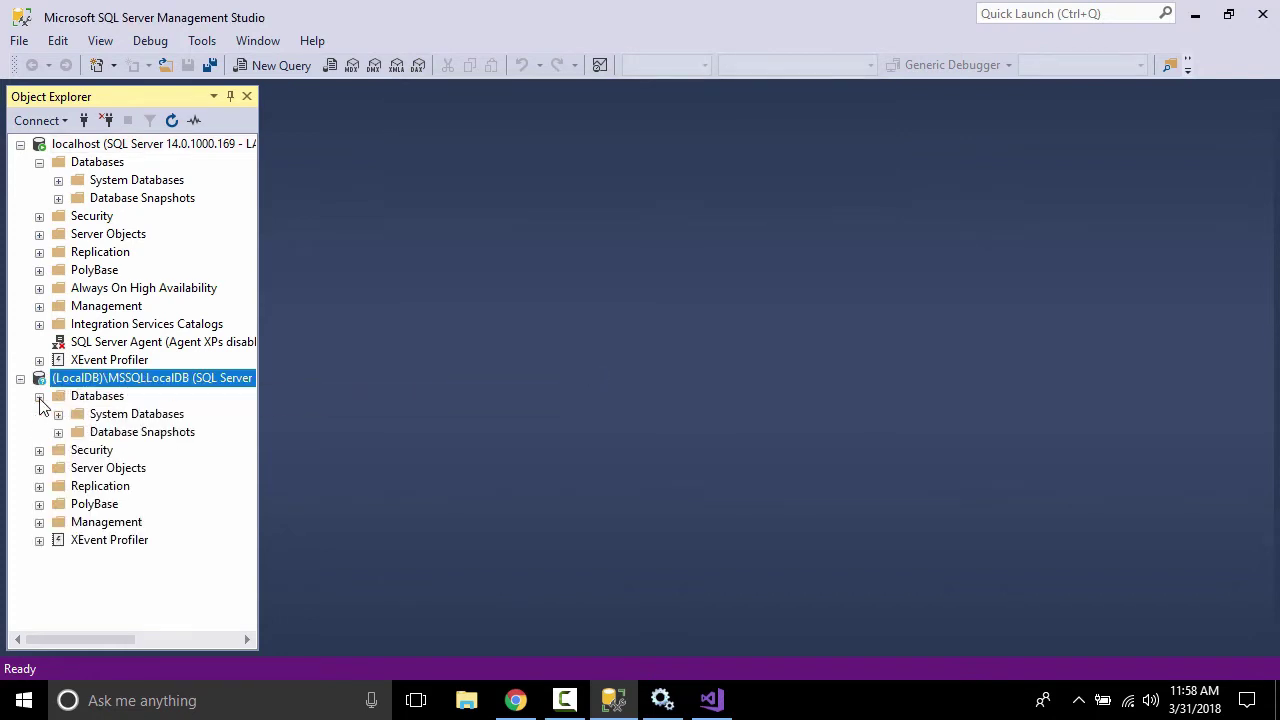
{"action": "right_click", "coordinate": [104, 168]}
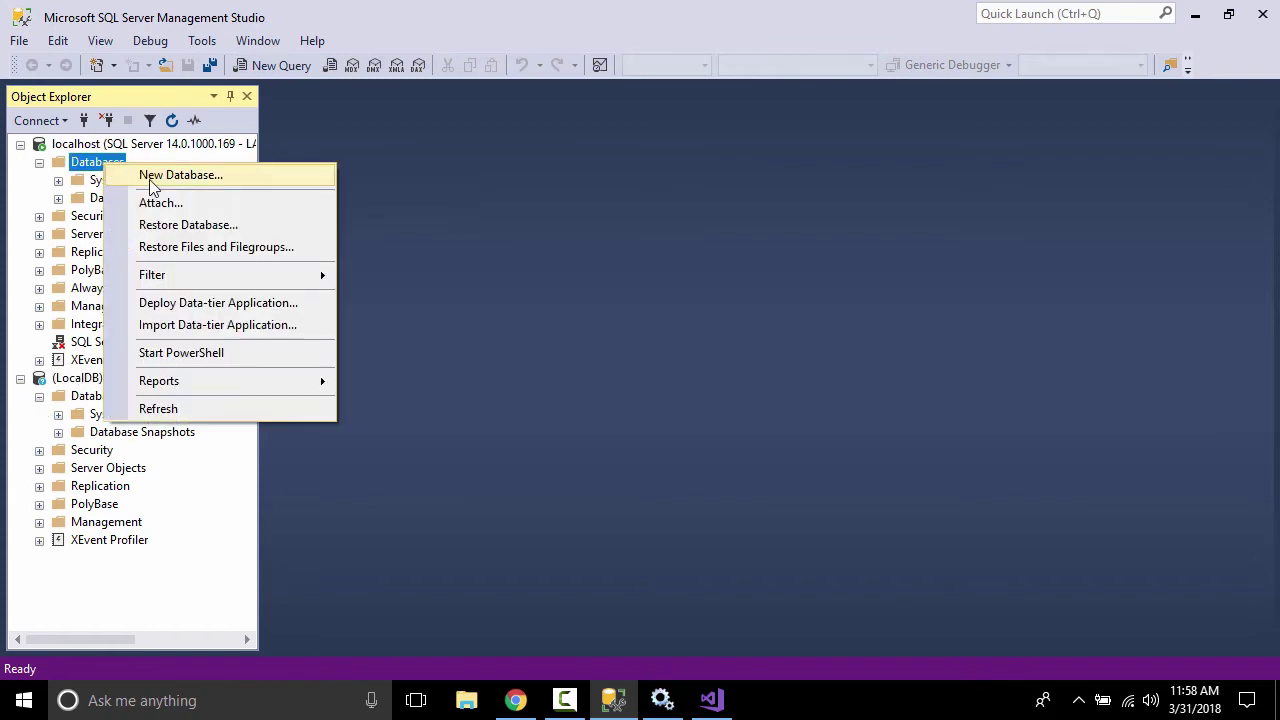
Create a new database named dbLocal under localhost's Databases.
{"action": "left_click", "coordinate": [150, 180]}
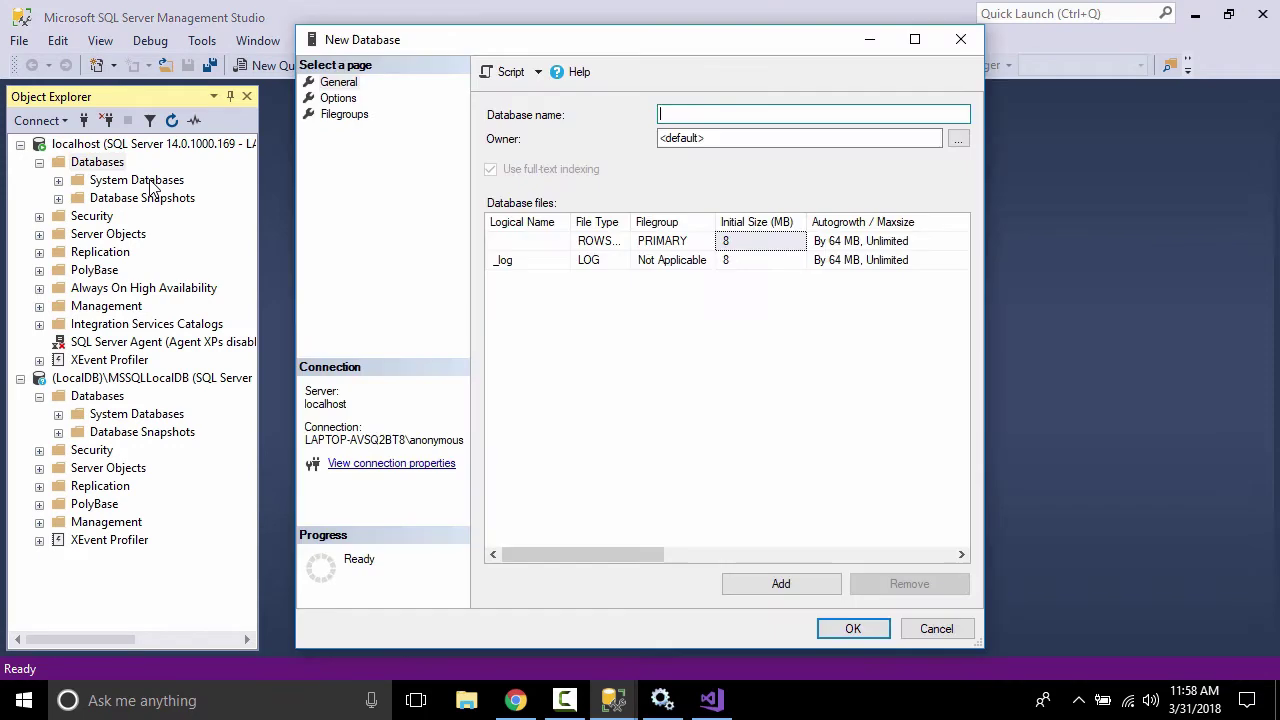
{"action": "type", "text": "dbLocal"}
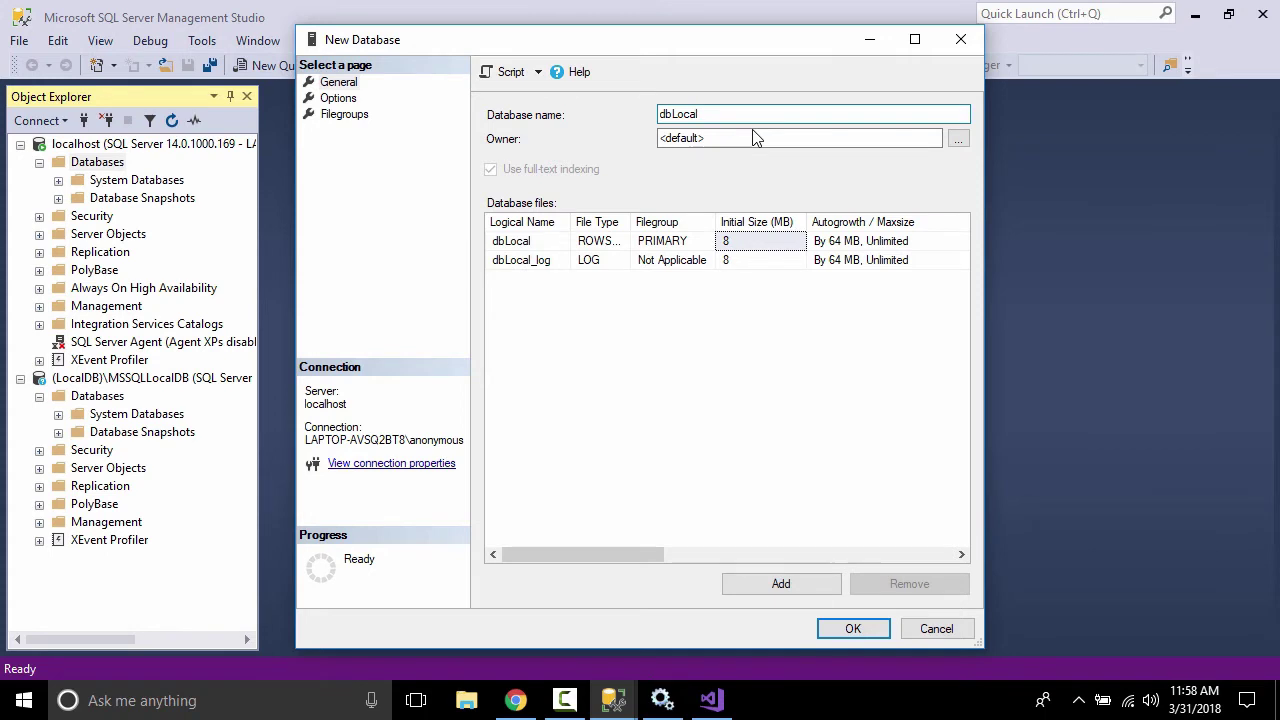
{"action": "left_click", "coordinate": [840, 636]}
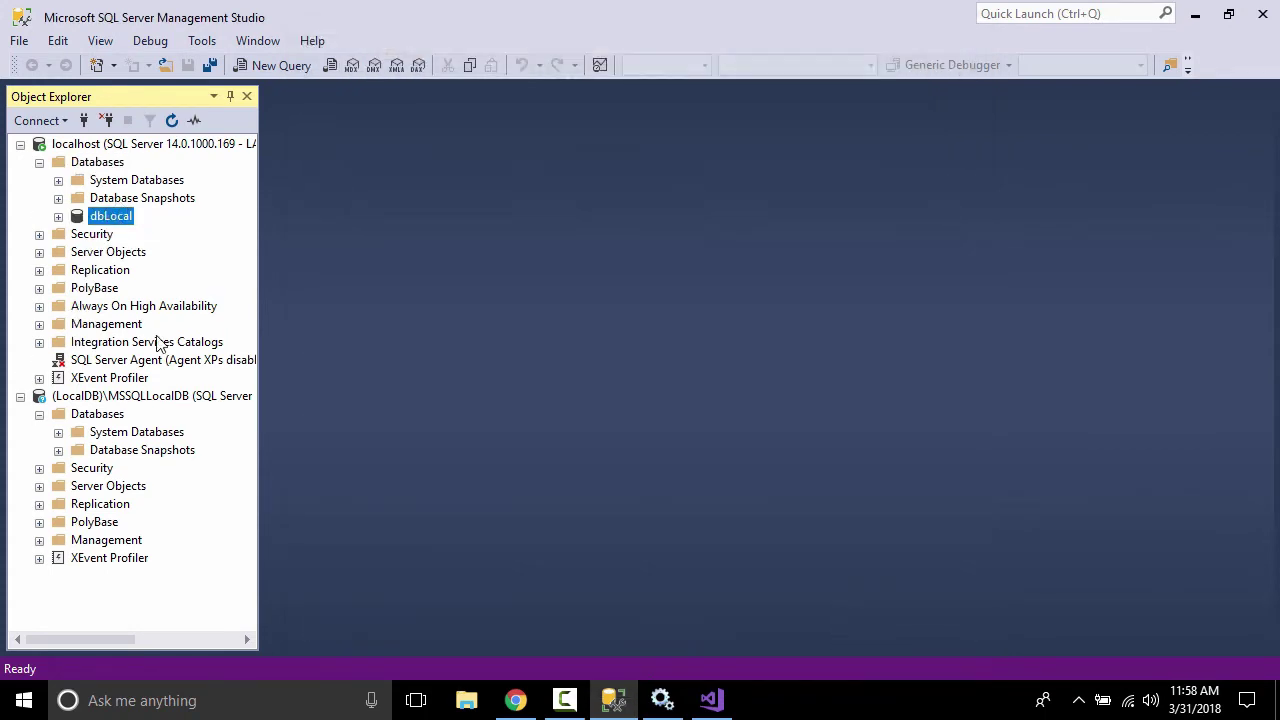
Connect to server '.' and expand its Databases to find dbLocal.
{"action": "left_click", "coordinate": [58, 121]}
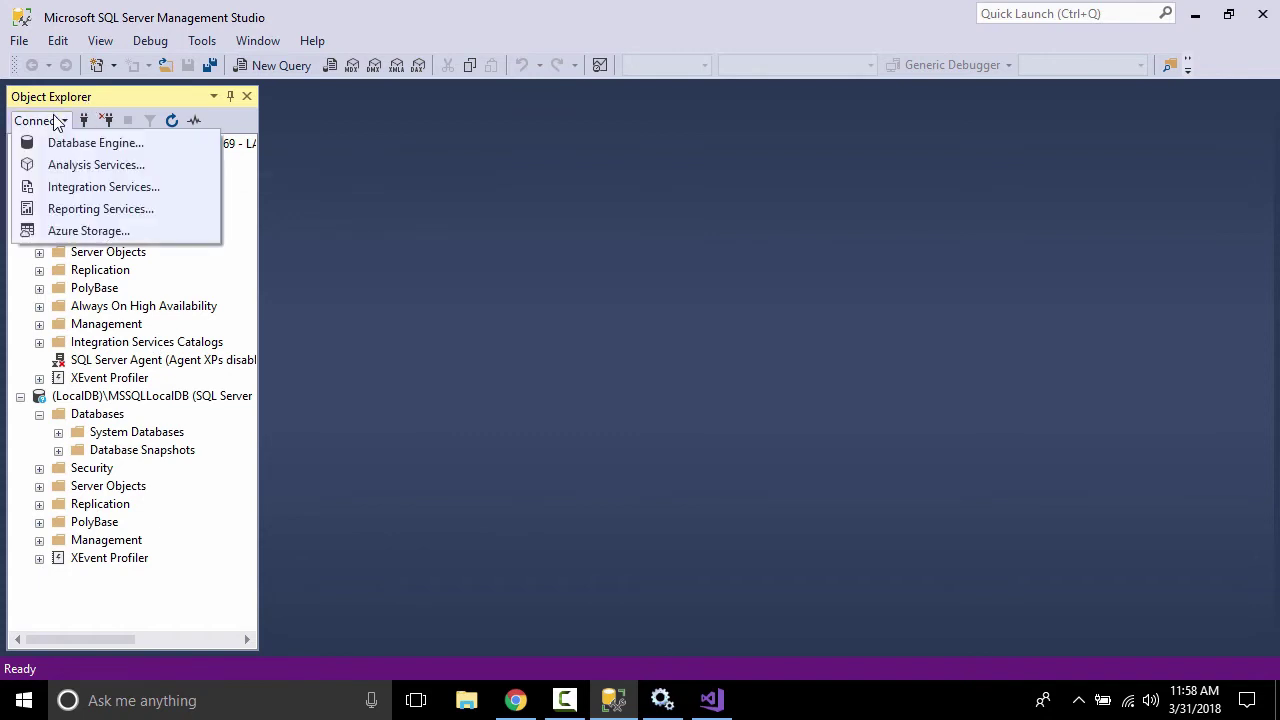
{"action": "left_click", "coordinate": [80, 145]}
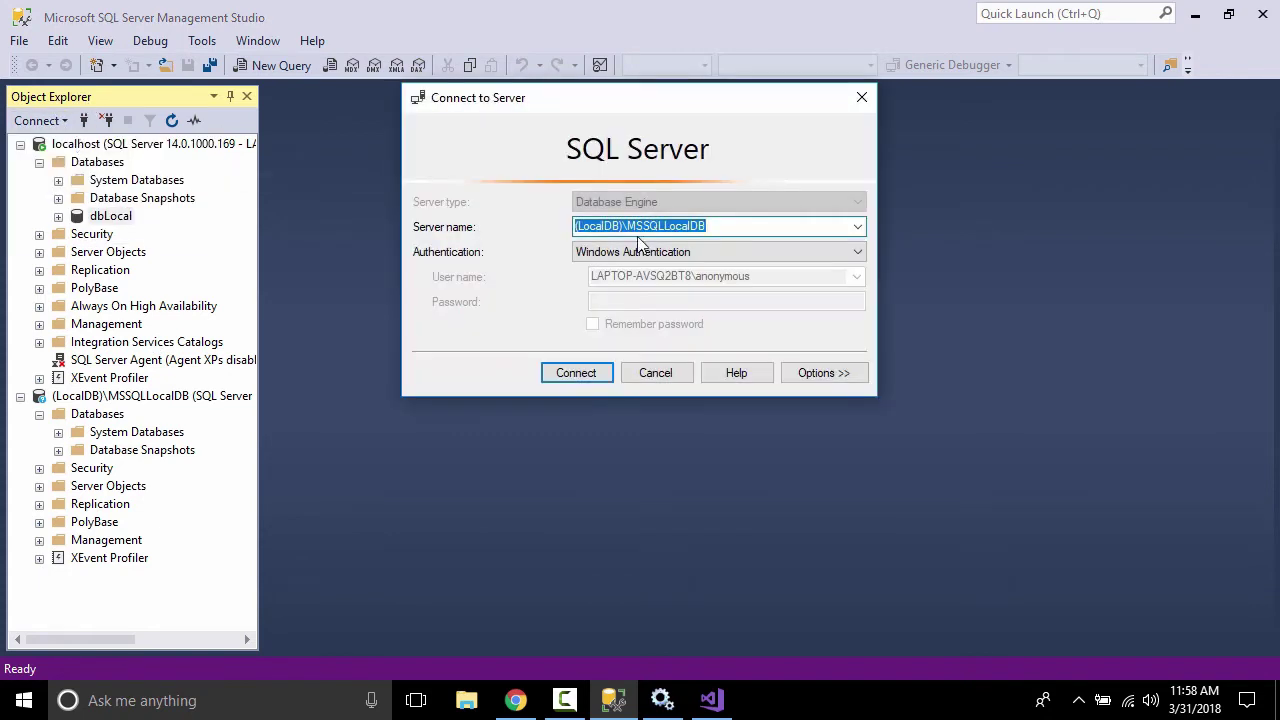
{"action": "type", "text": "."}
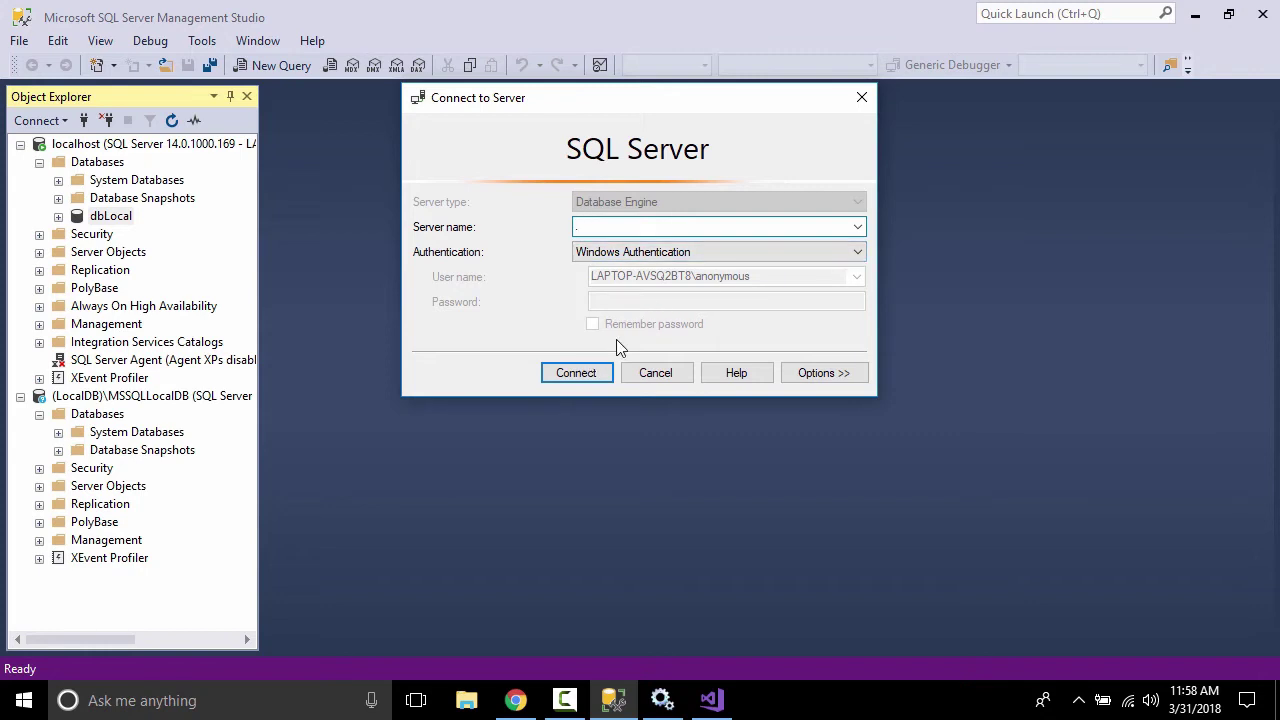
{"action": "left_click", "coordinate": [598, 369]}
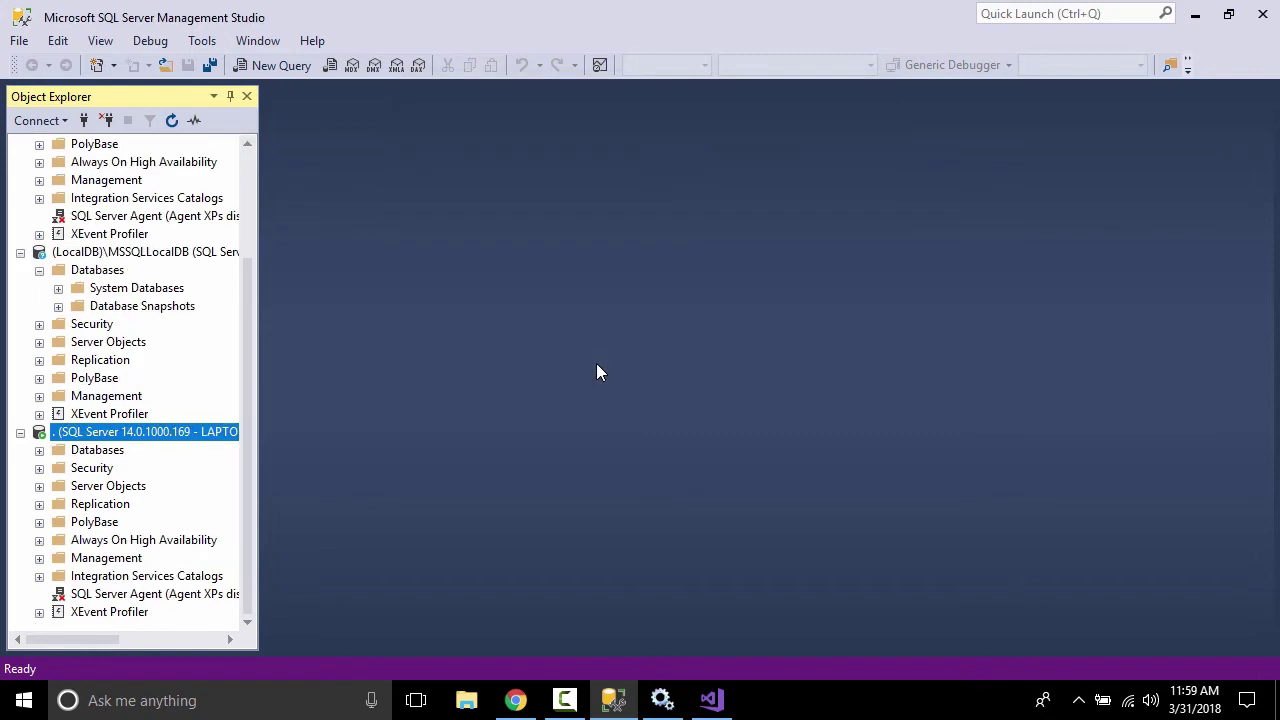
{"action": "left_click", "coordinate": [39, 450]}
{"action": "left_click", "coordinate": [114, 505]}
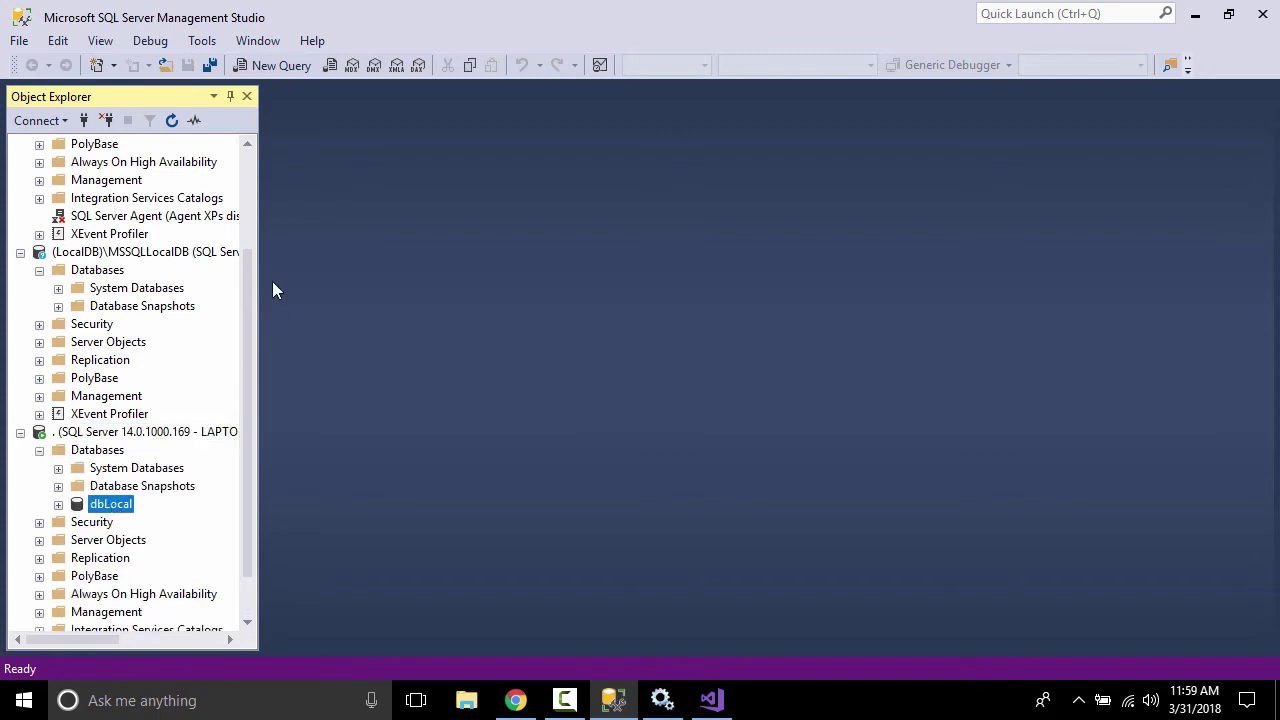
{"action": "left_click_drag", "start_coordinate": [249, 310], "coordinate": [248, 201]}
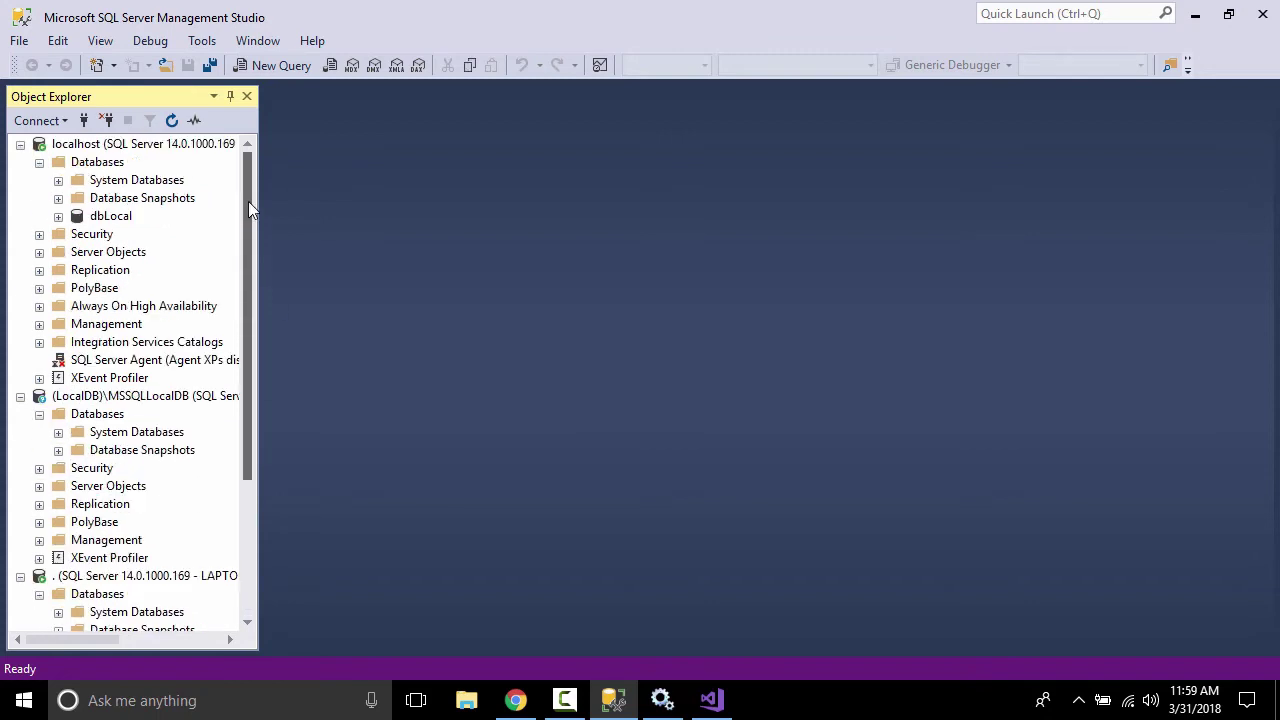
Disconnect the localhost server in Object Explorer.
{"action": "left_click", "coordinate": [138, 224]}
{"action": "left_click", "coordinate": [141, 149]}
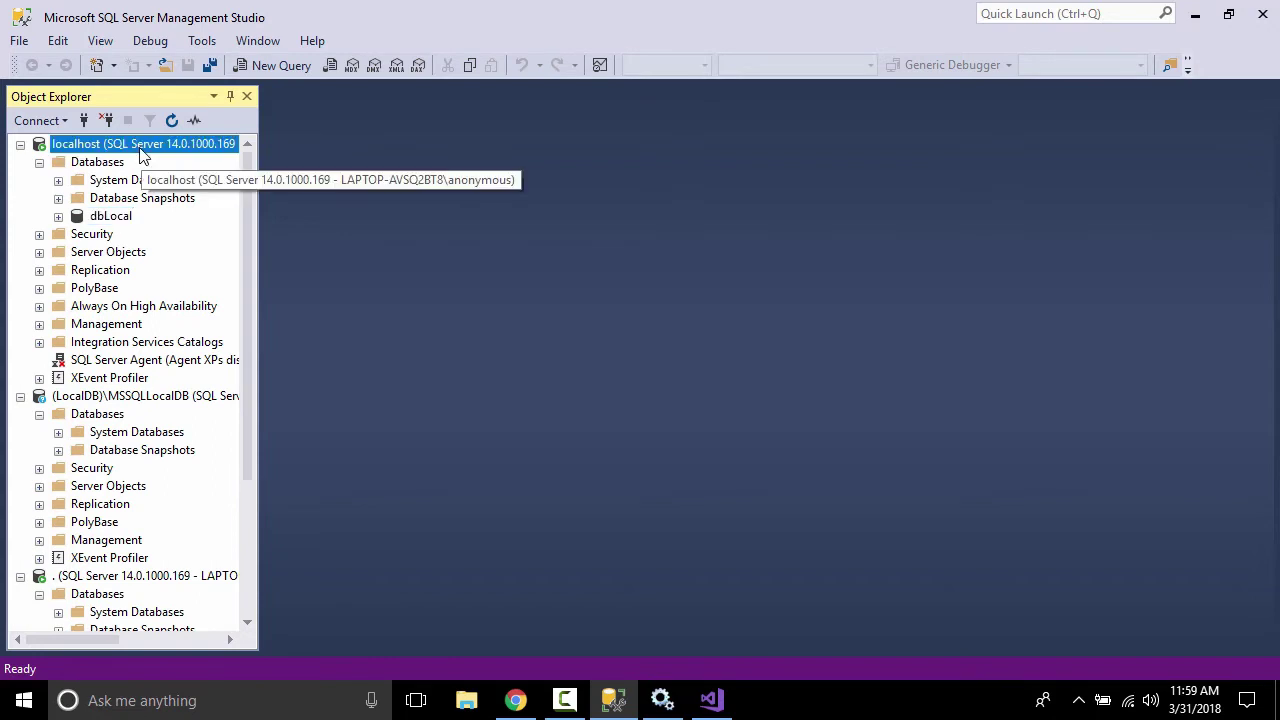
{"action": "right_click", "coordinate": [141, 153]}
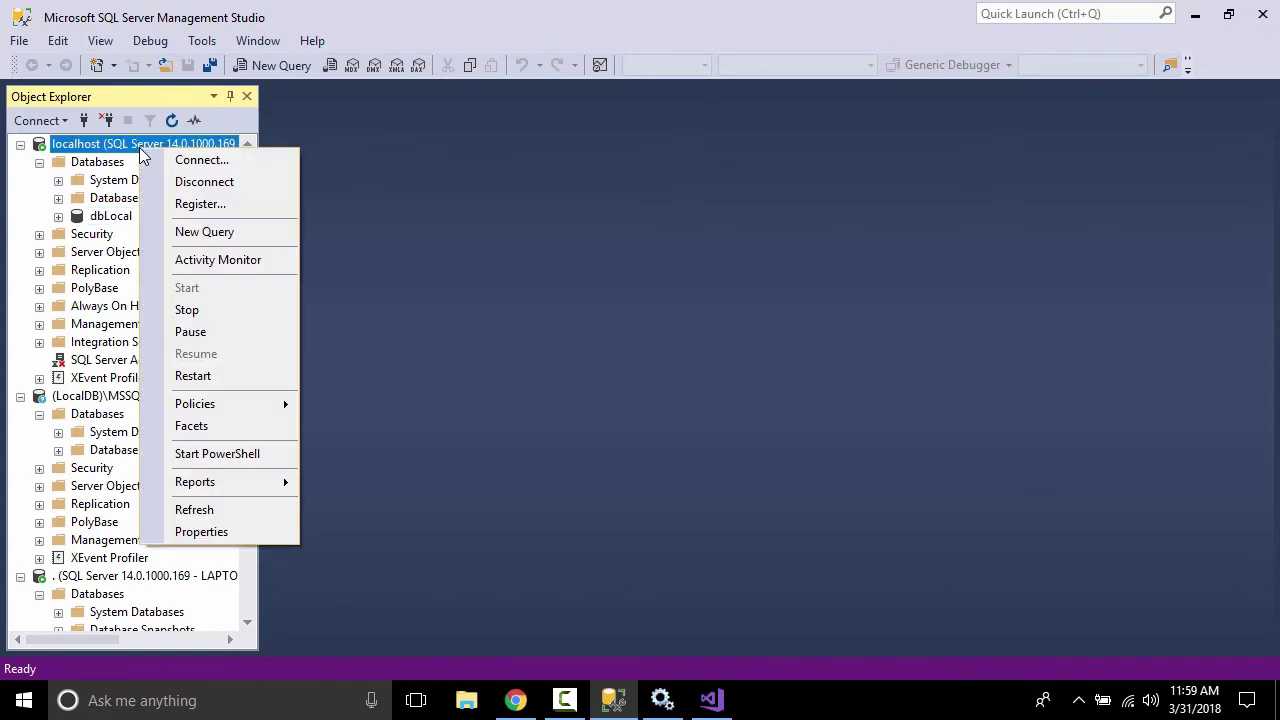
{"action": "left_click", "coordinate": [185, 182]}
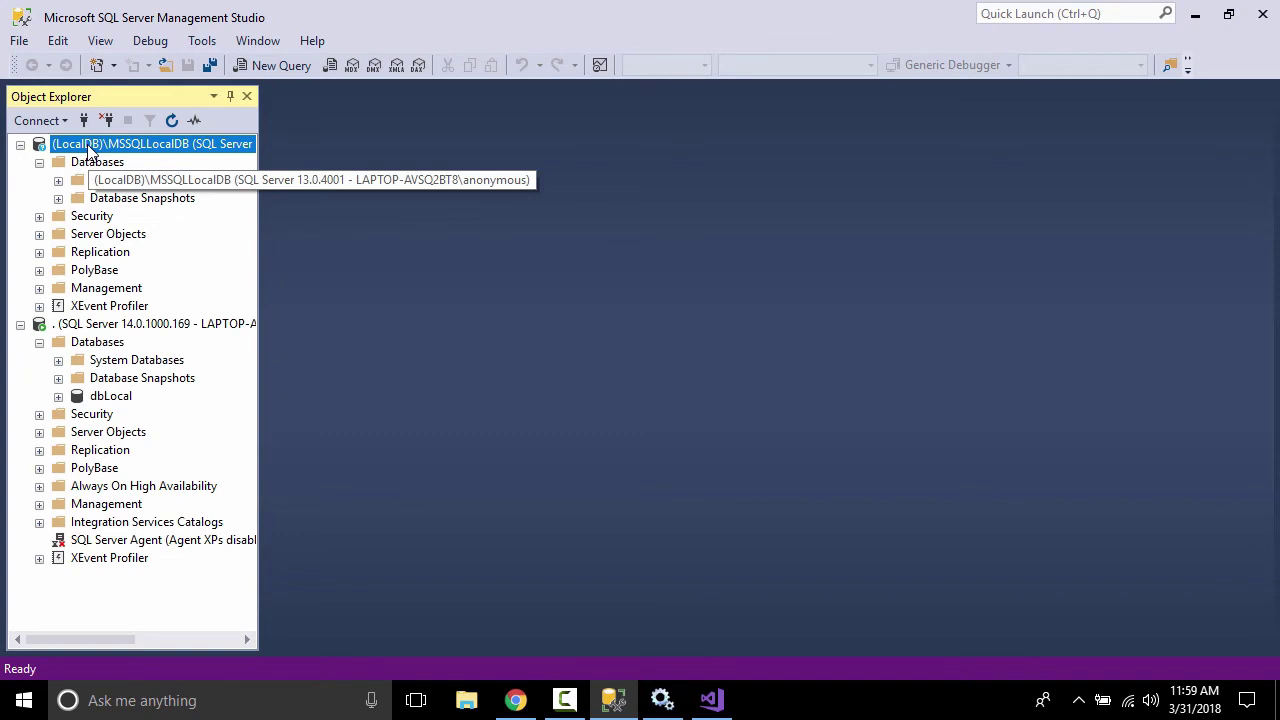
Refresh the LocalDB connection, expand its Databases folder, and bring Services to the front.
{"action": "right_click", "coordinate": [89, 152]}
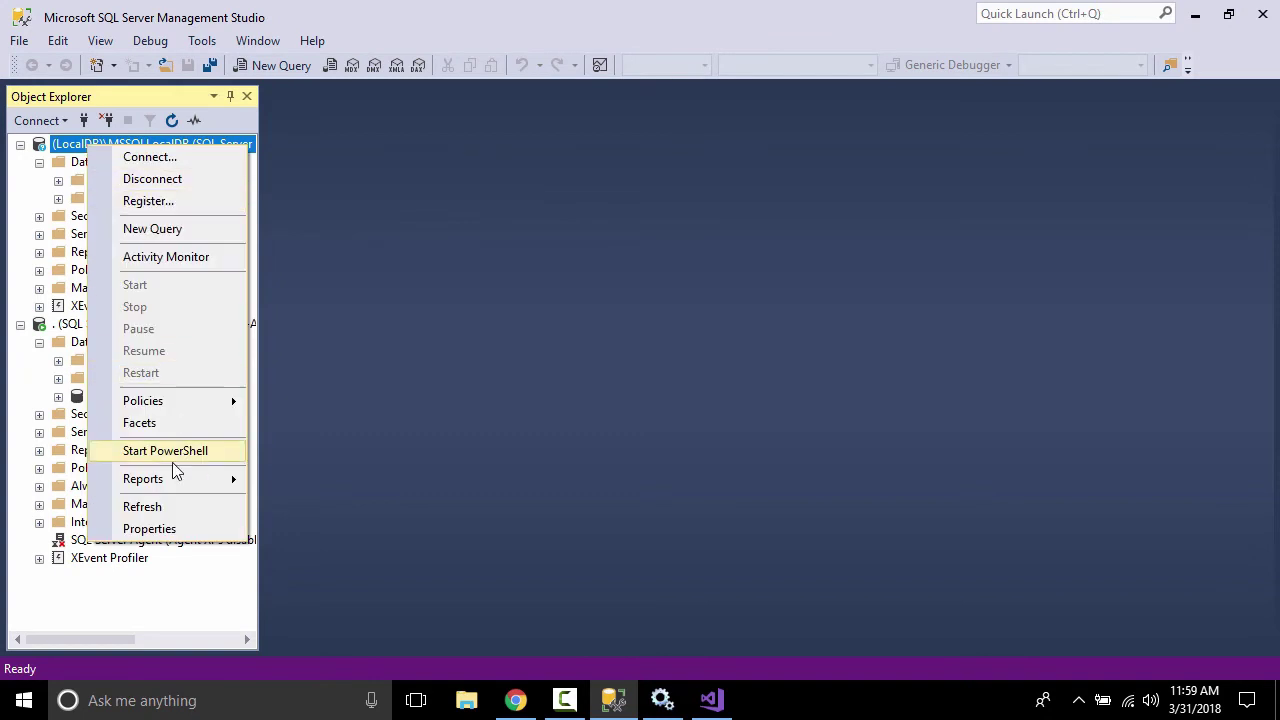
{"action": "left_click", "coordinate": [175, 505]}
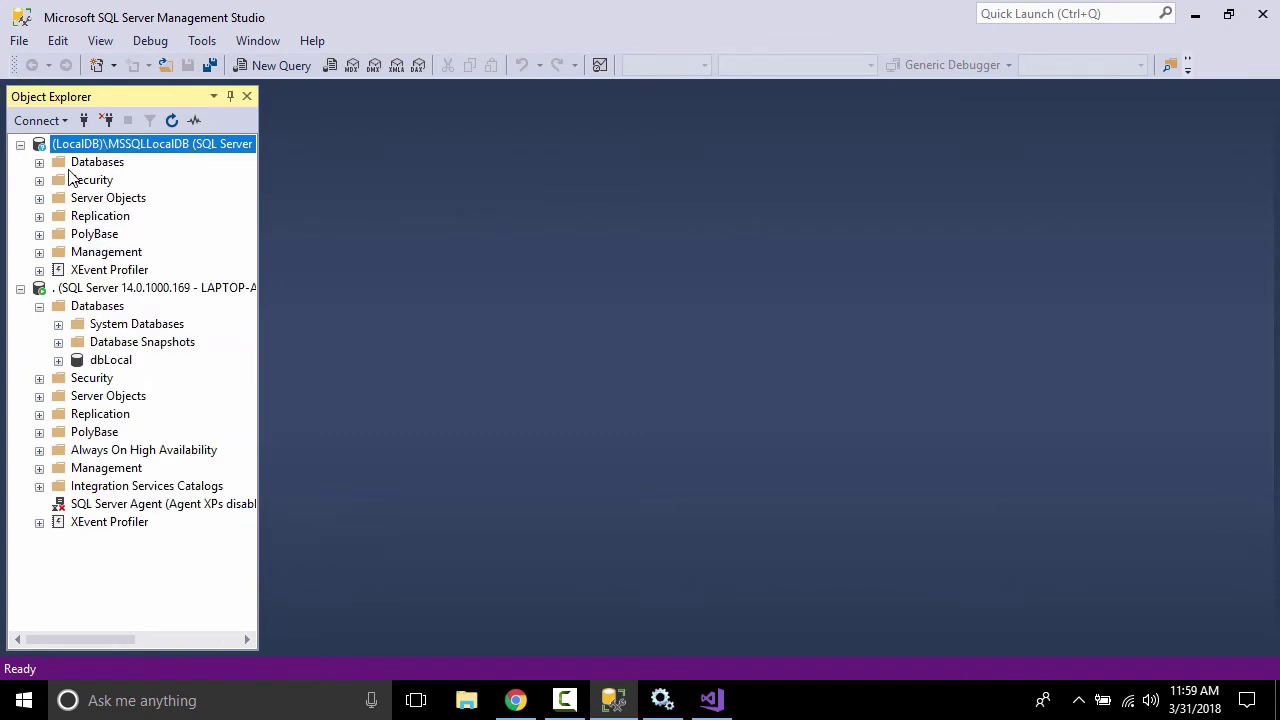
{"action": "left_click", "coordinate": [39, 162]}
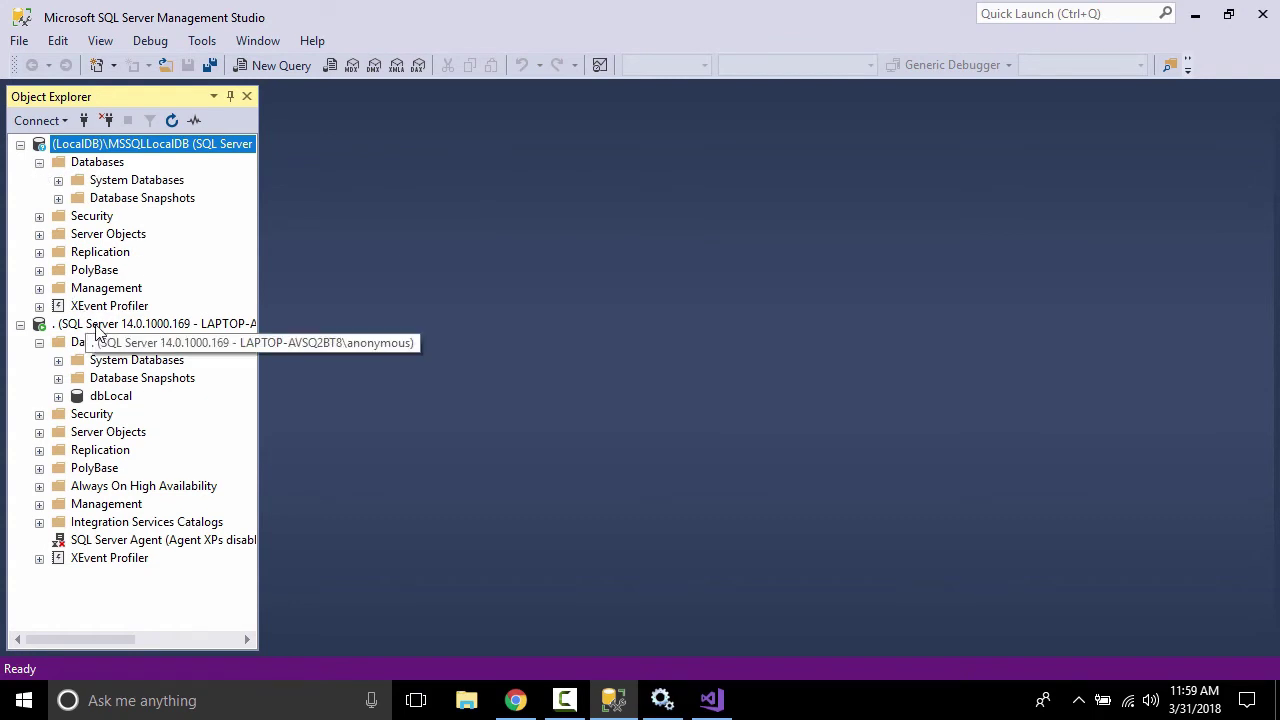
{"action": "left_click", "coordinate": [662, 700]}
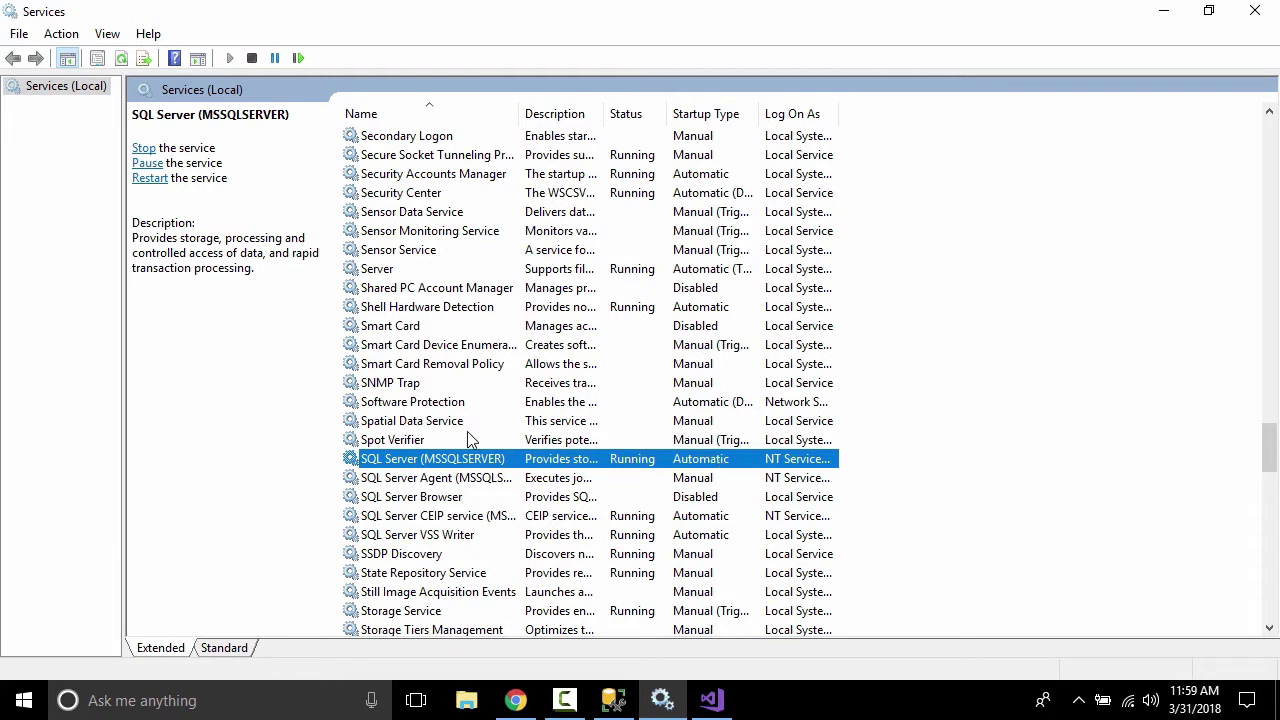
Stop SQL Server (MSSQLSERVER), then apply a Manual startup type in its properties.
{"action": "left_click", "coordinate": [146, 150]}
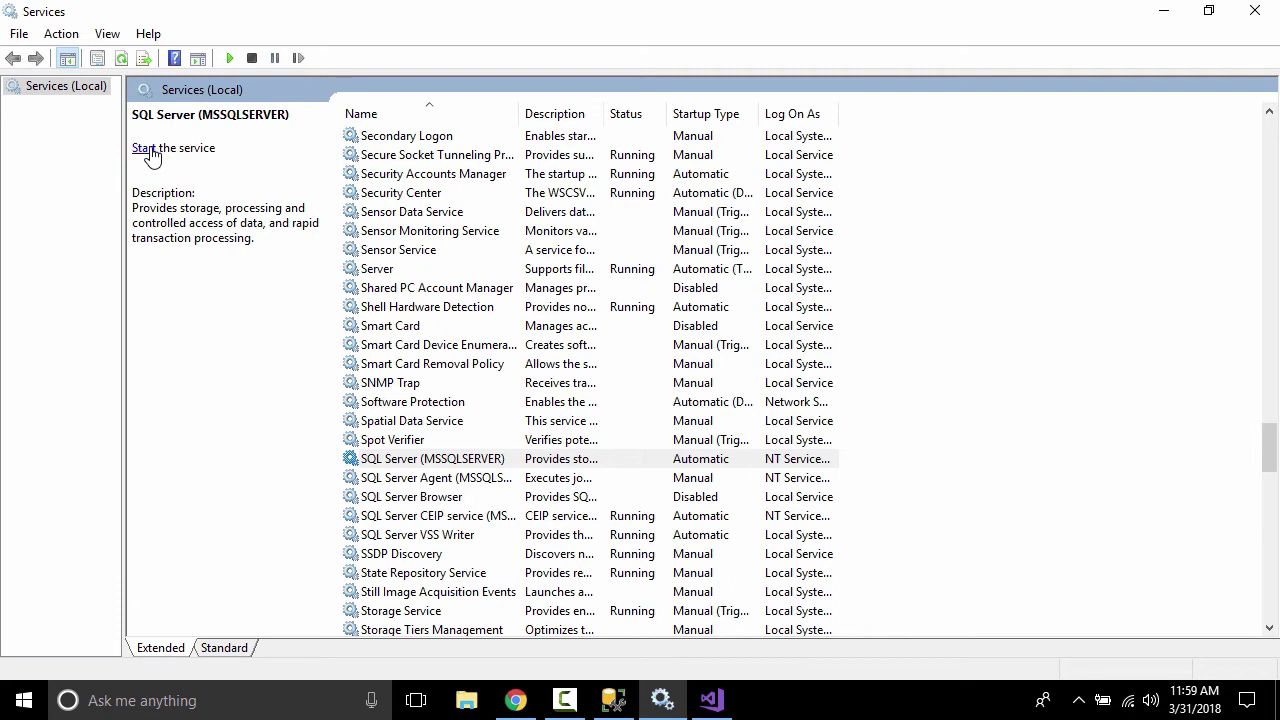
{"action": "left_click", "coordinate": [479, 462]}
{"action": "right_click", "coordinate": [733, 462]}
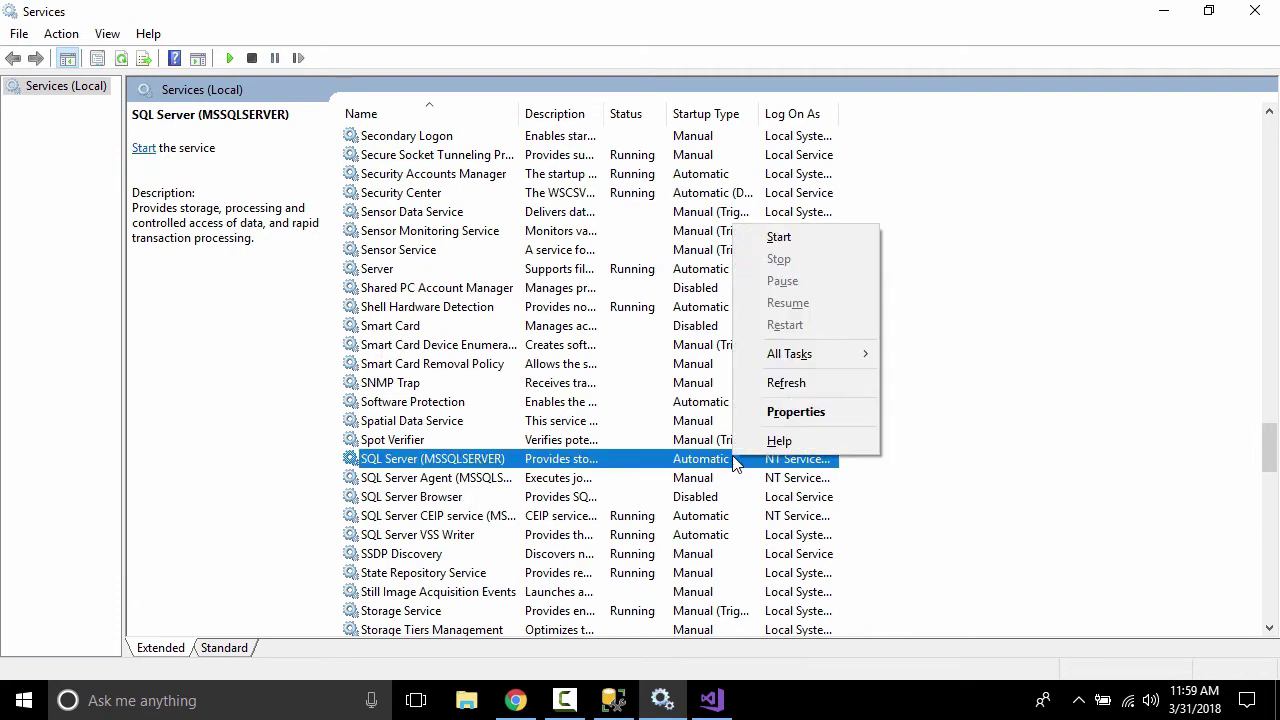
{"action": "left_click", "coordinate": [783, 414]}
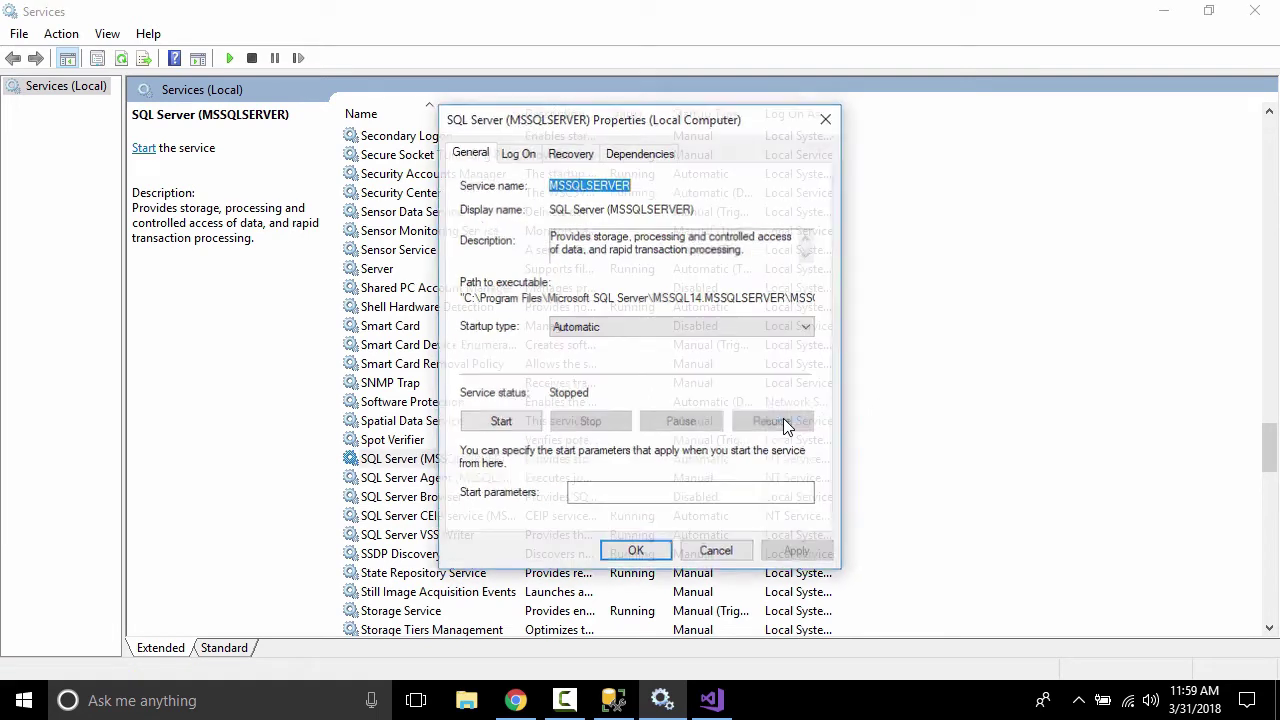
{"action": "left_click", "coordinate": [735, 334]}
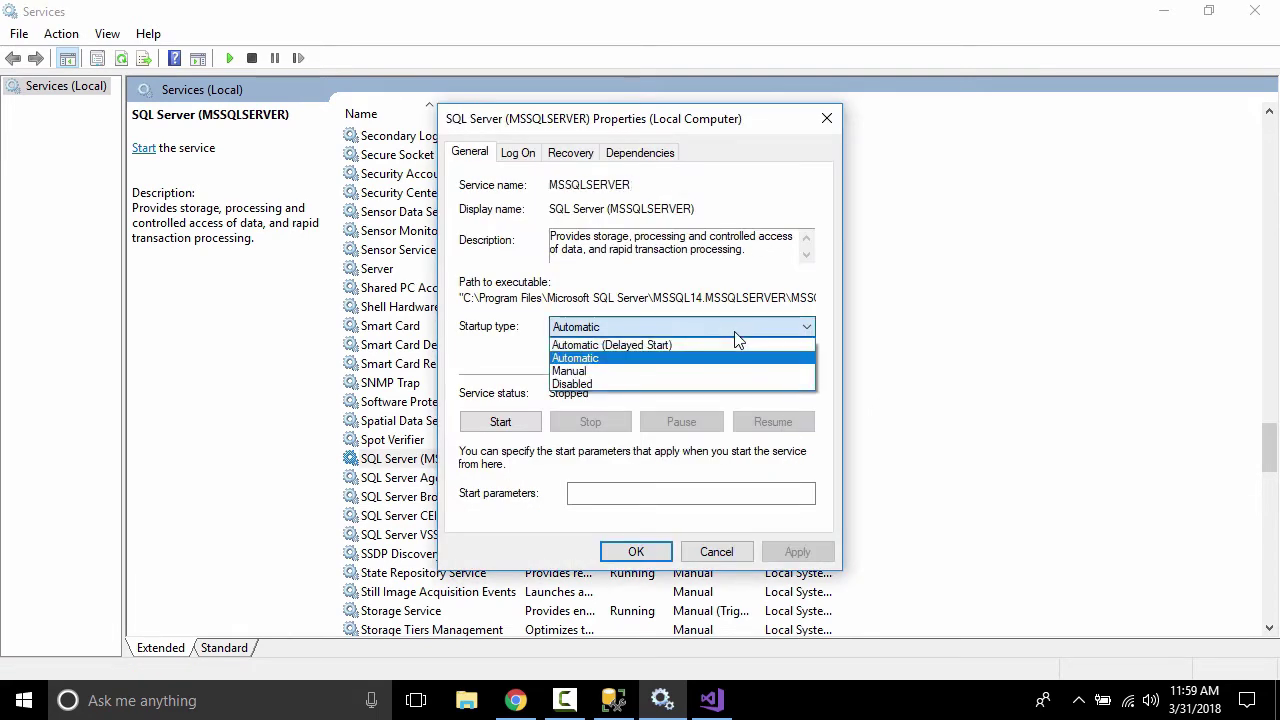
{"action": "left_click", "coordinate": [617, 372]}
{"action": "left_click", "coordinate": [799, 551]}
{"action": "left_click", "coordinate": [643, 555]}
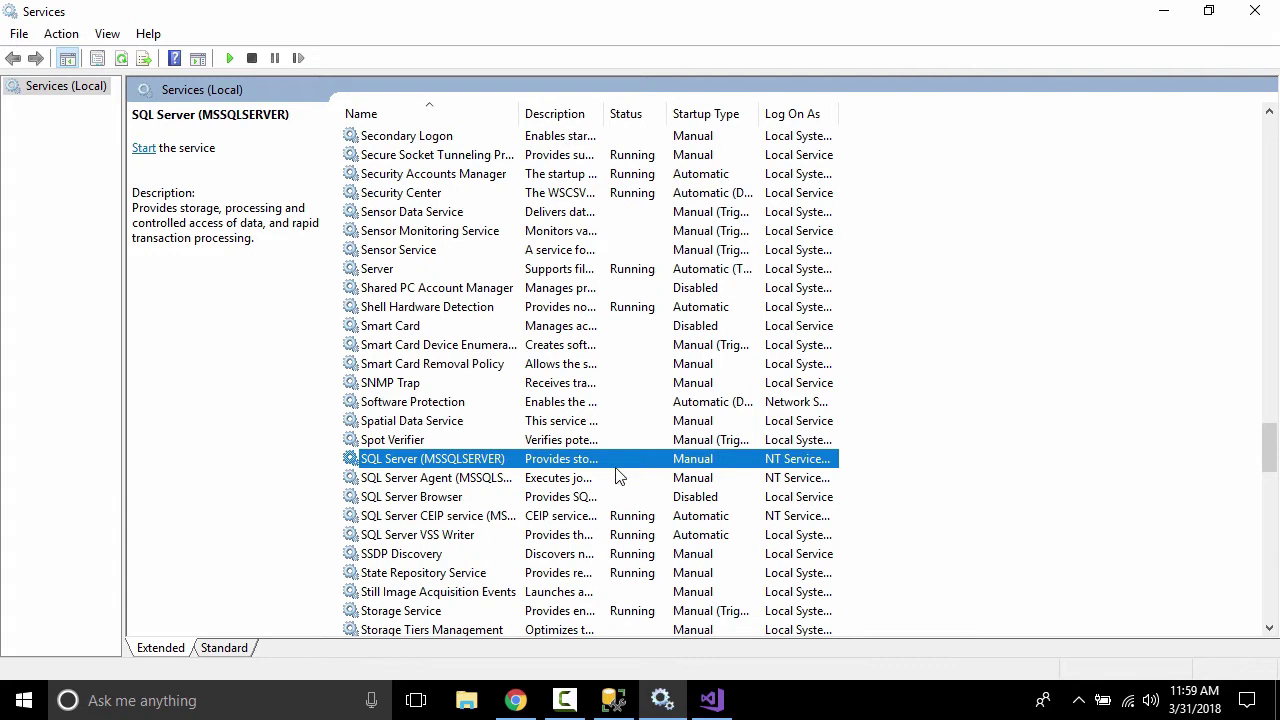
{"action": "left_click", "coordinate": [688, 518]}
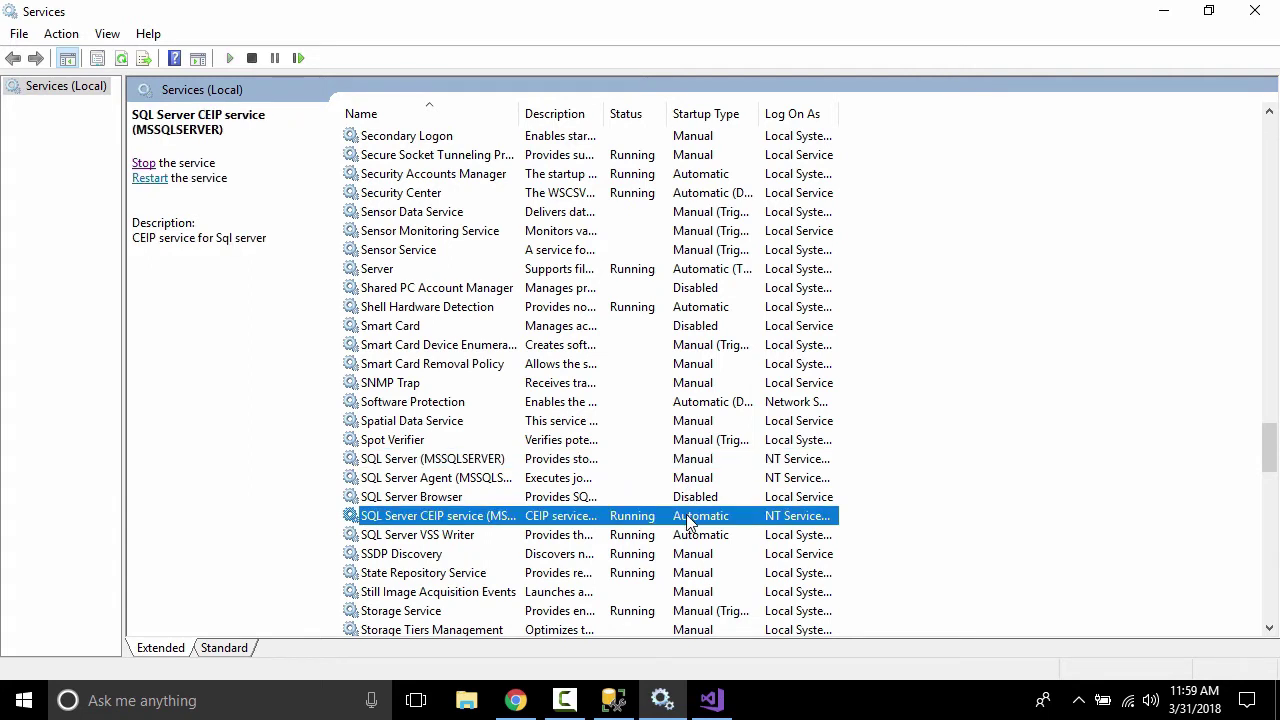
Change the SQL Server CEIP service's startup type to Manual and apply it.
{"action": "right_click", "coordinate": [688, 522]}
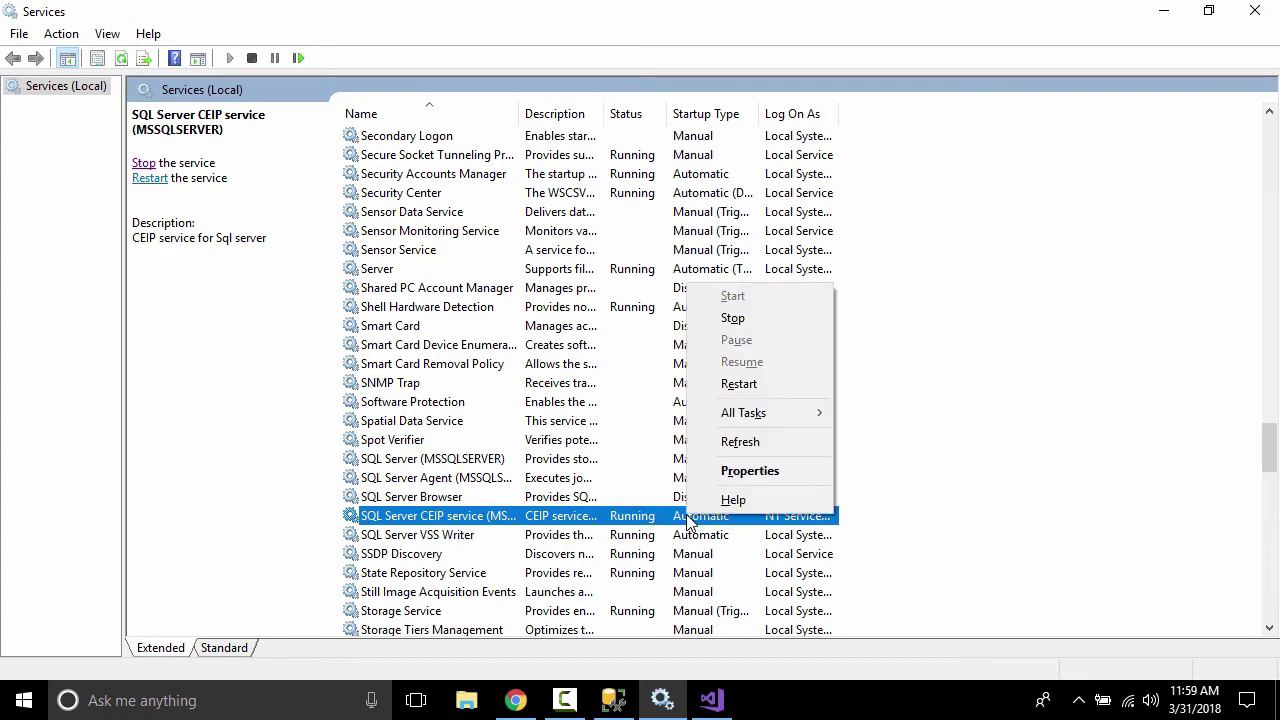
{"action": "left_click", "coordinate": [789, 470]}
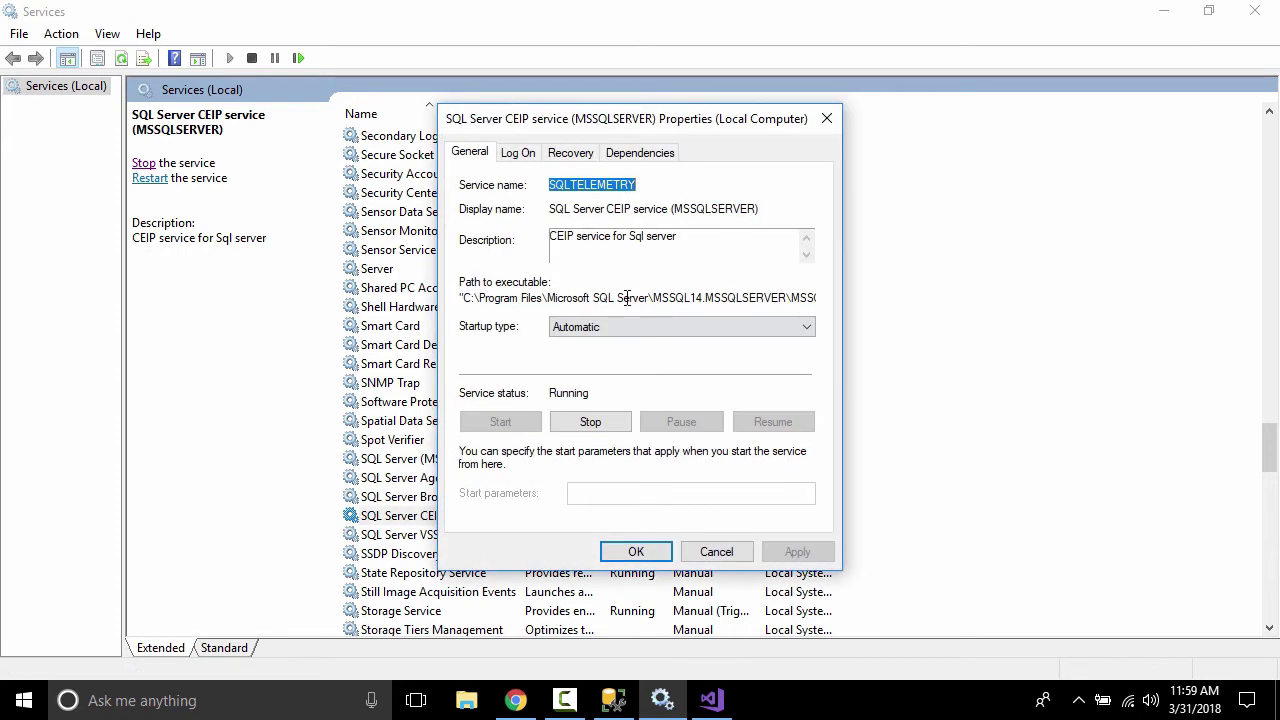
{"action": "left_click", "coordinate": [646, 334]}
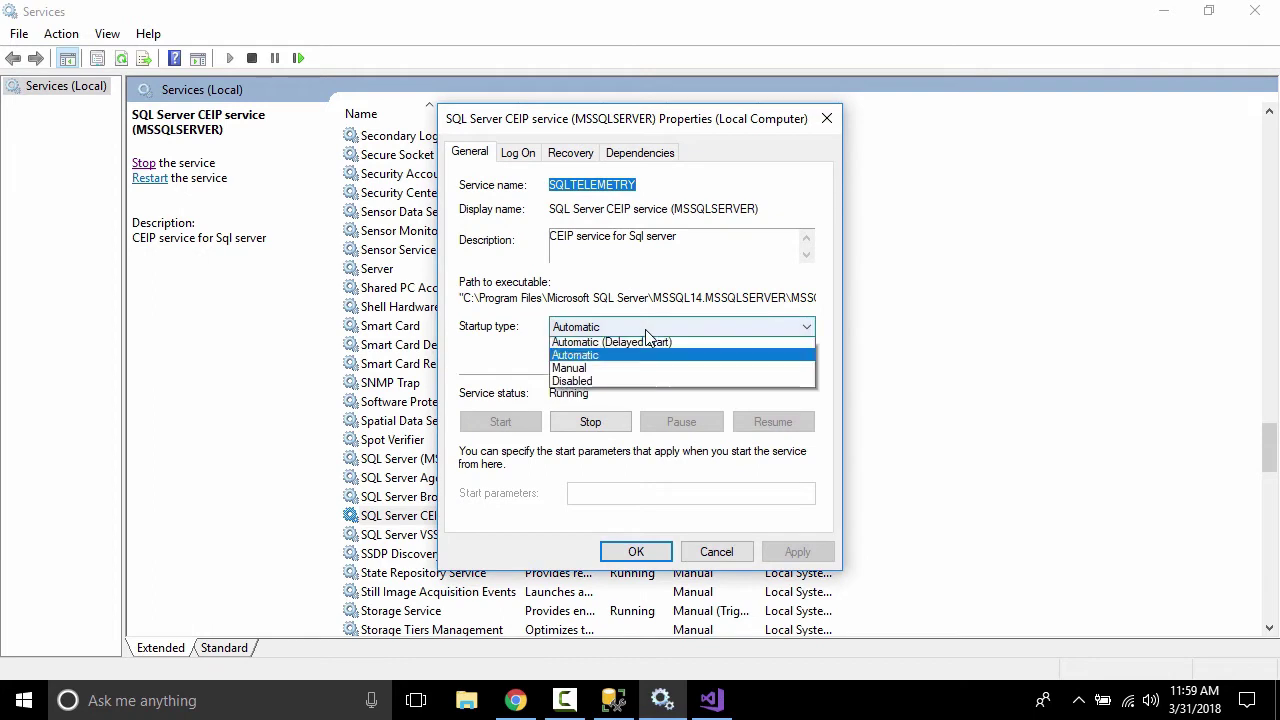
{"action": "left_click", "coordinate": [614, 372]}
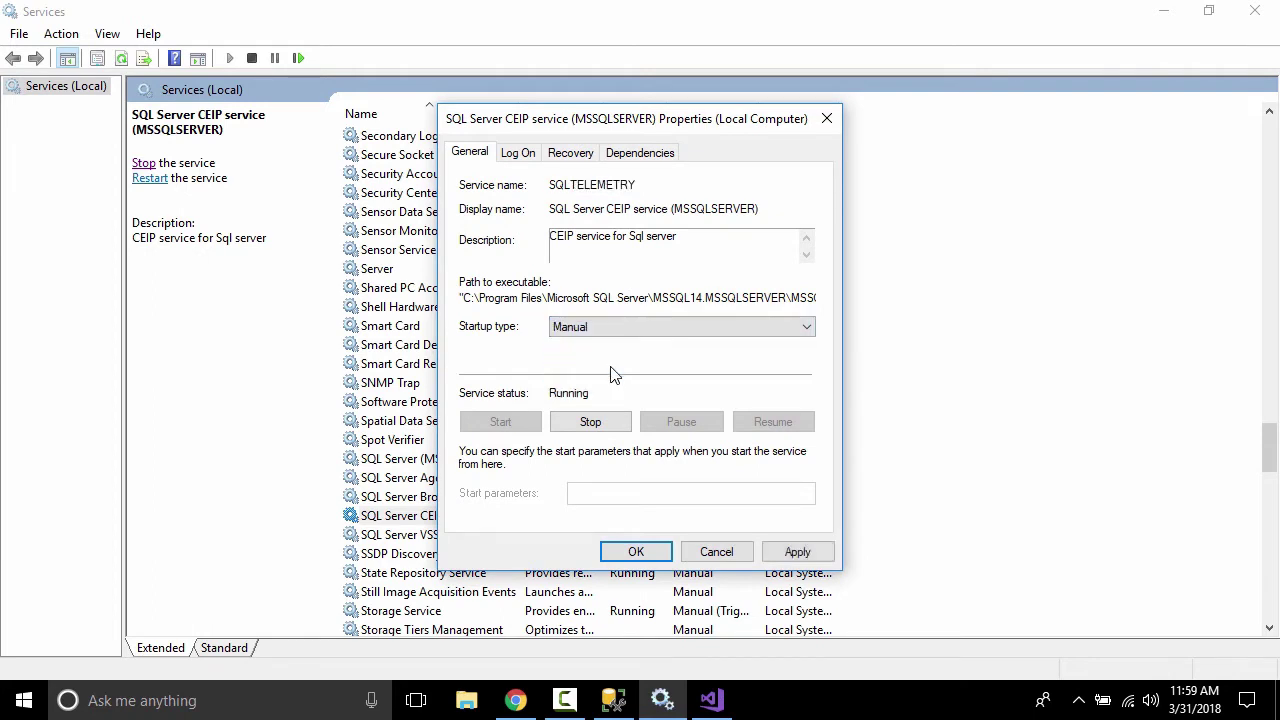
{"action": "left_click", "coordinate": [785, 553]}
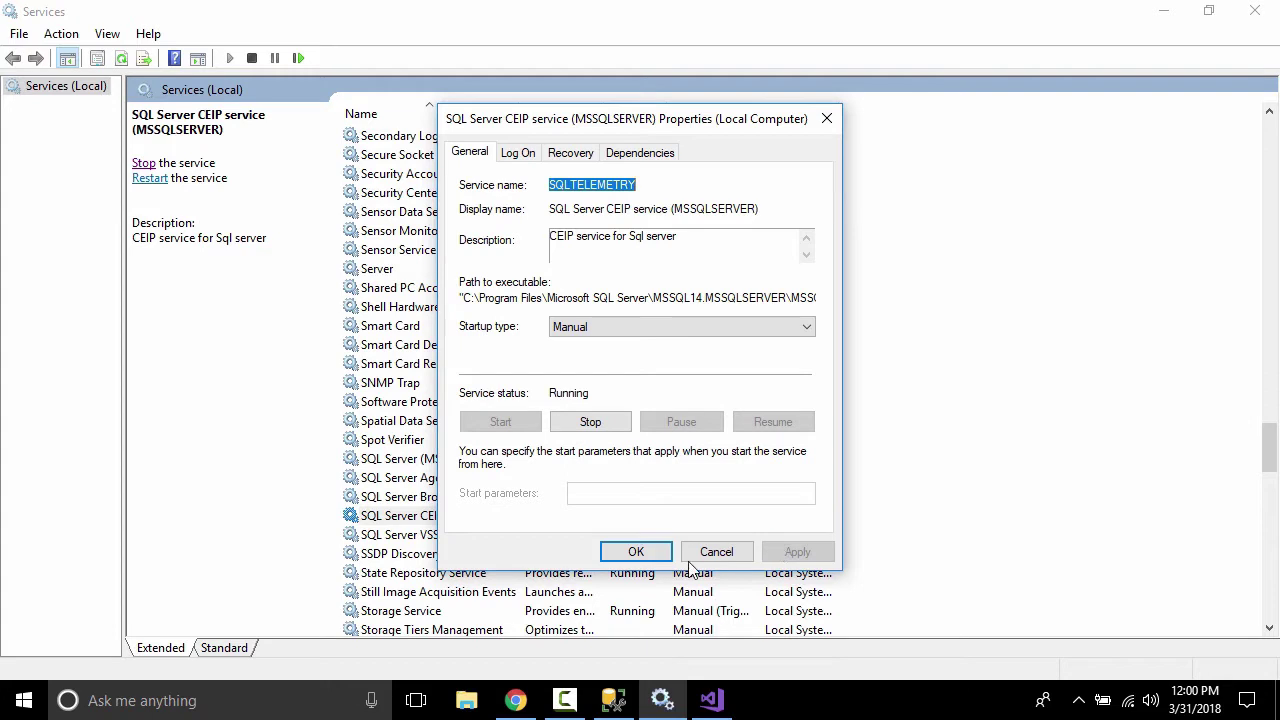
{"action": "left_click", "coordinate": [614, 558]}
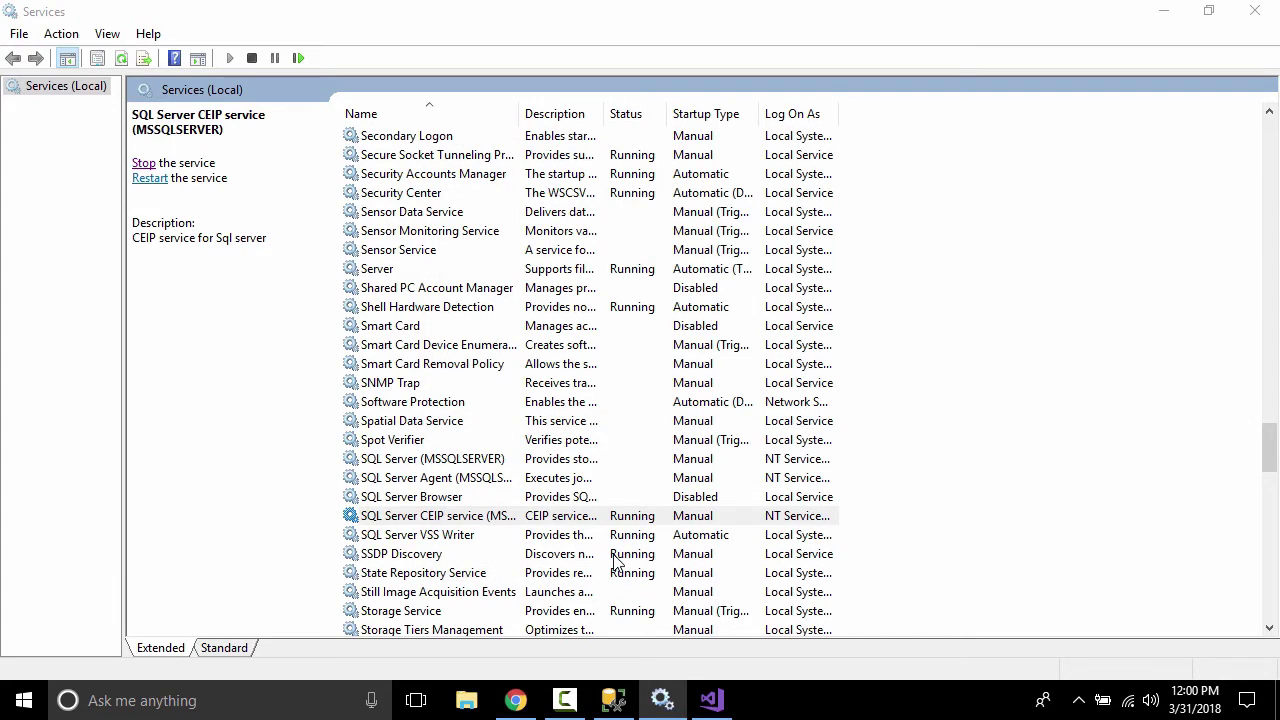
Set the SQL Server VSS Writer service's startup type to Manual.
{"action": "left_click", "coordinate": [703, 541]}
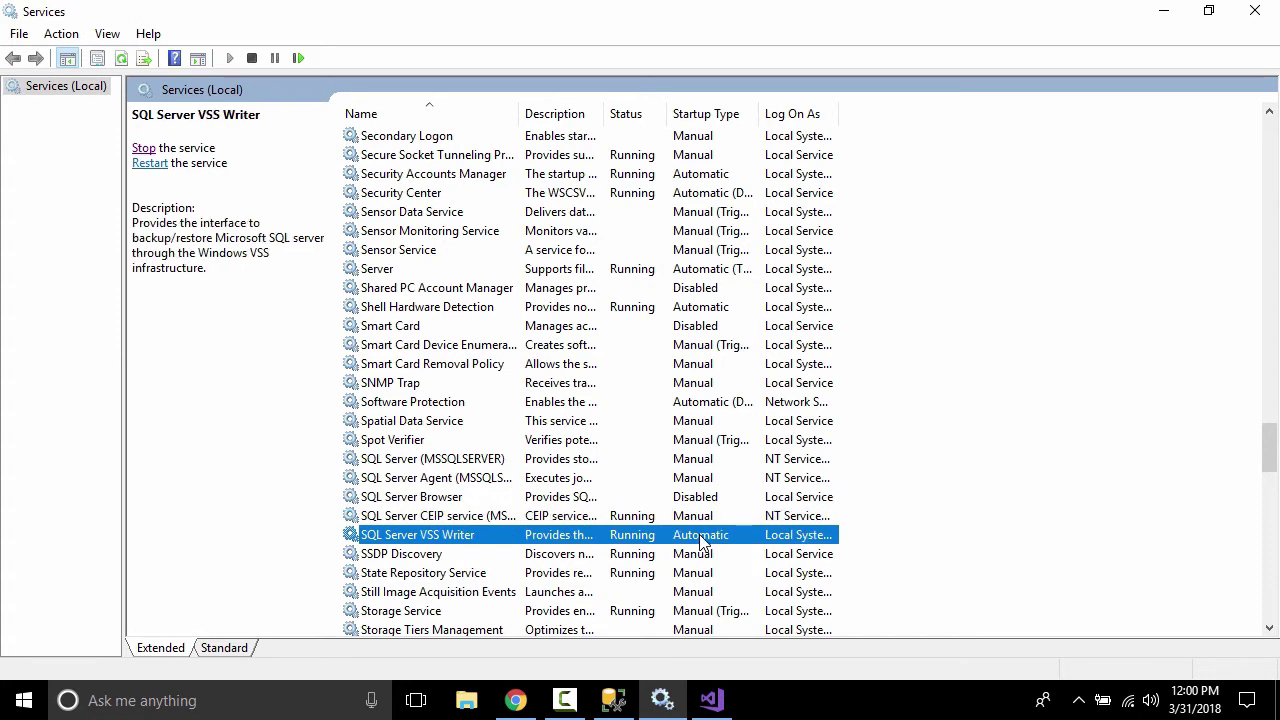
{"action": "right_click", "coordinate": [703, 541]}
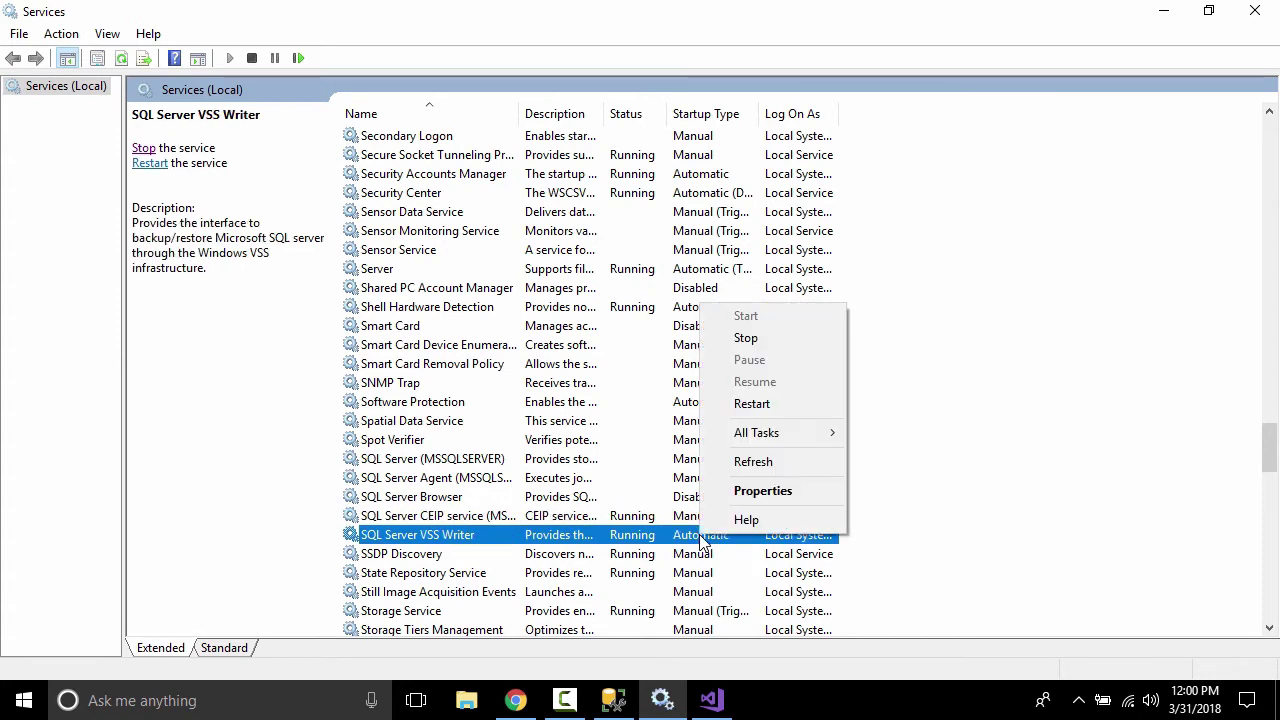
{"action": "left_click", "coordinate": [750, 494]}
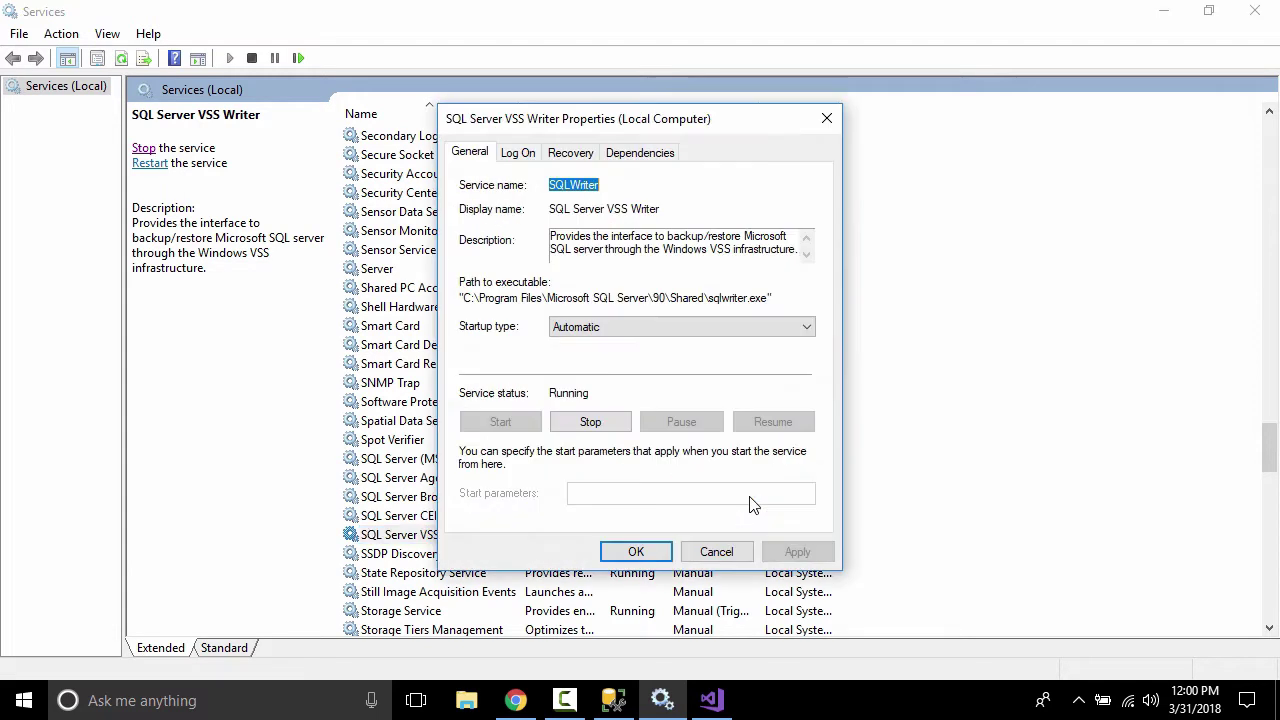
{"action": "left_click", "coordinate": [606, 326]}
{"action": "left_click", "coordinate": [603, 371]}
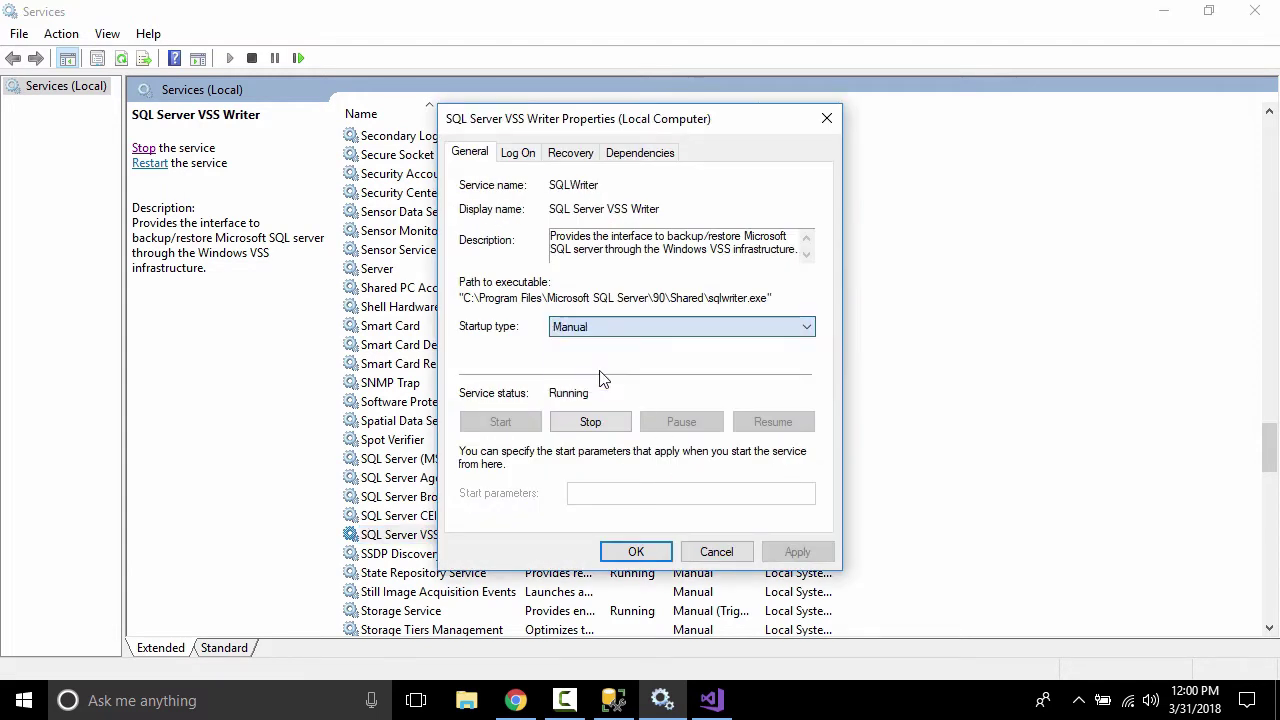
{"action": "left_click", "coordinate": [797, 553]}
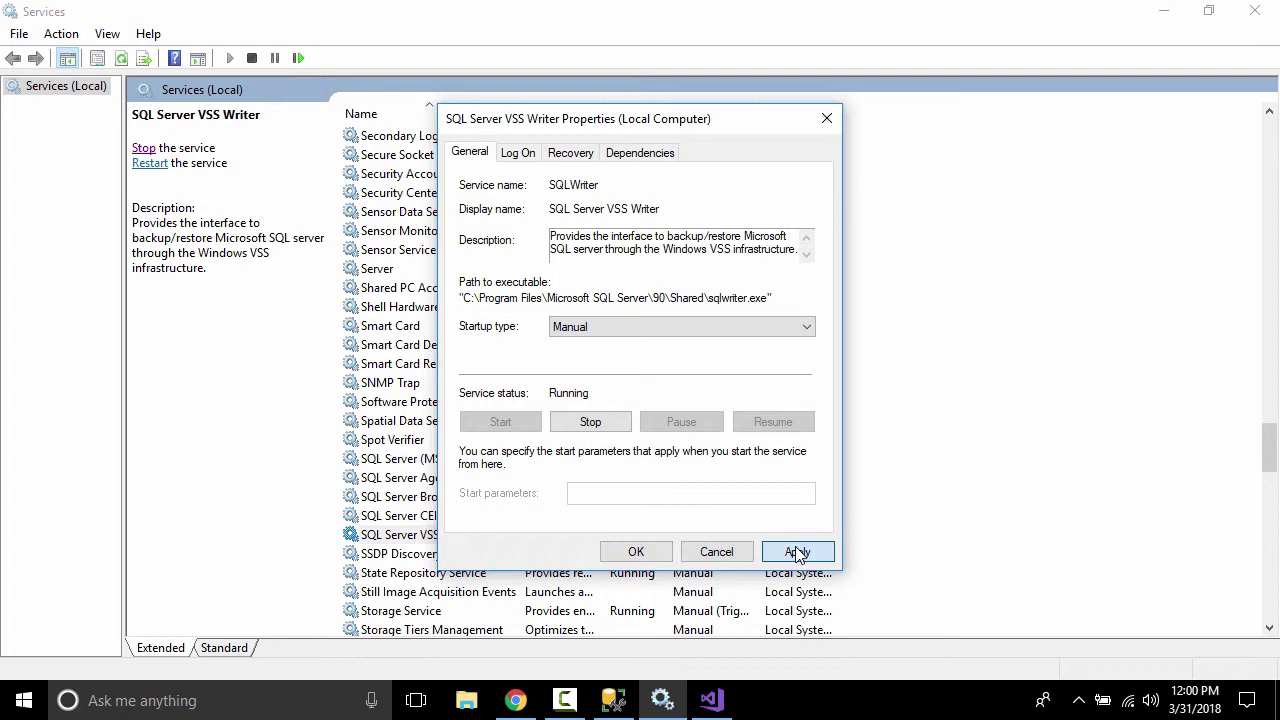
{"action": "left_click", "coordinate": [648, 560]}
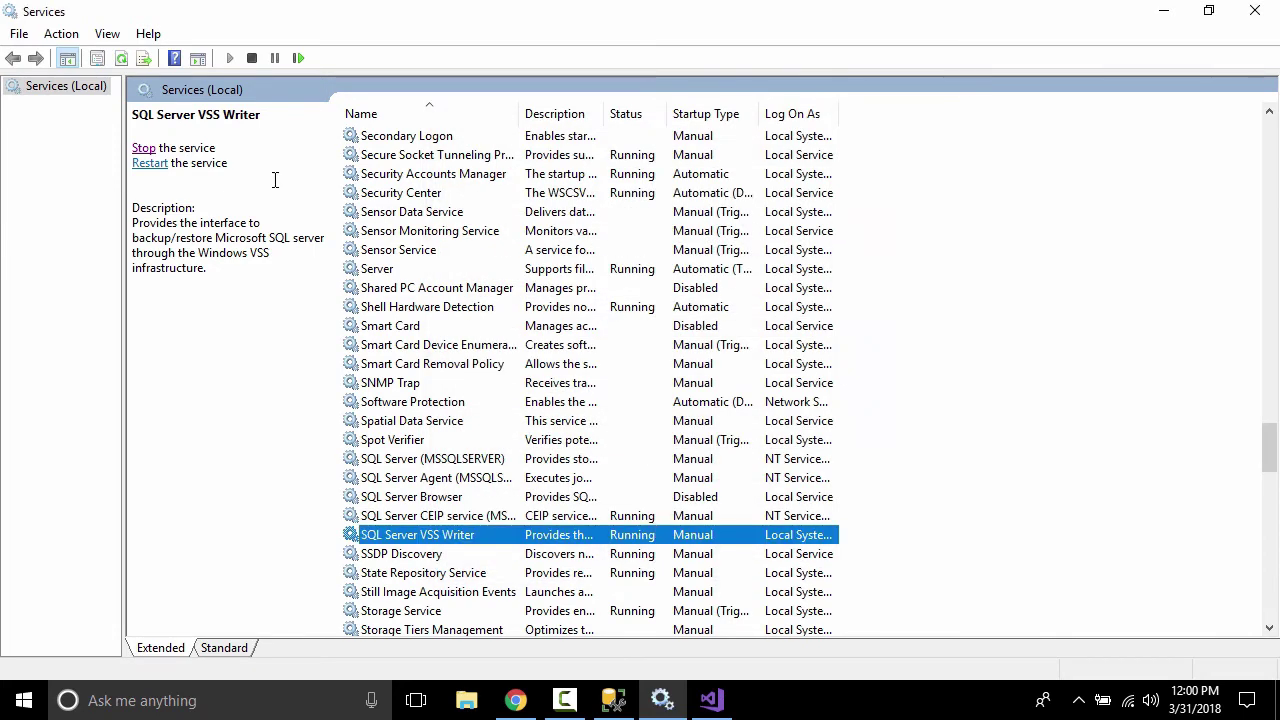
Stop the VSS Writer and SQL Server CEIP services, then close Services.
{"action": "left_click", "coordinate": [145, 150]}
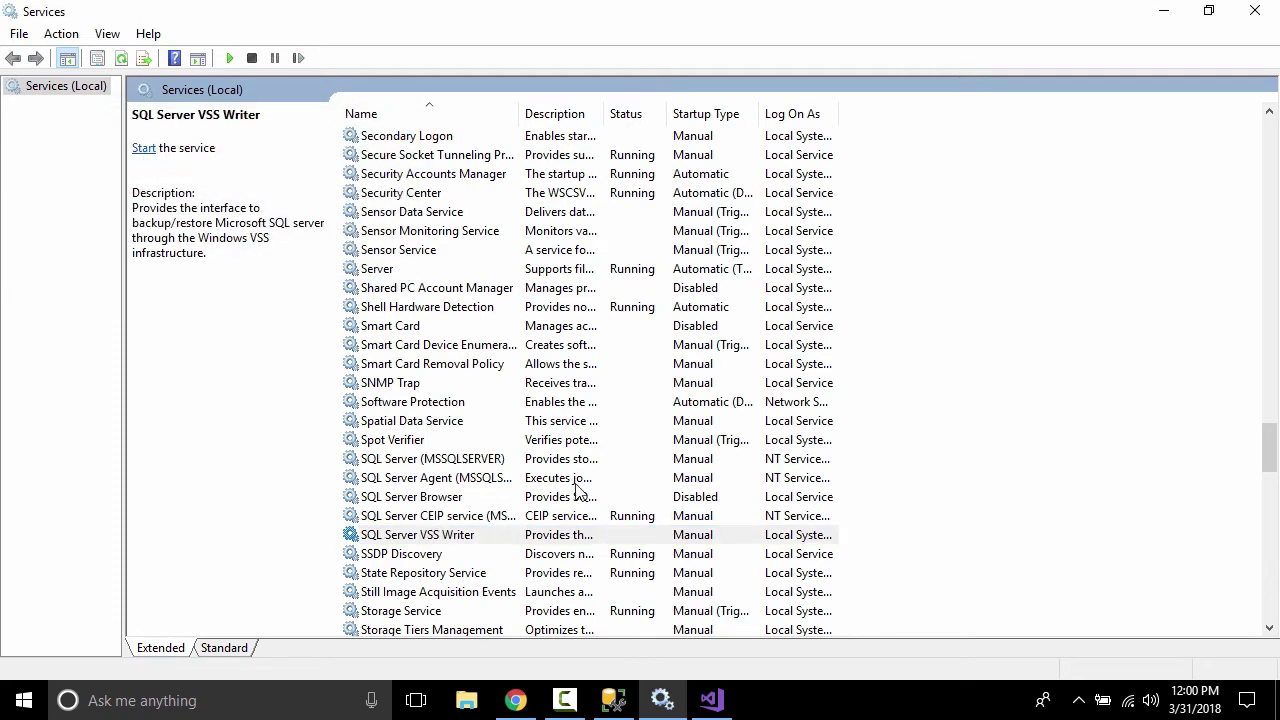
{"action": "left_click", "coordinate": [634, 520]}
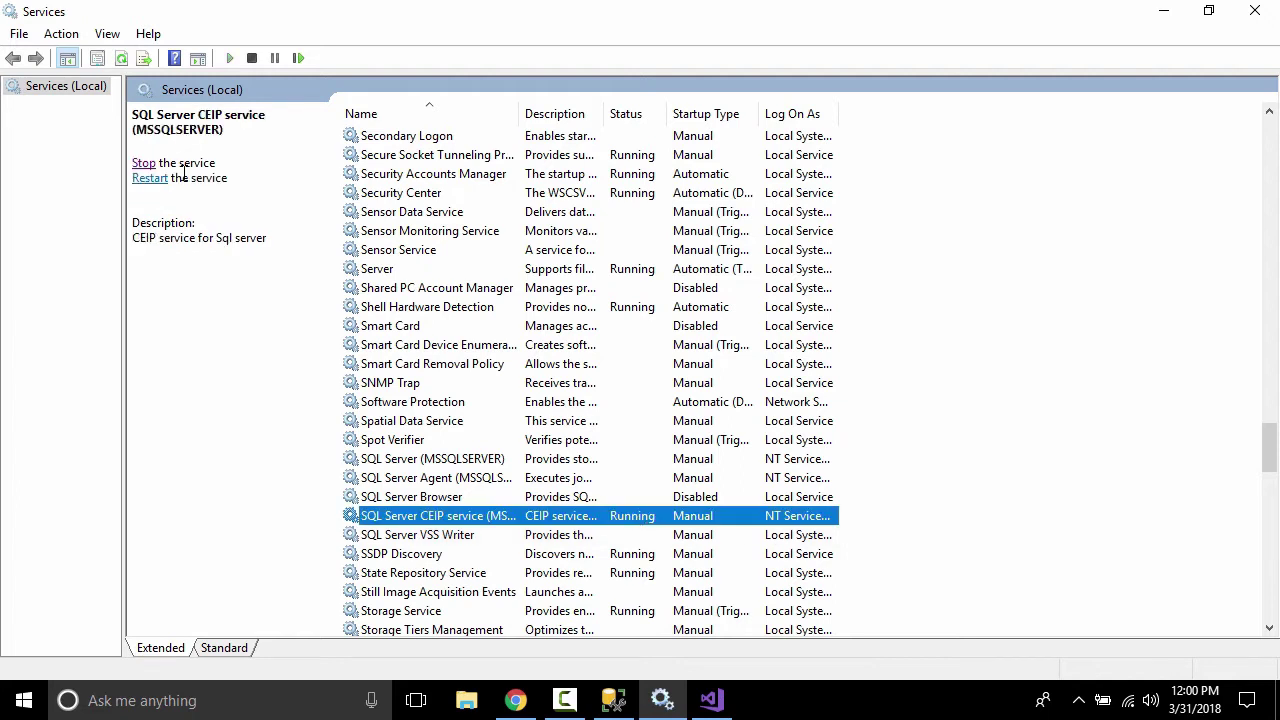
{"action": "left_click", "coordinate": [142, 164]}
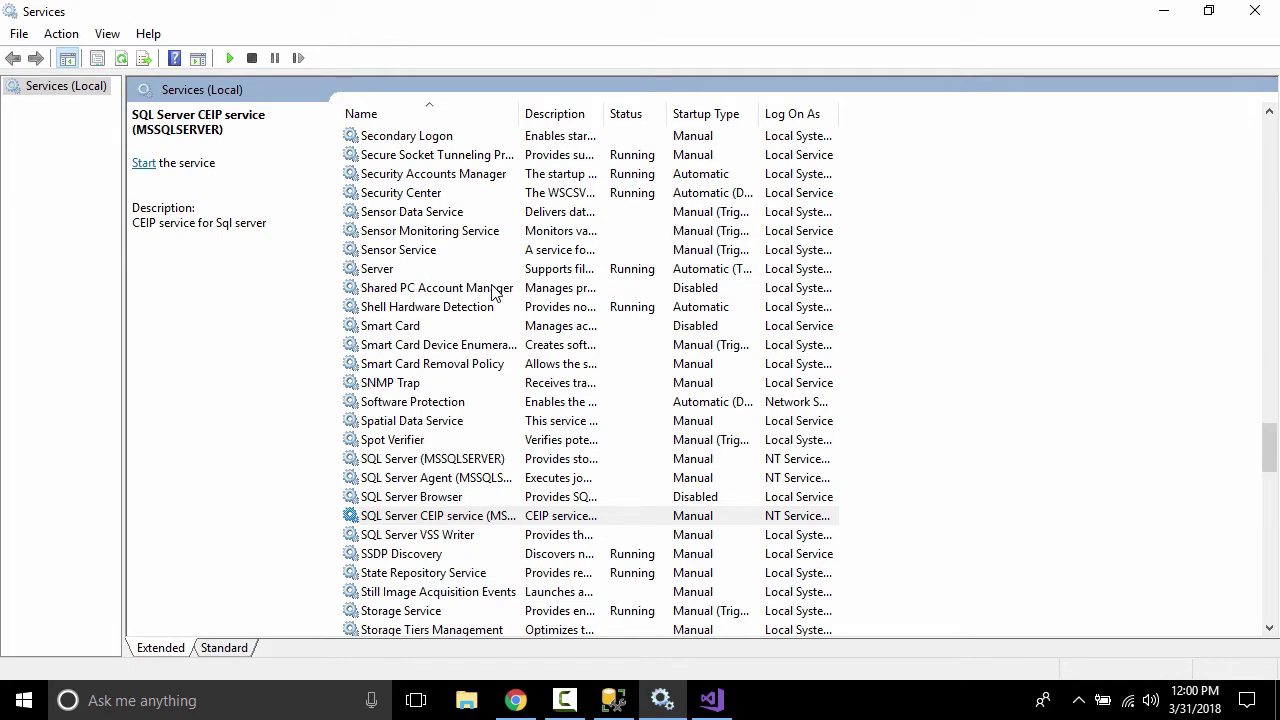
{"action": "left_click", "coordinate": [1254, 11]}
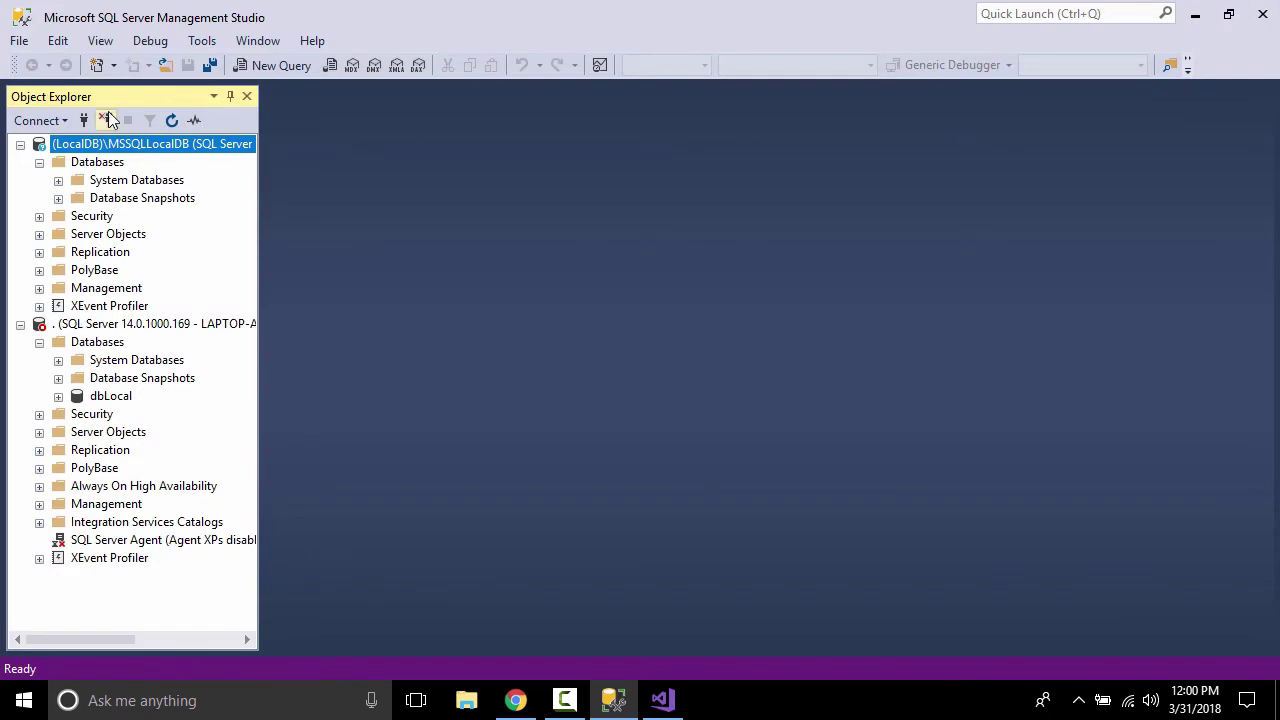
Try a Database Engine connection to localhost and dismiss the network-related error 40.
{"action": "left_click", "coordinate": [52, 122]}
{"action": "left_click", "coordinate": [74, 147]}
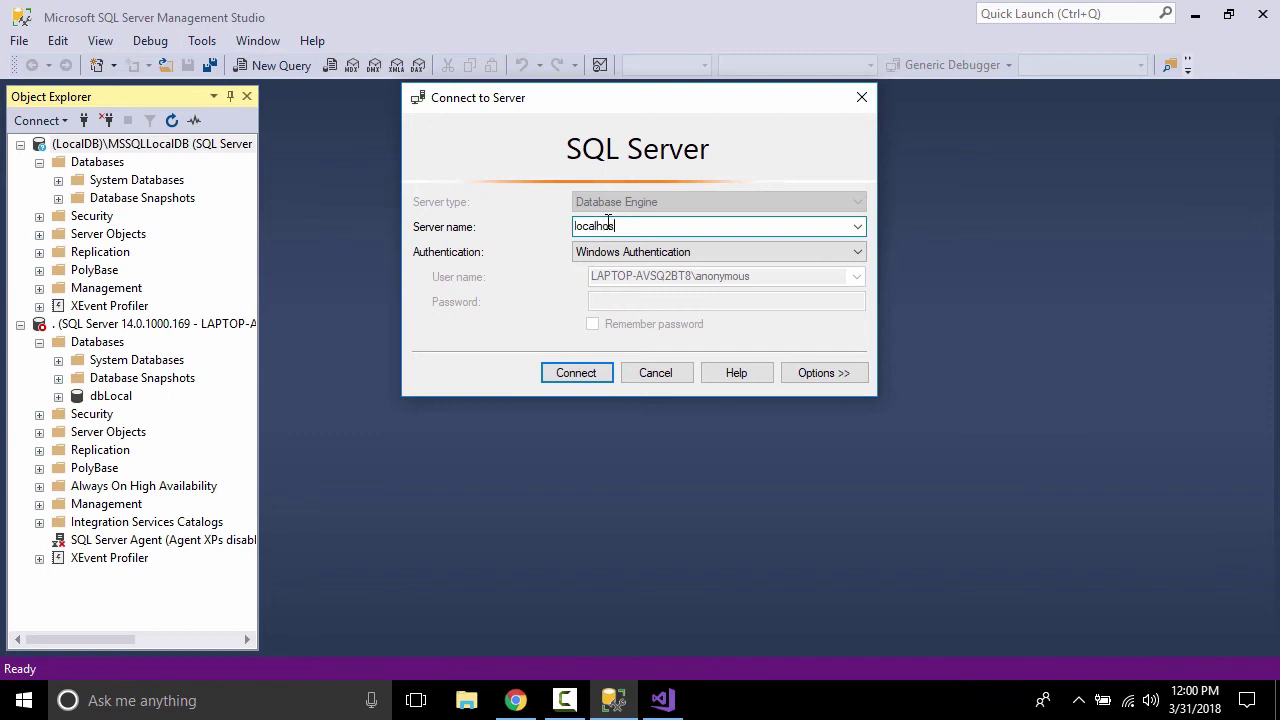
{"action": "left_click", "coordinate": [593, 370]}
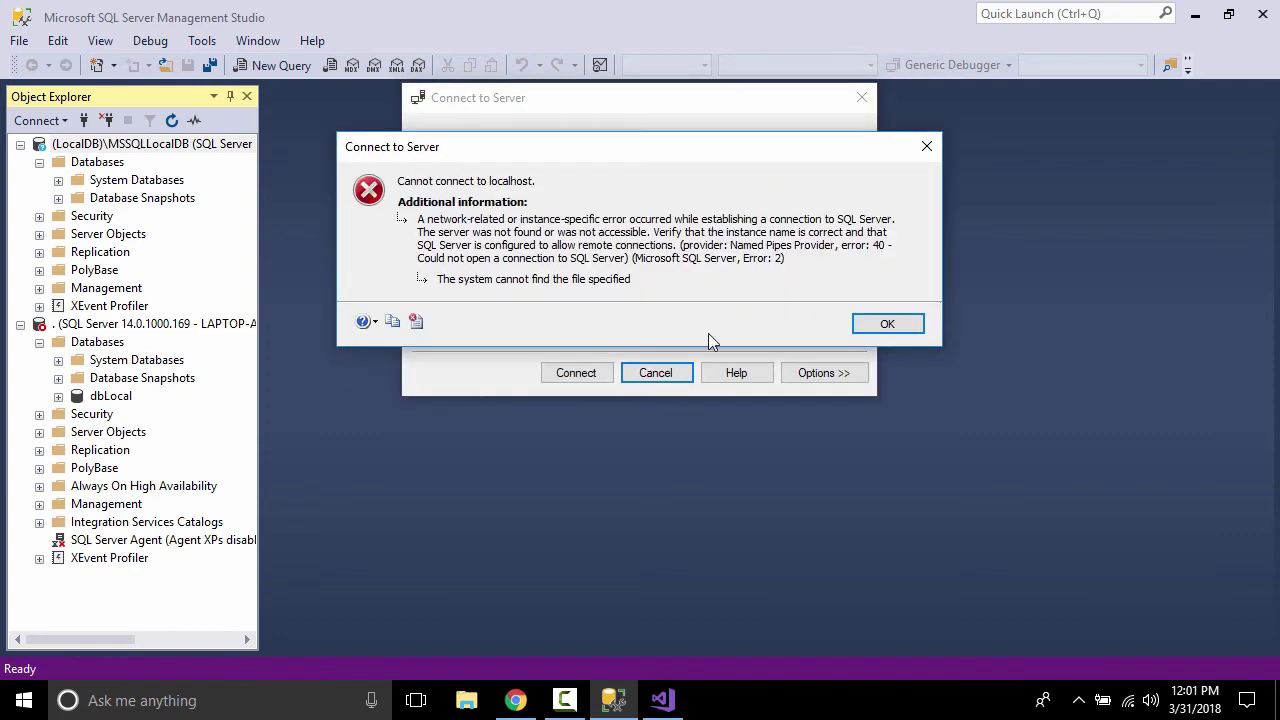
{"action": "left_click", "coordinate": [886, 324]}
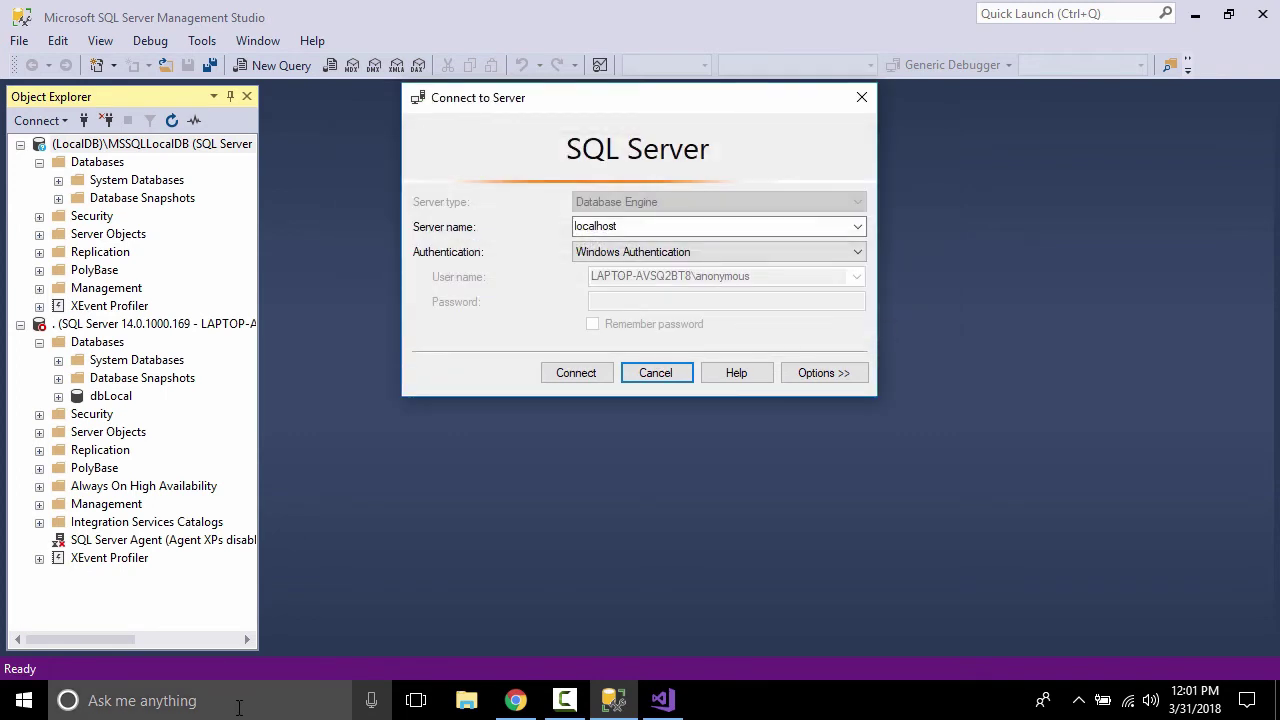
{"action": "left_click", "coordinate": [239, 702]}
Launch the Services console with services.msc from the Run dialog.
{"action": "type", "text": "run"}
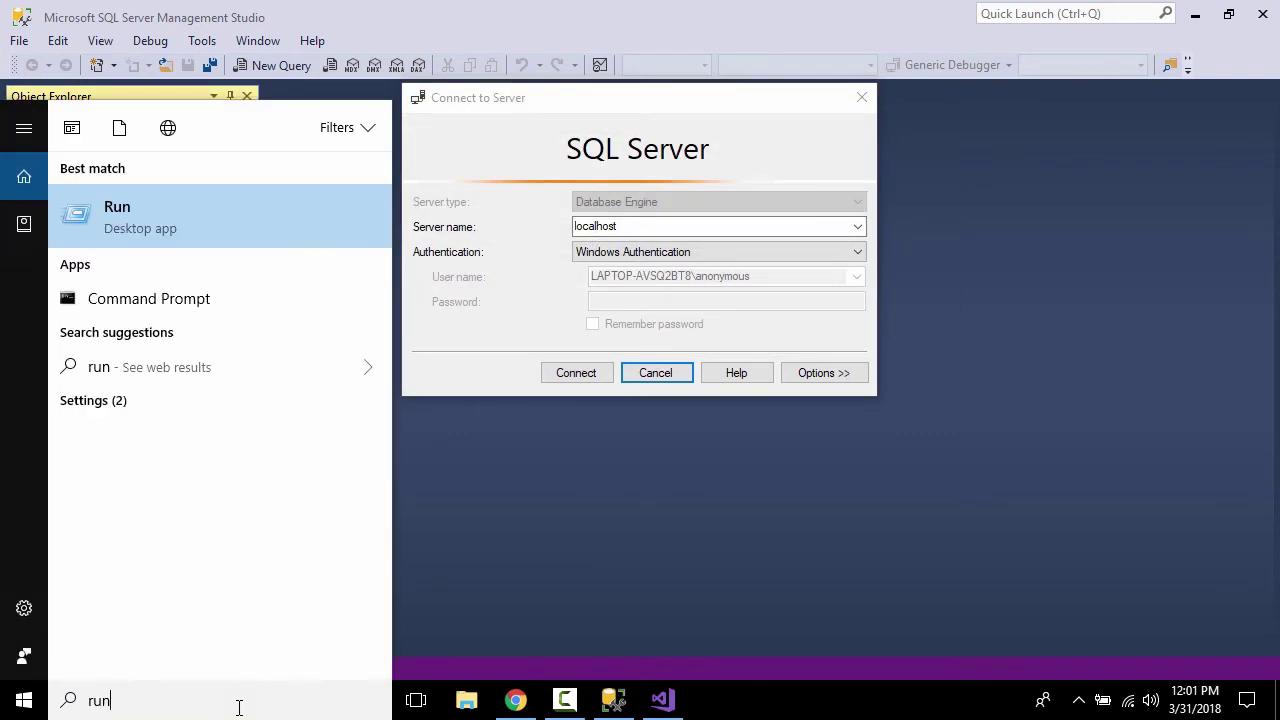
{"action": "key", "text": "Return"}
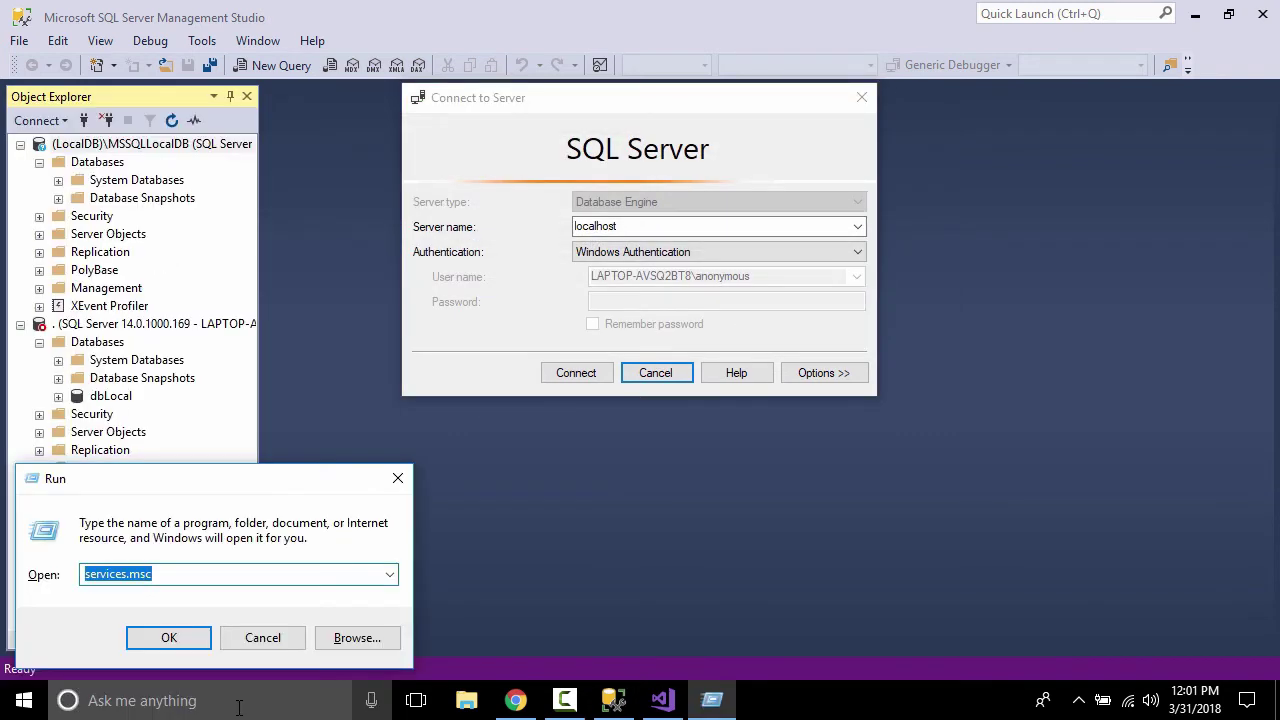
{"action": "left_click", "coordinate": [175, 645]}
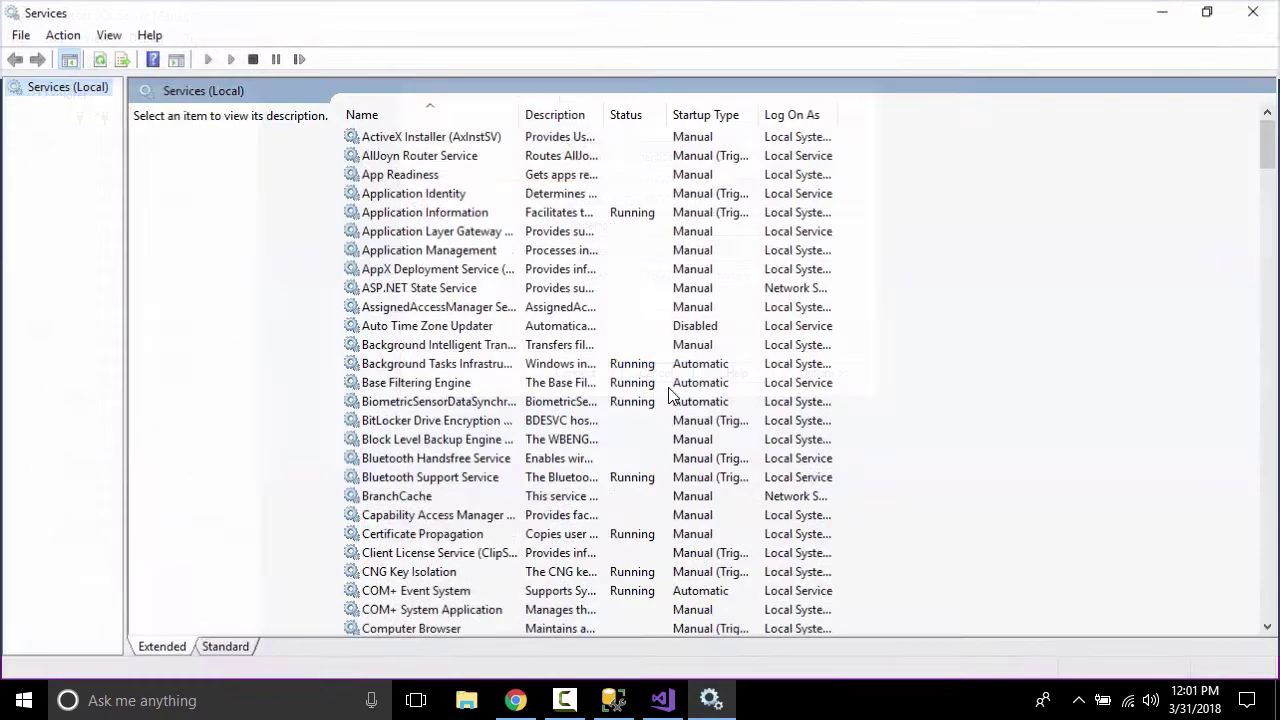
Start the SQL Server (MSSQLSERVER) service and return to Management Studio.
{"action": "left_click", "coordinate": [488, 424]}
{"action": "key", "text": "s"}
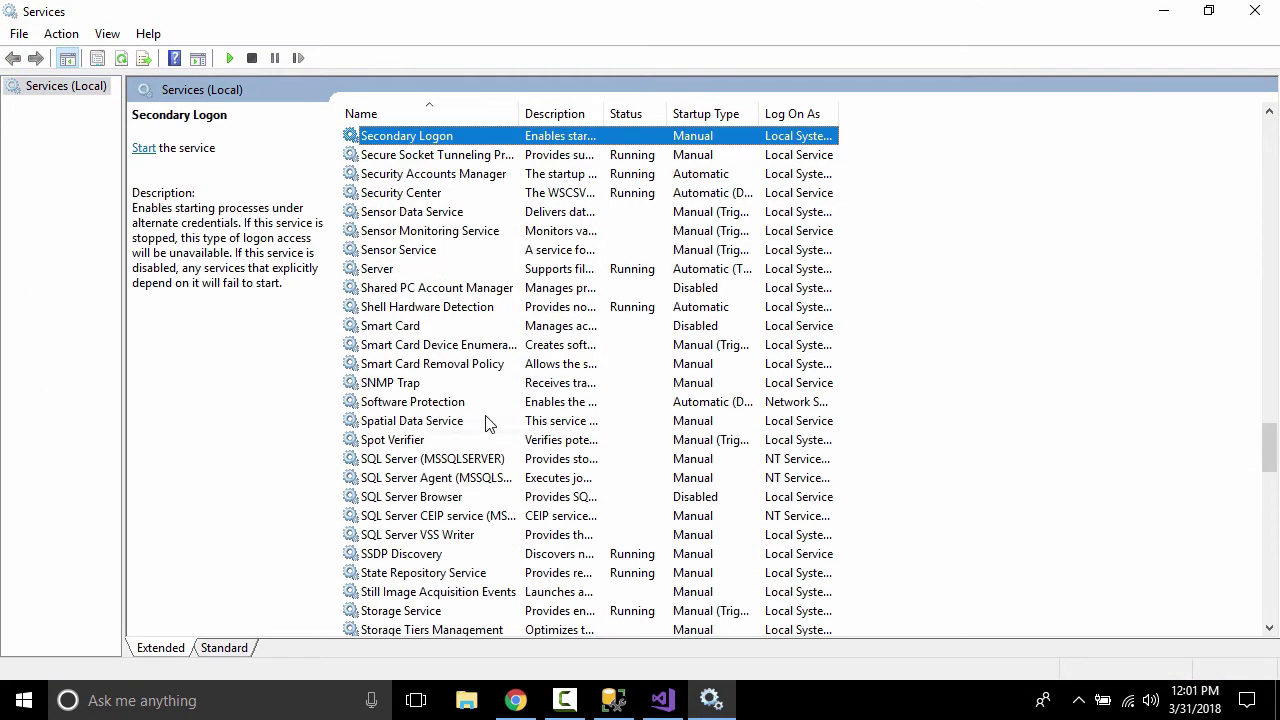
{"action": "left_click", "coordinate": [481, 461]}
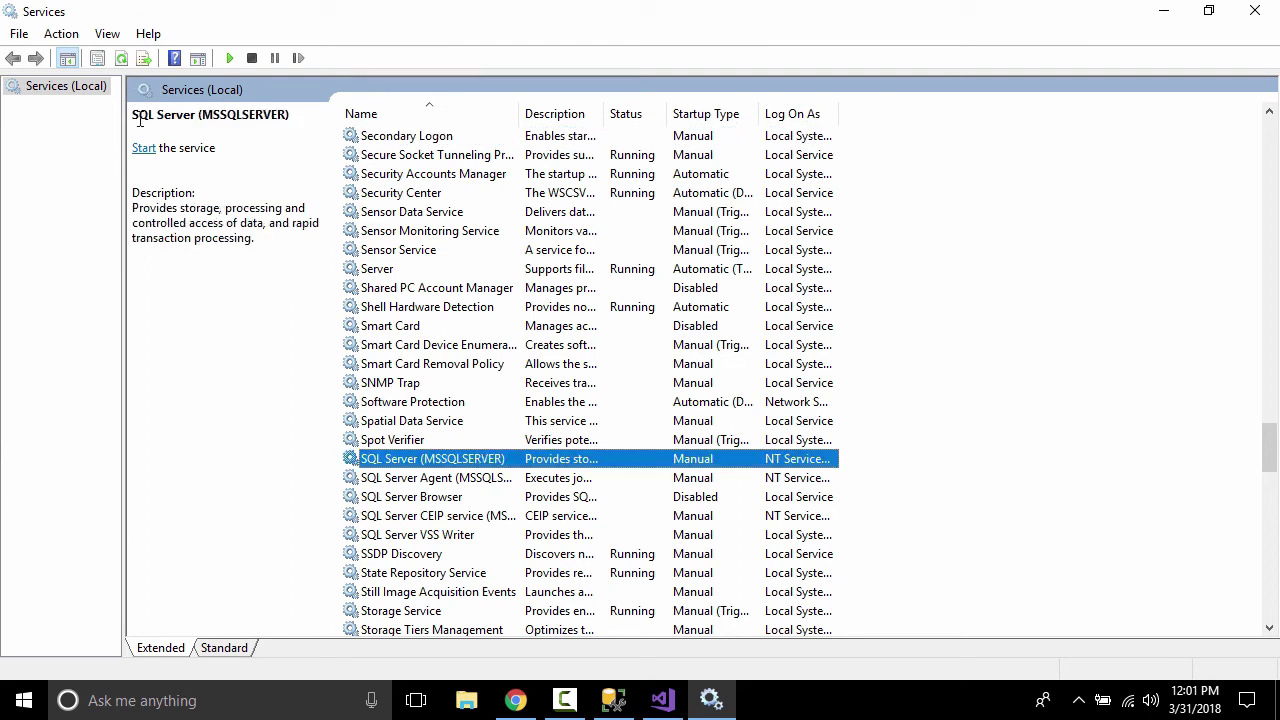
{"action": "left_click", "coordinate": [146, 150]}
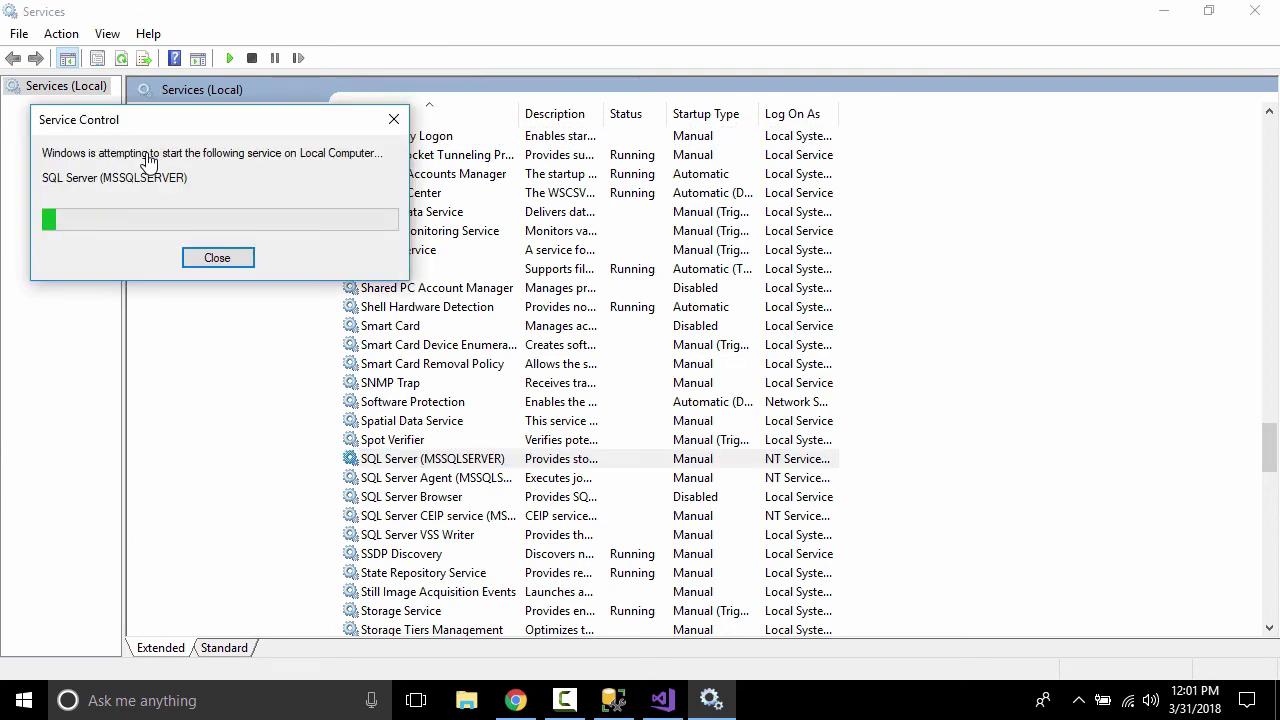
{"action": "left_click", "coordinate": [613, 700]}
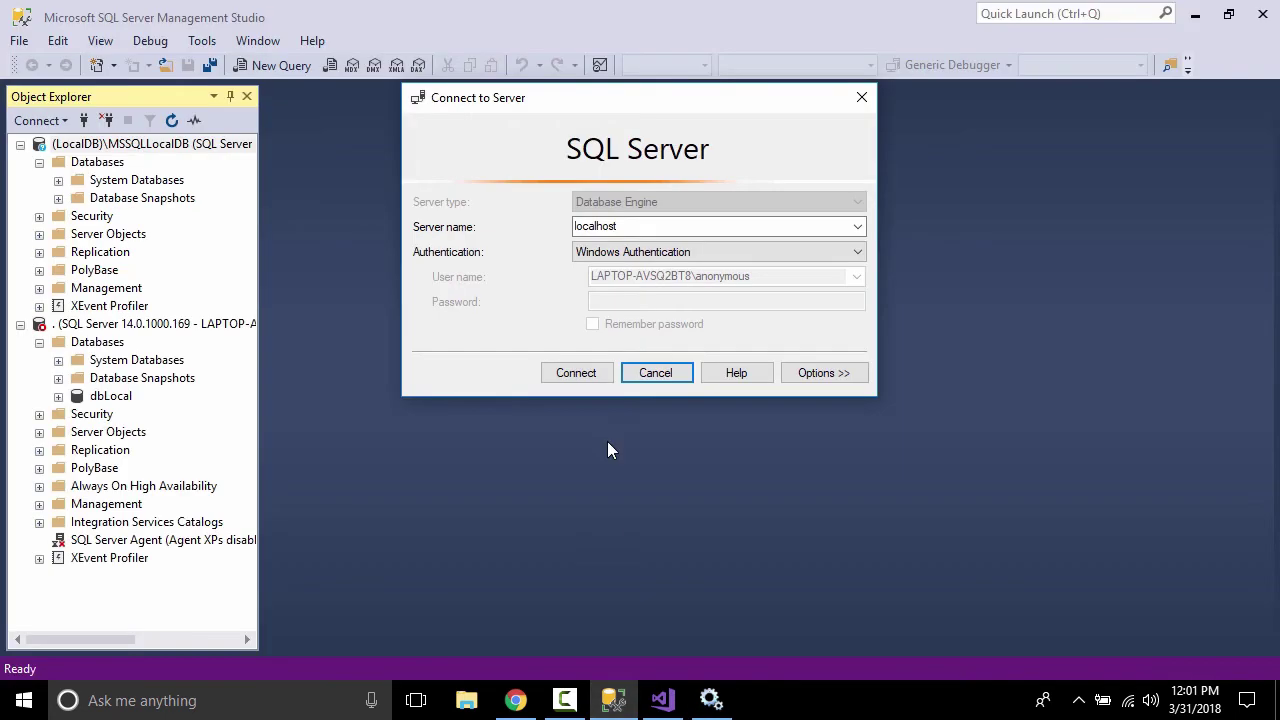
Connect to localhost, then disconnect localhost, the default instance and LocalDB servers.
{"action": "left_click", "coordinate": [575, 374]}
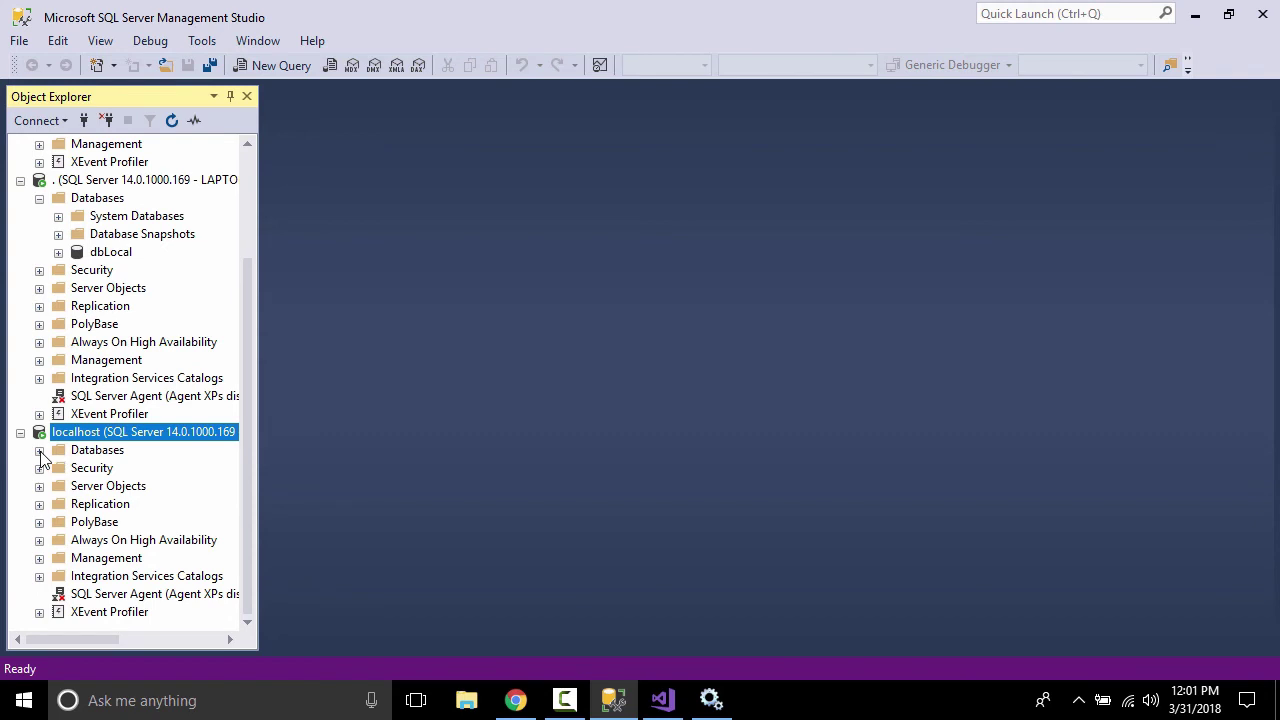
{"action": "left_click", "coordinate": [39, 451]}
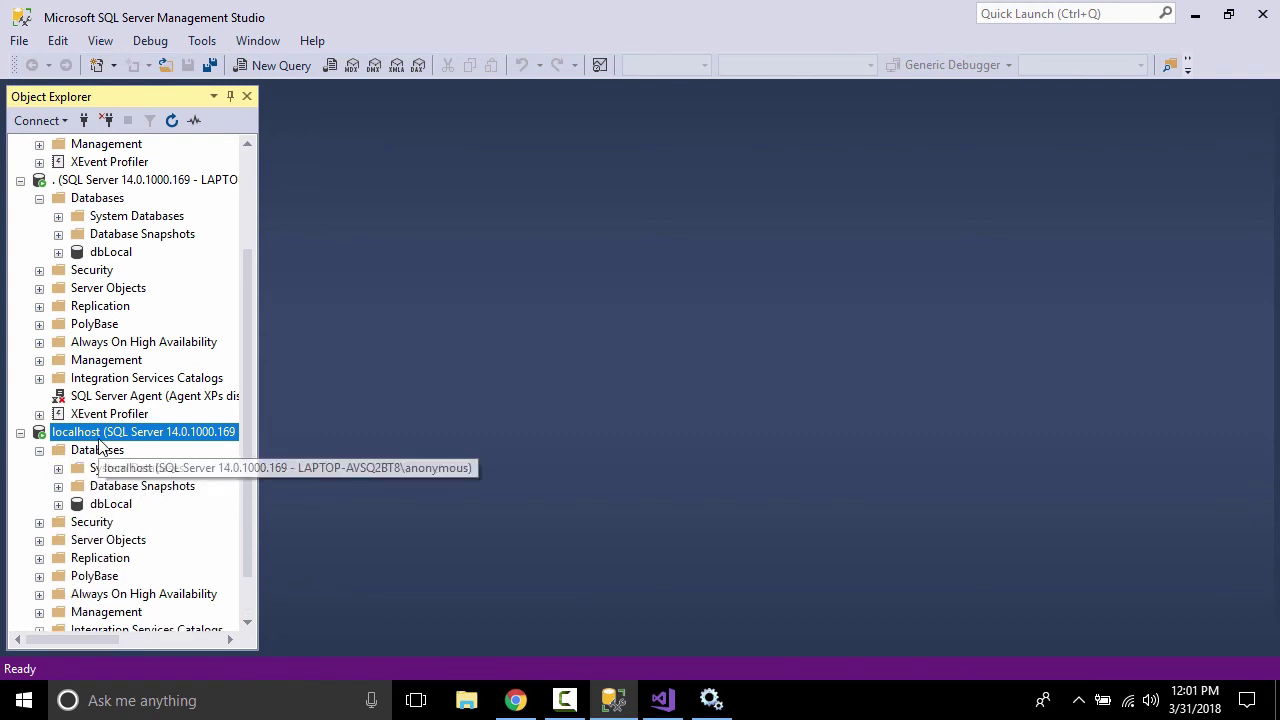
{"action": "right_click", "coordinate": [100, 441]}
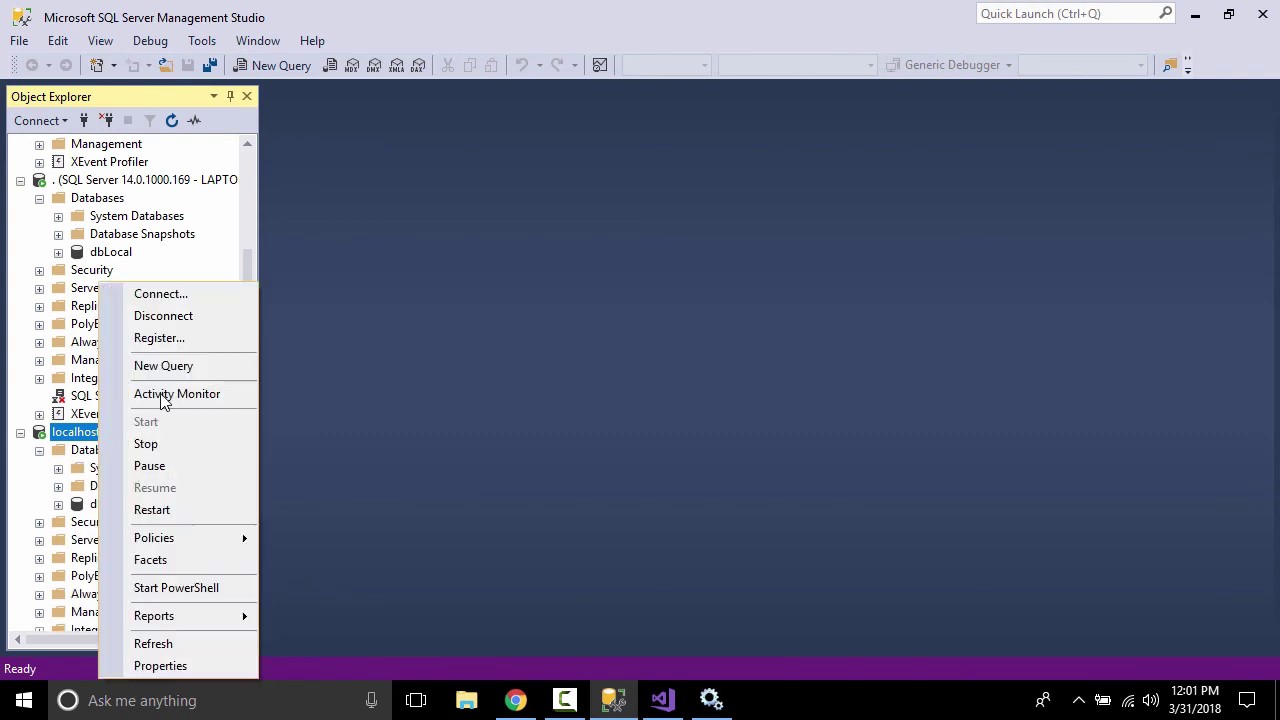
{"action": "left_click", "coordinate": [150, 318]}
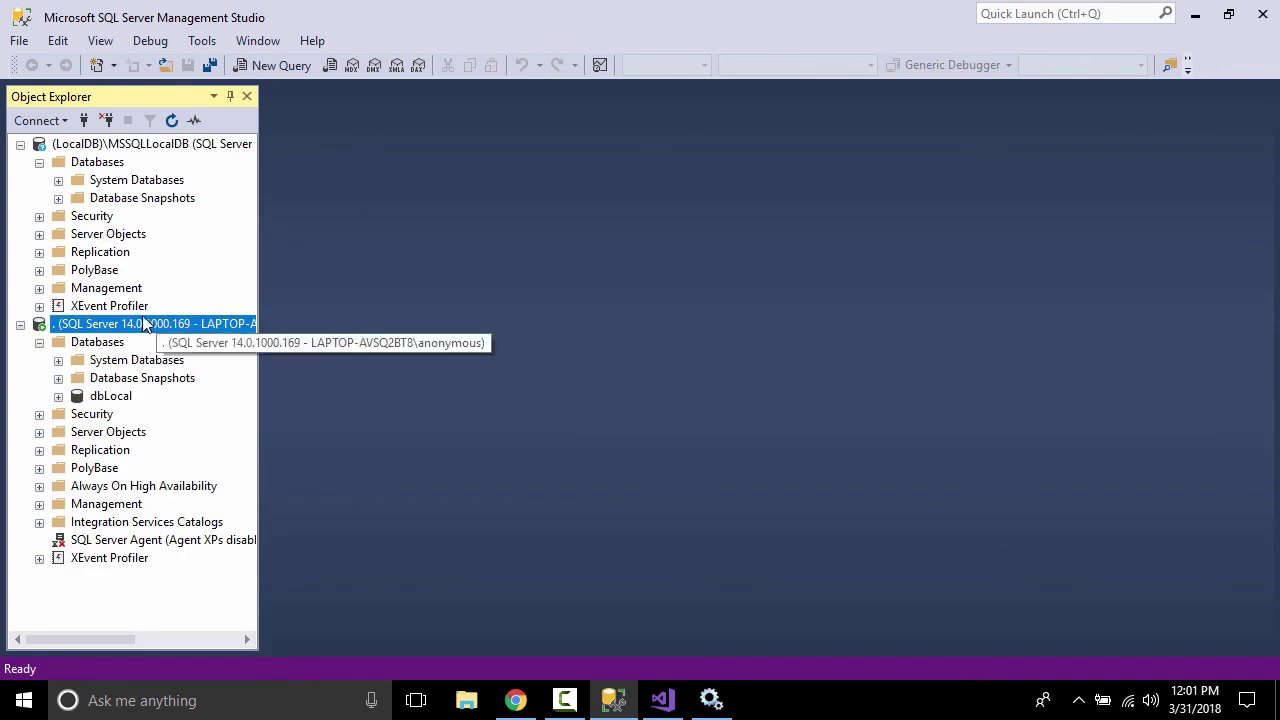
{"action": "right_click", "coordinate": [143, 331]}
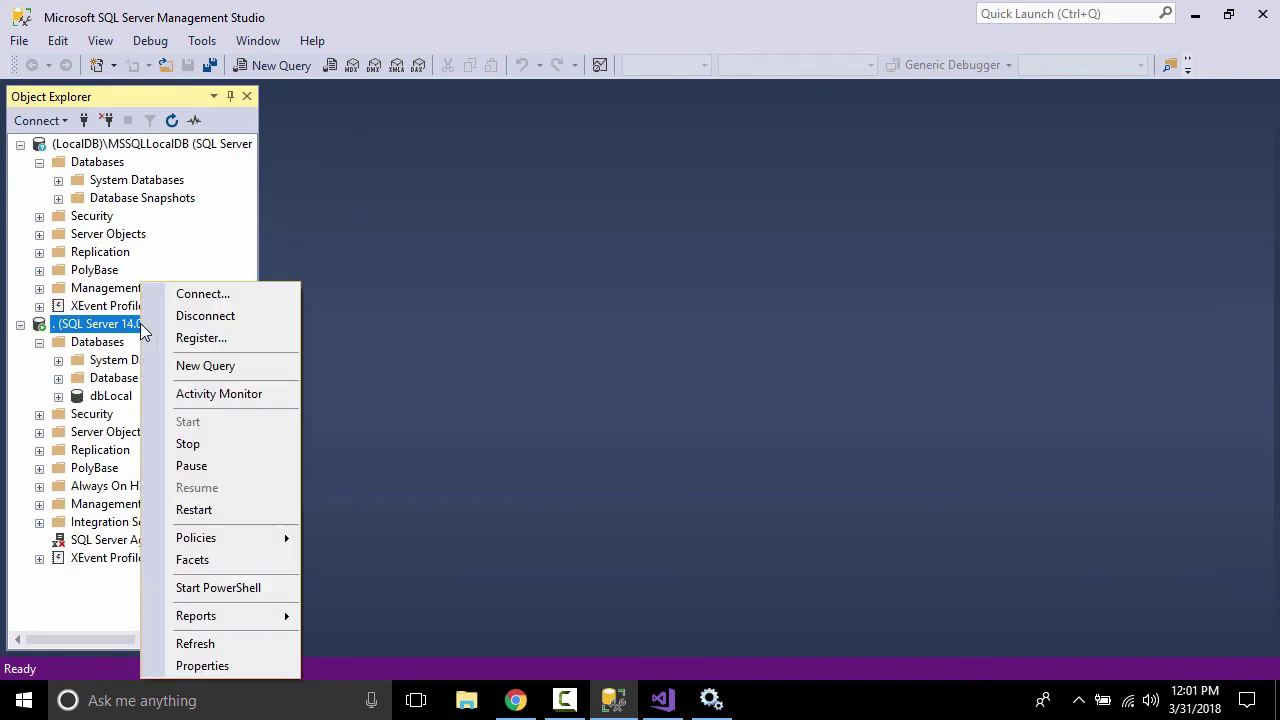
{"action": "left_click", "coordinate": [204, 316]}
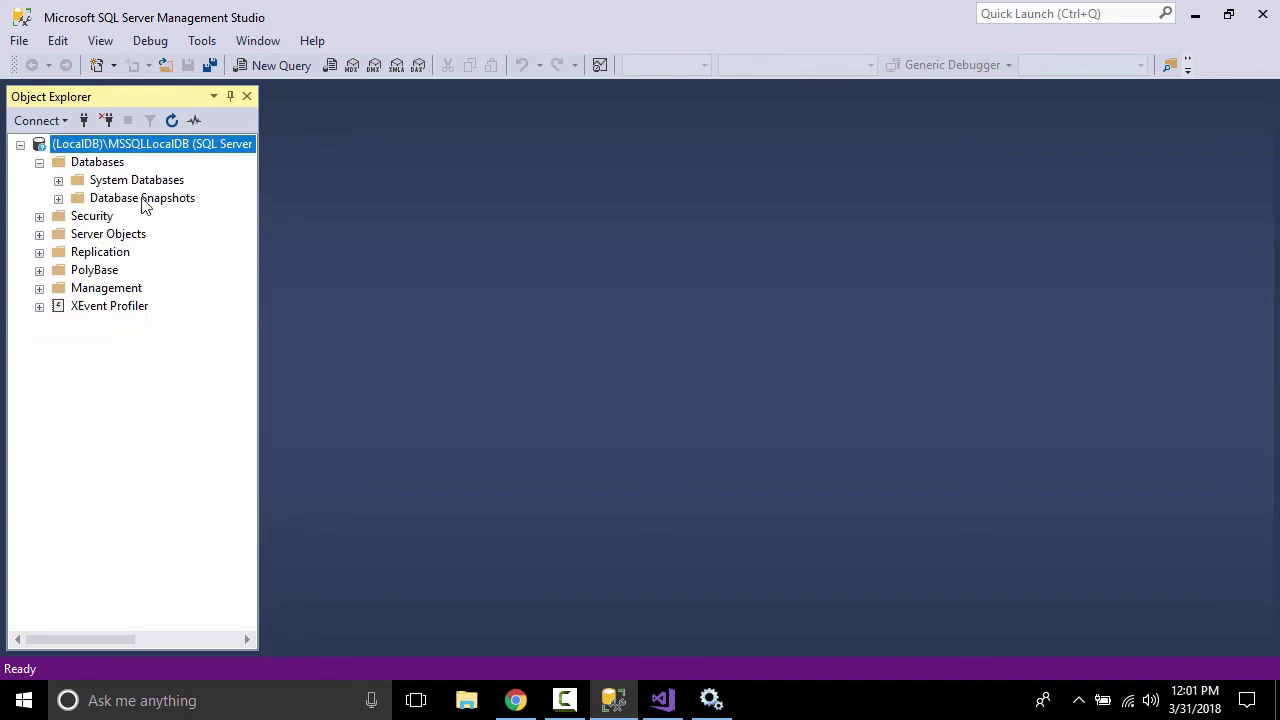
{"action": "right_click", "coordinate": [129, 146]}
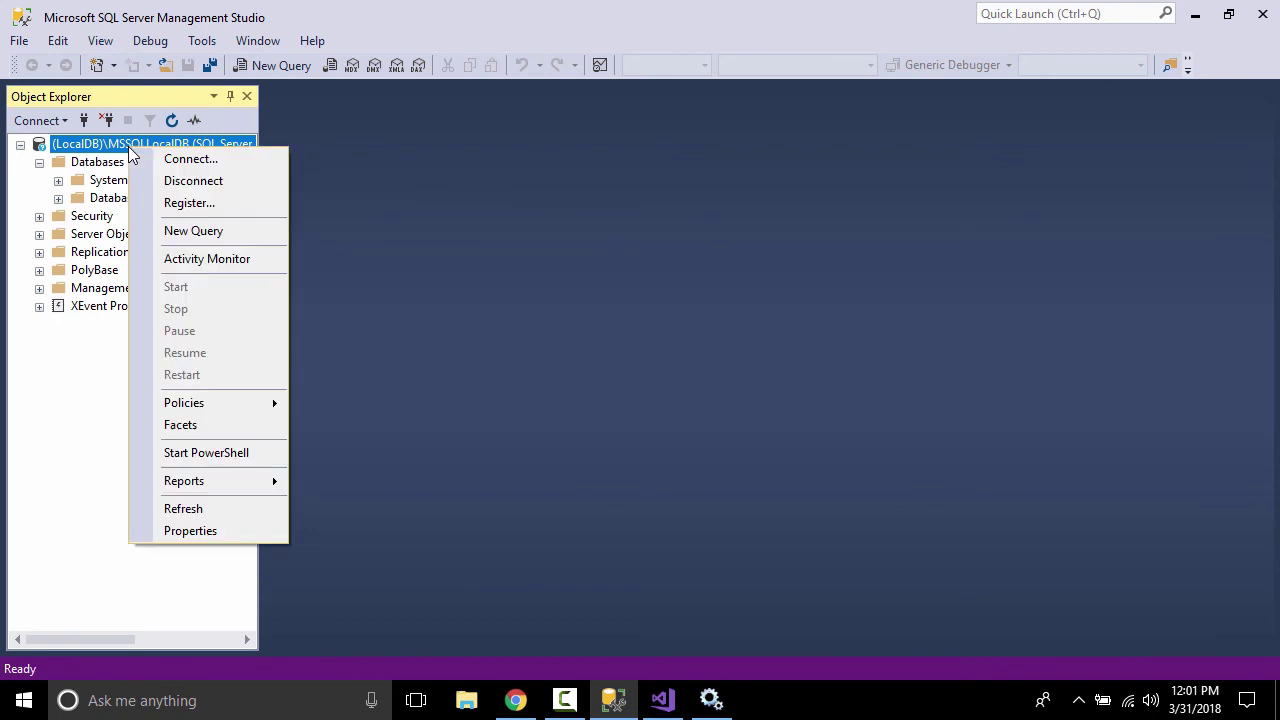
{"action": "left_click", "coordinate": [193, 181]}
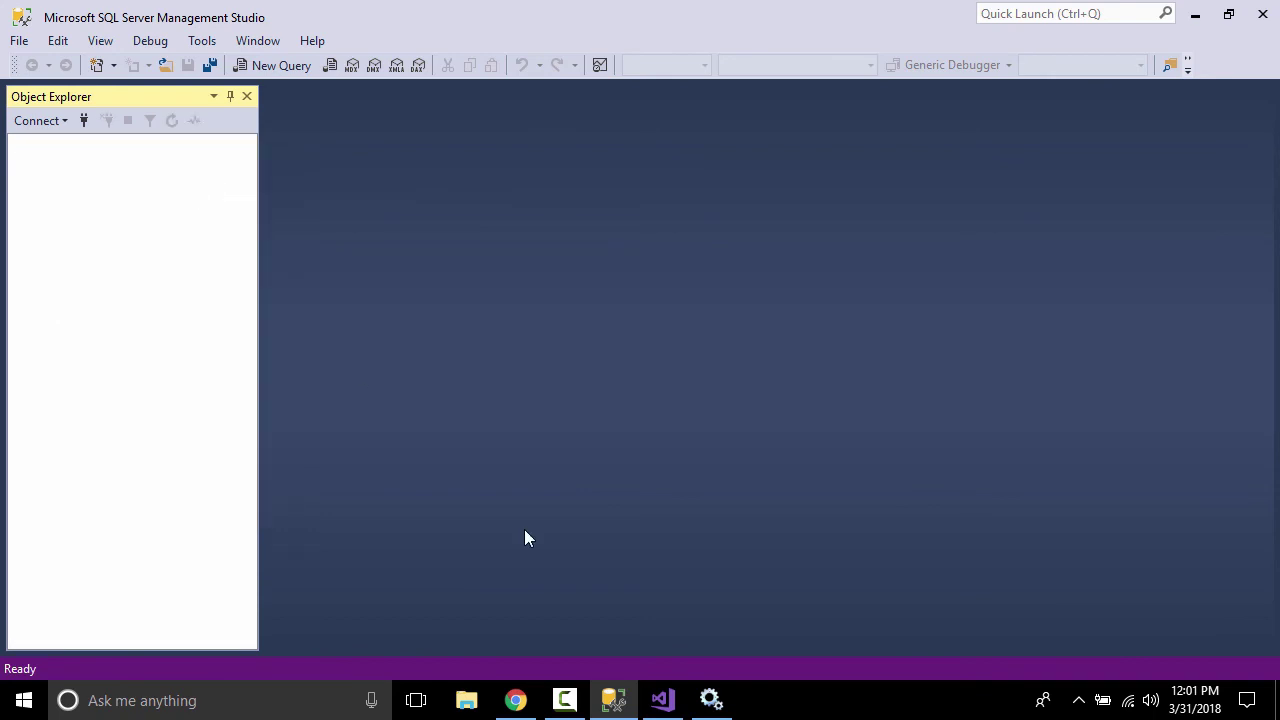
Stop the SQL Server (MSSQLSERVER) service in Services.
{"action": "left_click", "coordinate": [710, 700]}
{"action": "left_click", "coordinate": [475, 465]}
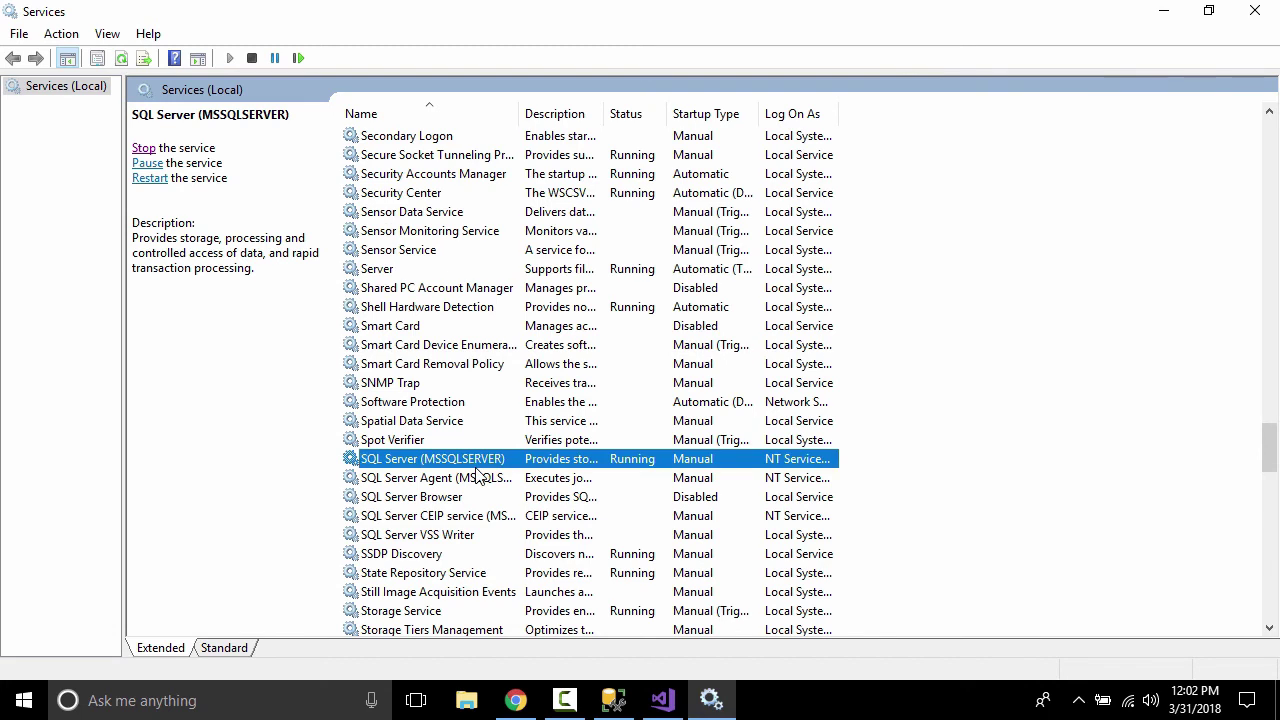
{"action": "left_click", "coordinate": [145, 149]}
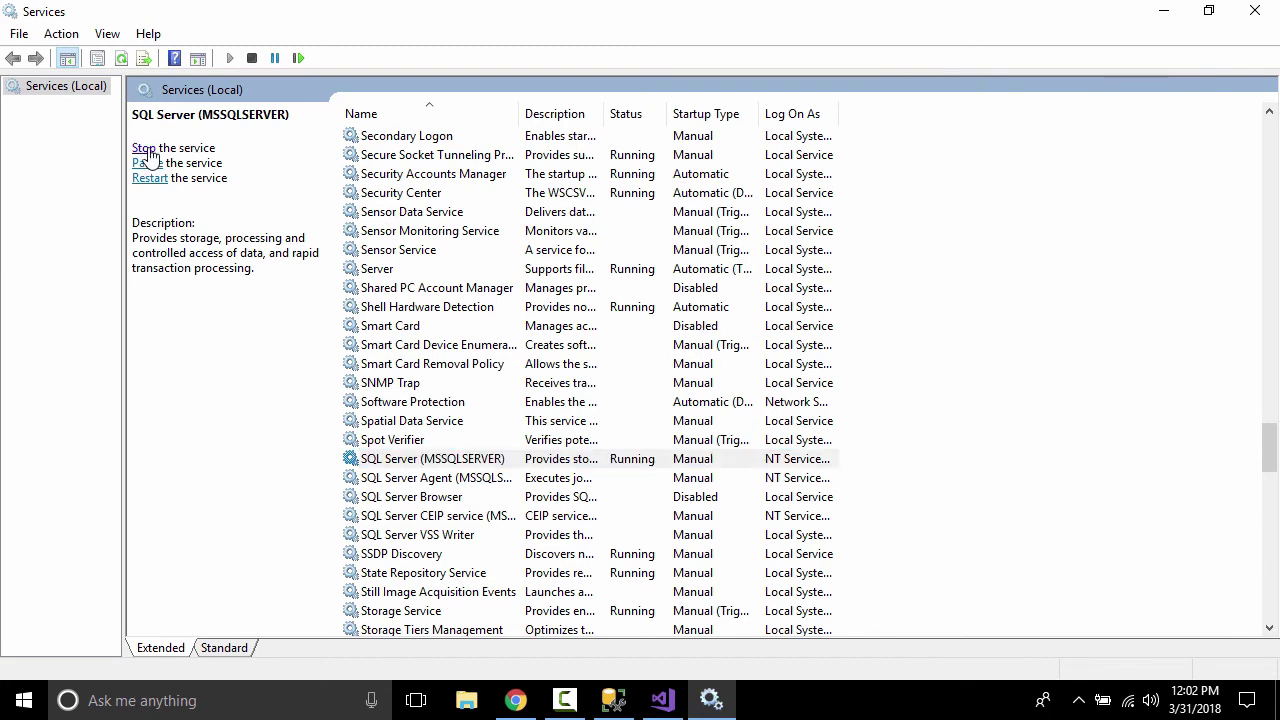